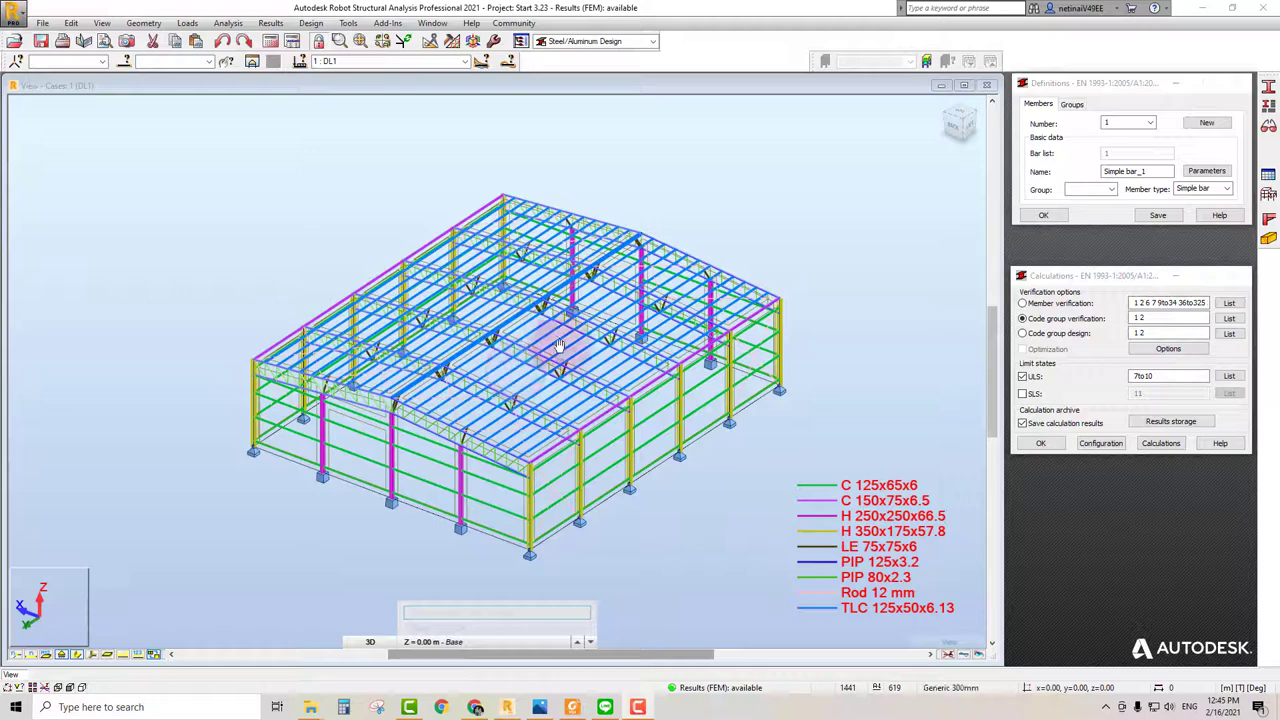
Step: Zoom and pan the 3D view to inspect the warehouse roof trusses
left_click(866, 311)
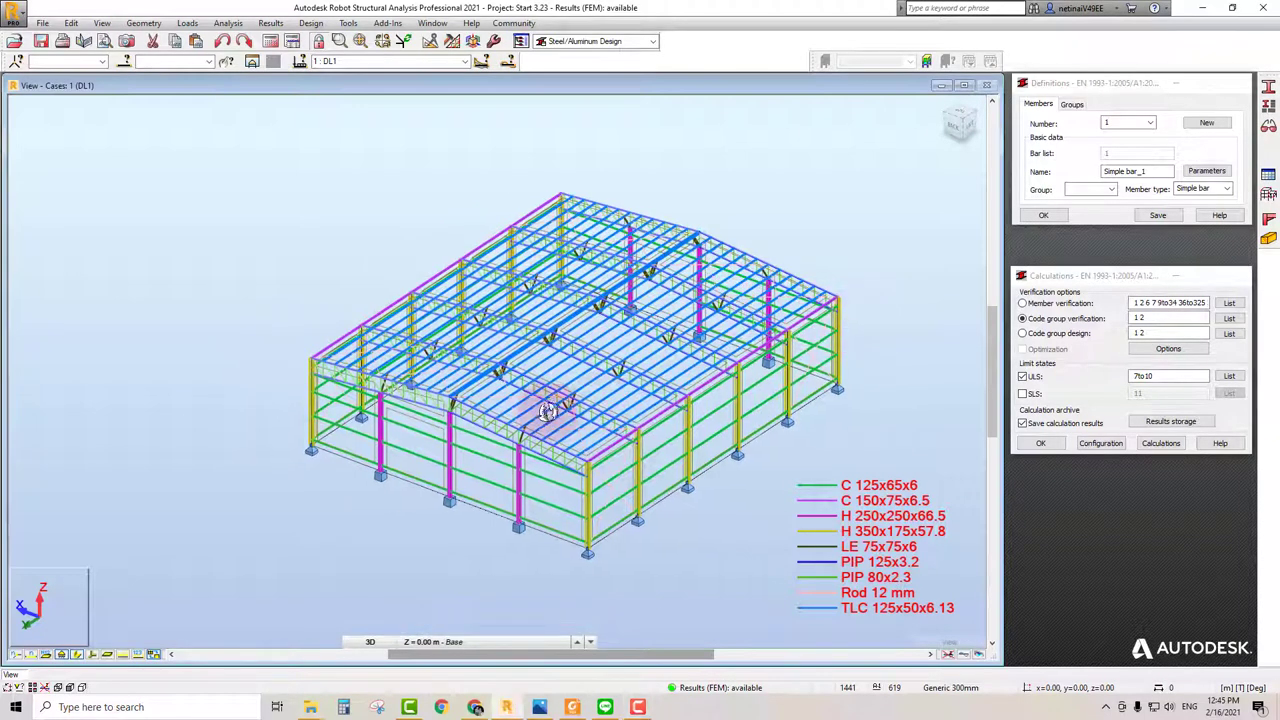
scroll(520, 415, "up", 2)
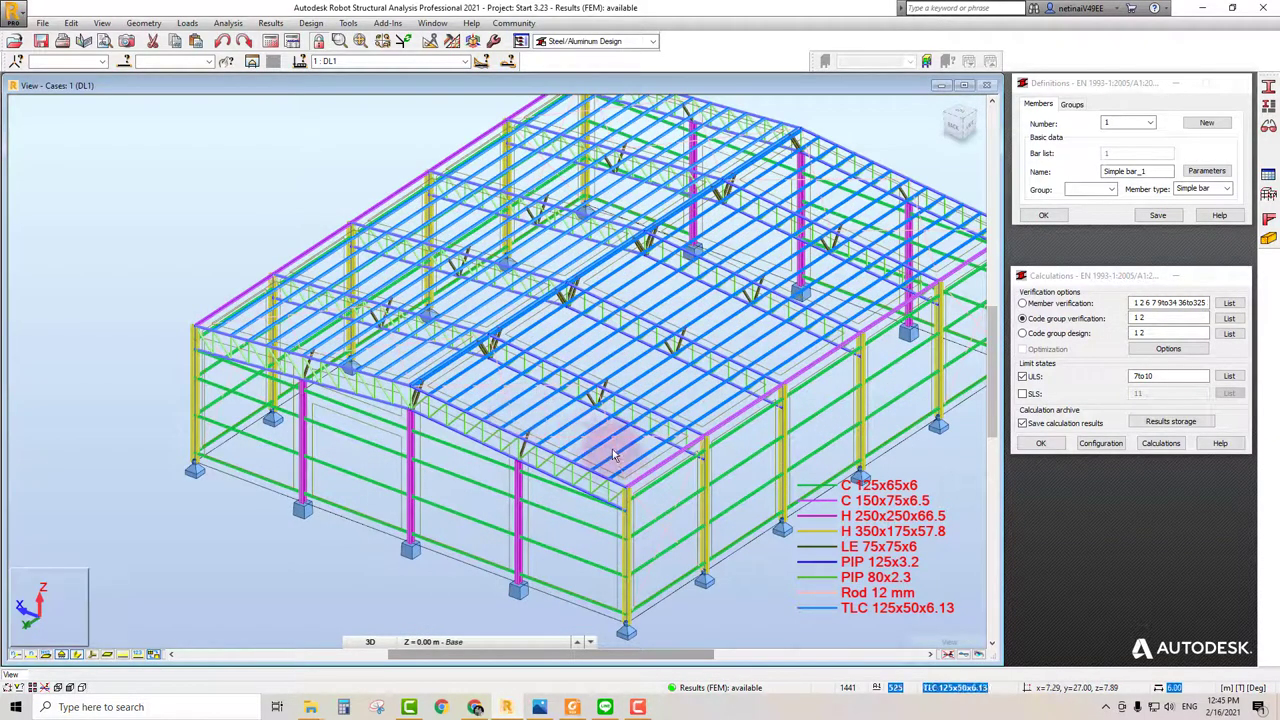
scroll(520, 415, "up", 1)
scroll(495, 417, "up", 2)
scroll(477, 418, "up", 1)
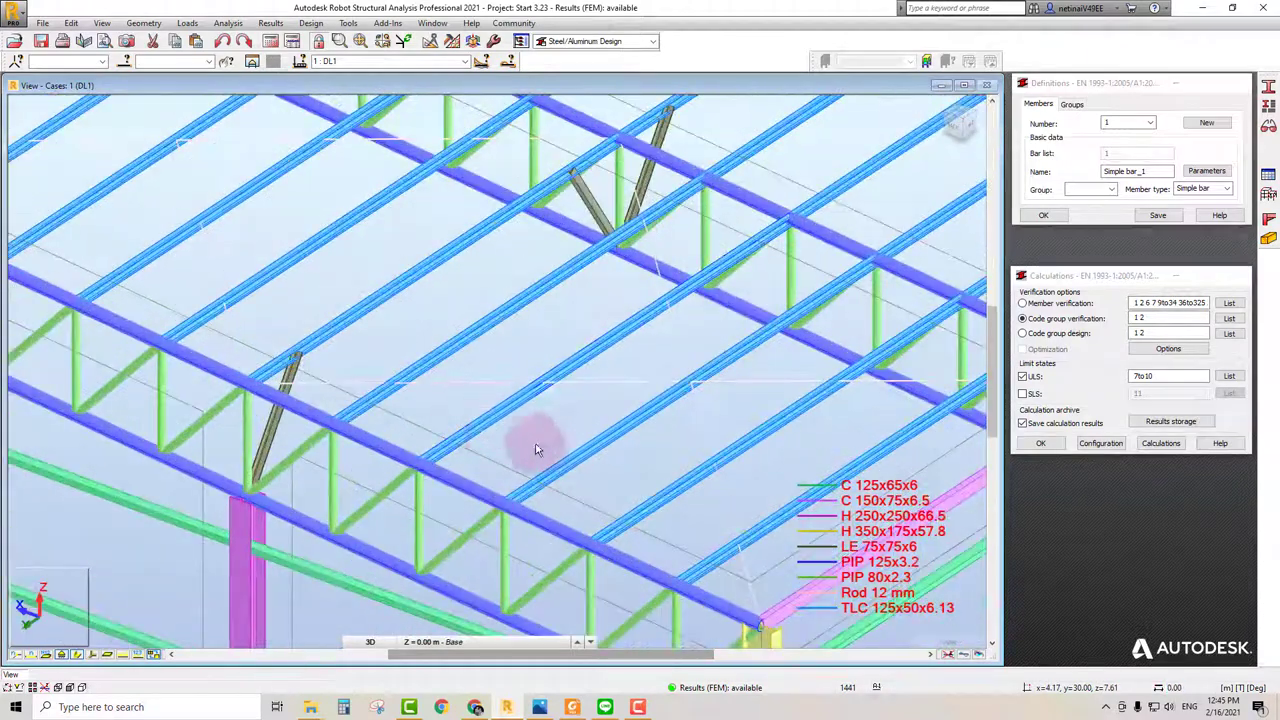
scroll(505, 431, "down", 1)
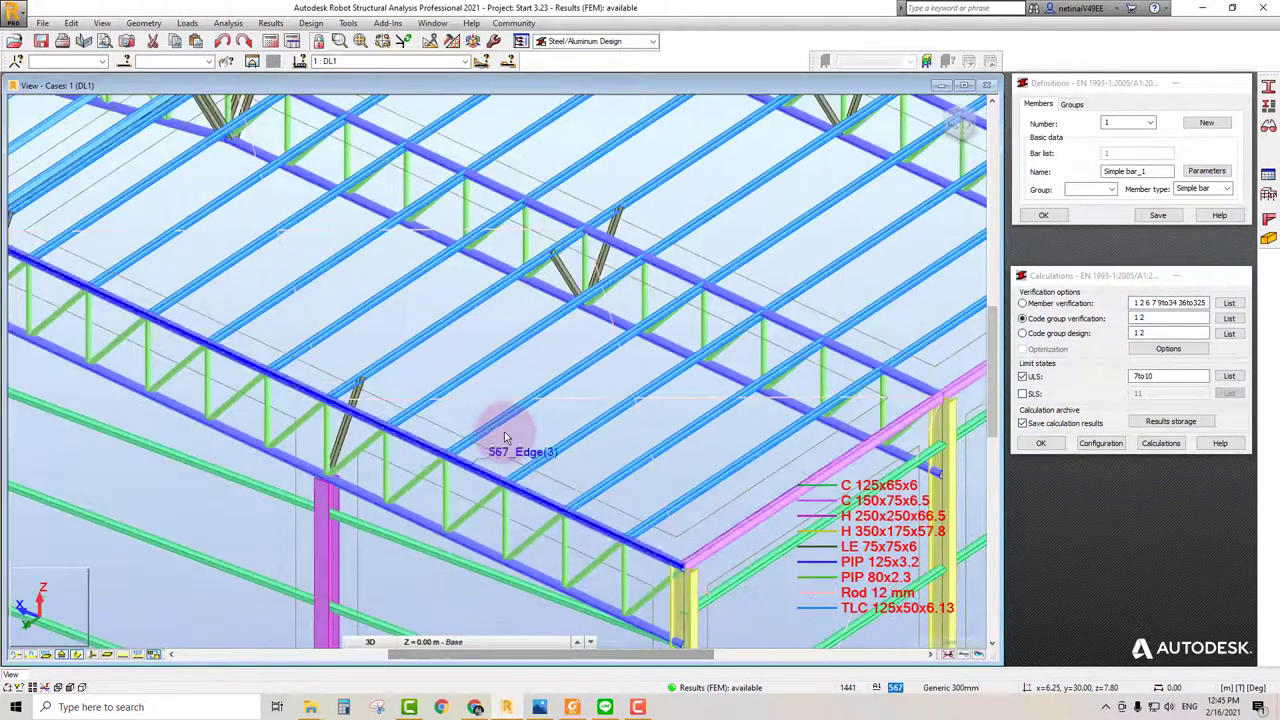
scroll(505, 431, "down", 1)
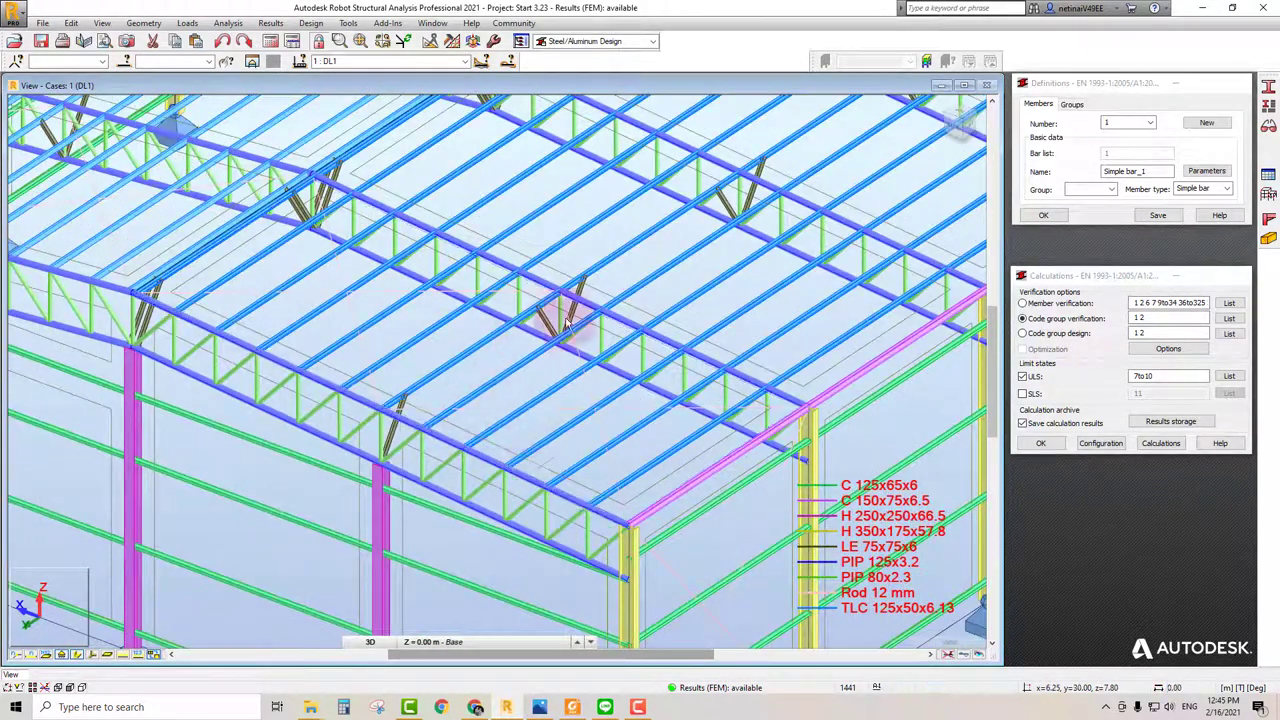
scroll(588, 356, "down", 1)
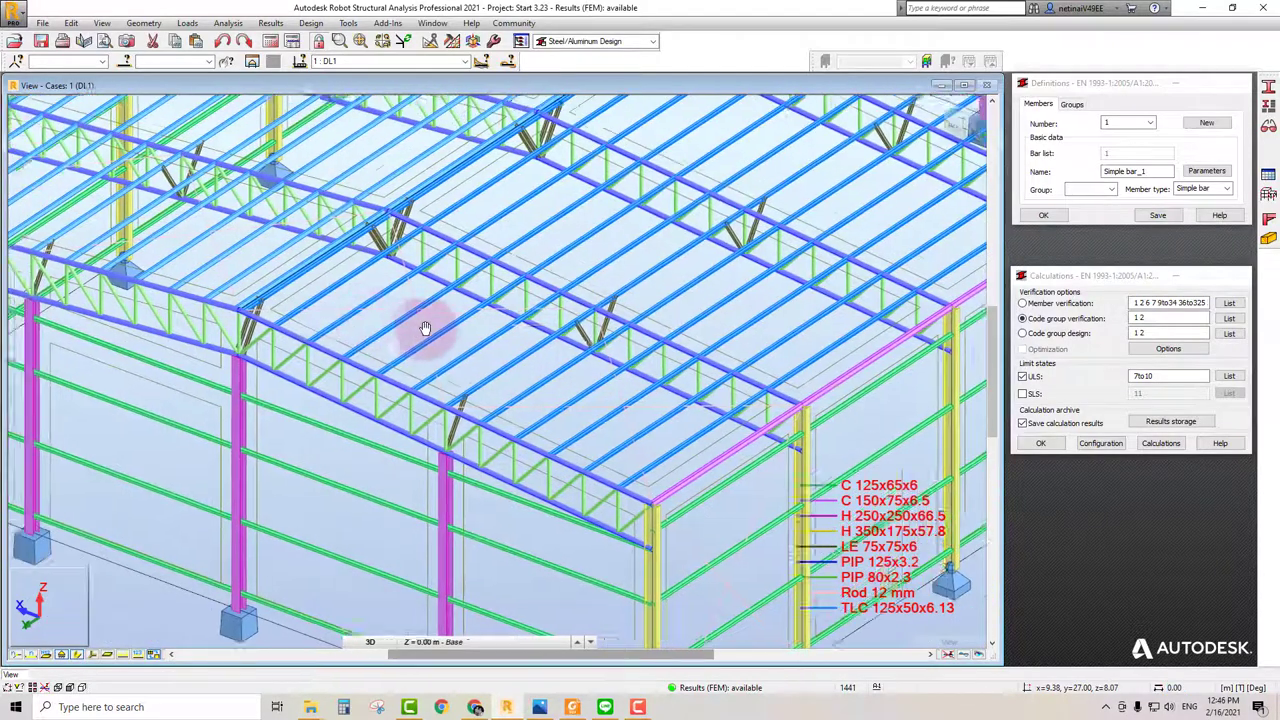
middle_click_drag(336, 313, 489, 343)
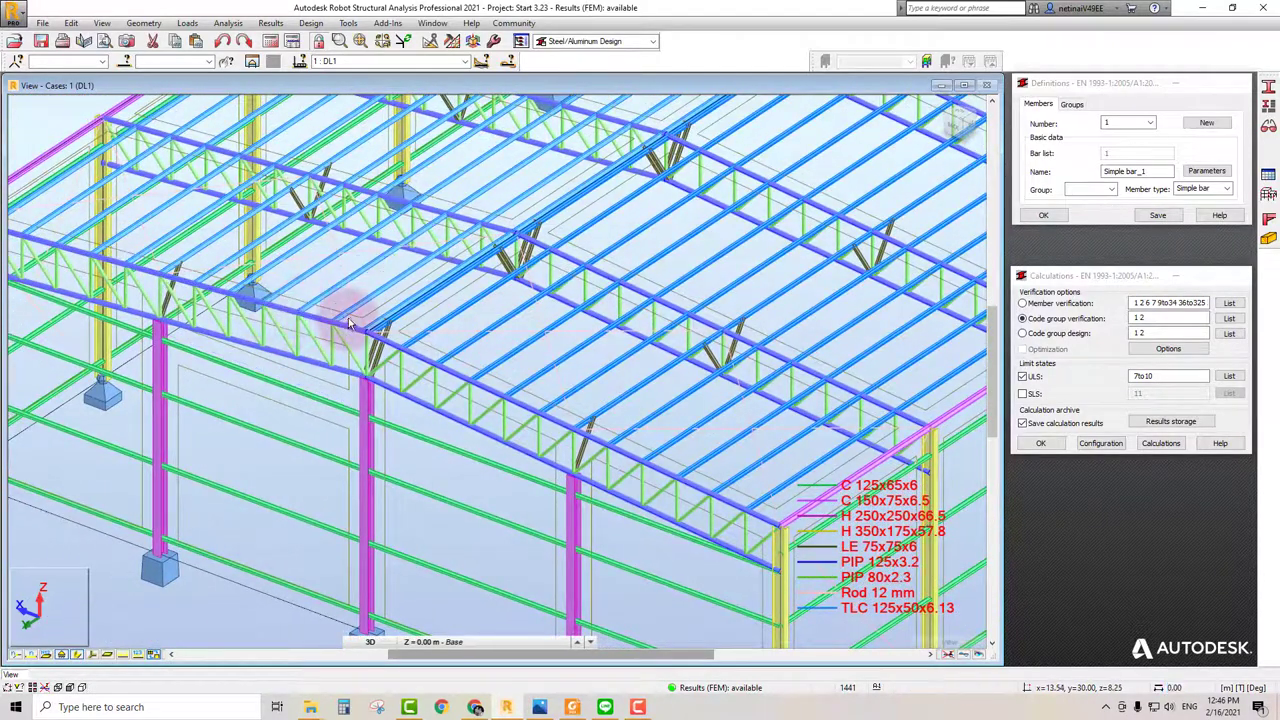
scroll(340, 309, "up", 1)
scroll(548, 355, "down", 1)
scroll(548, 355, "down", 2)
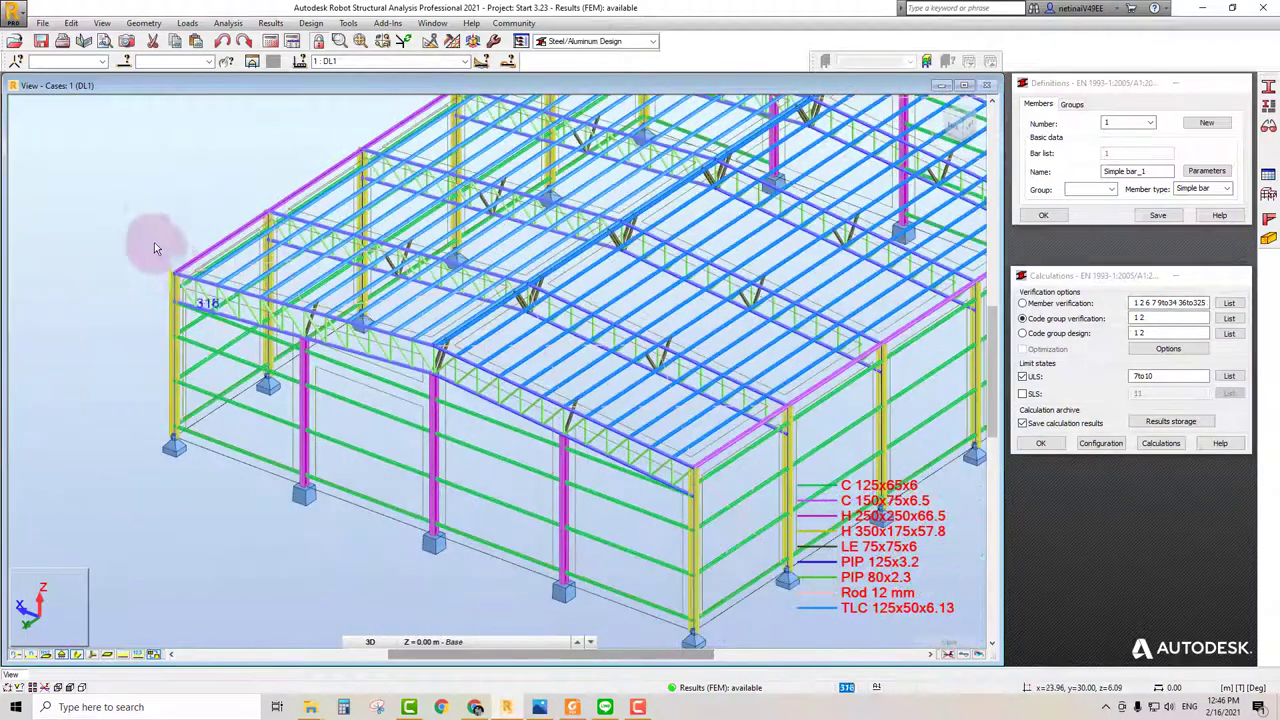
Step: Set the steel design code to ANSI/AISC 360-16 in Job Preferences and convert member parameters
left_click(348, 24)
left_click(372, 238)
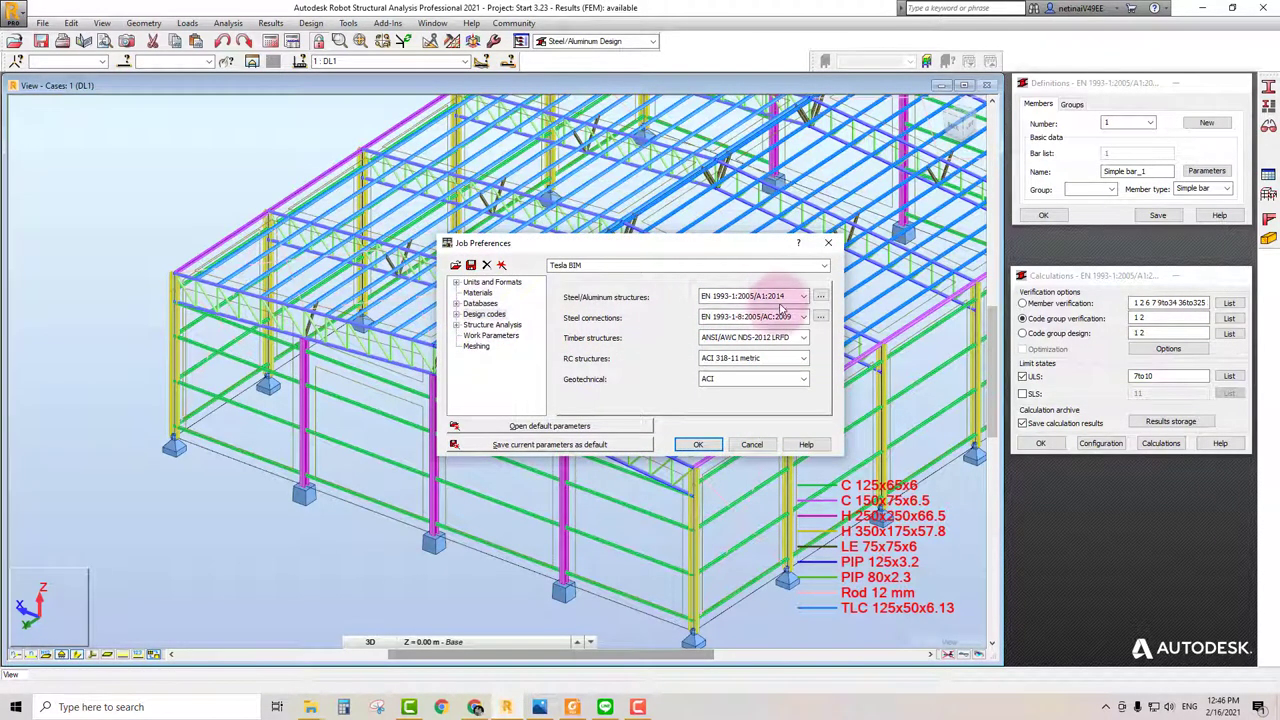
left_click(803, 297)
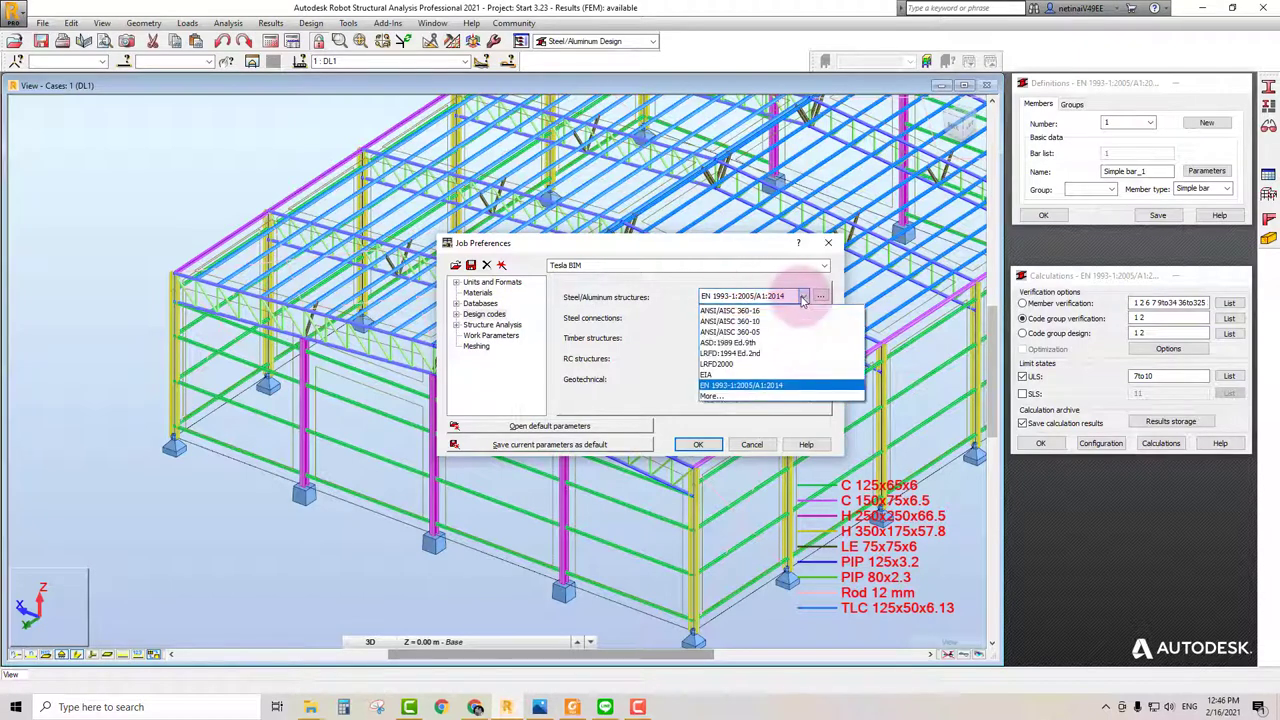
left_click(750, 310)
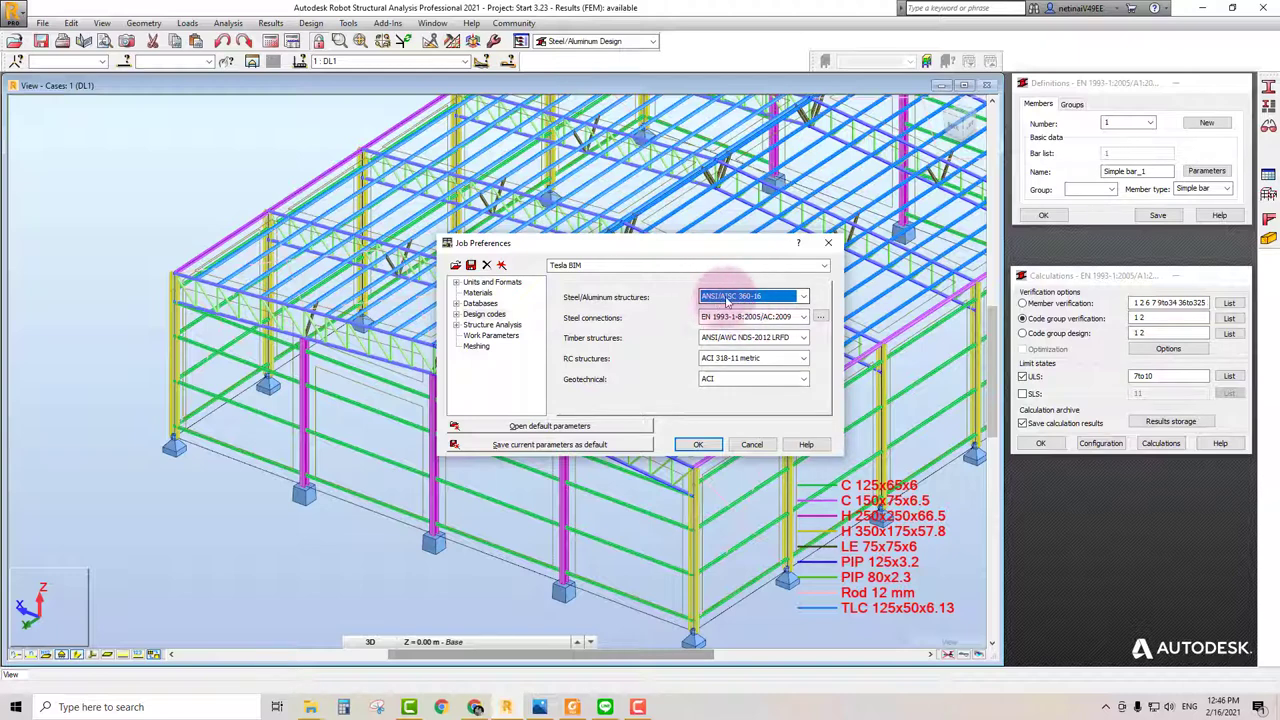
left_click(770, 297)
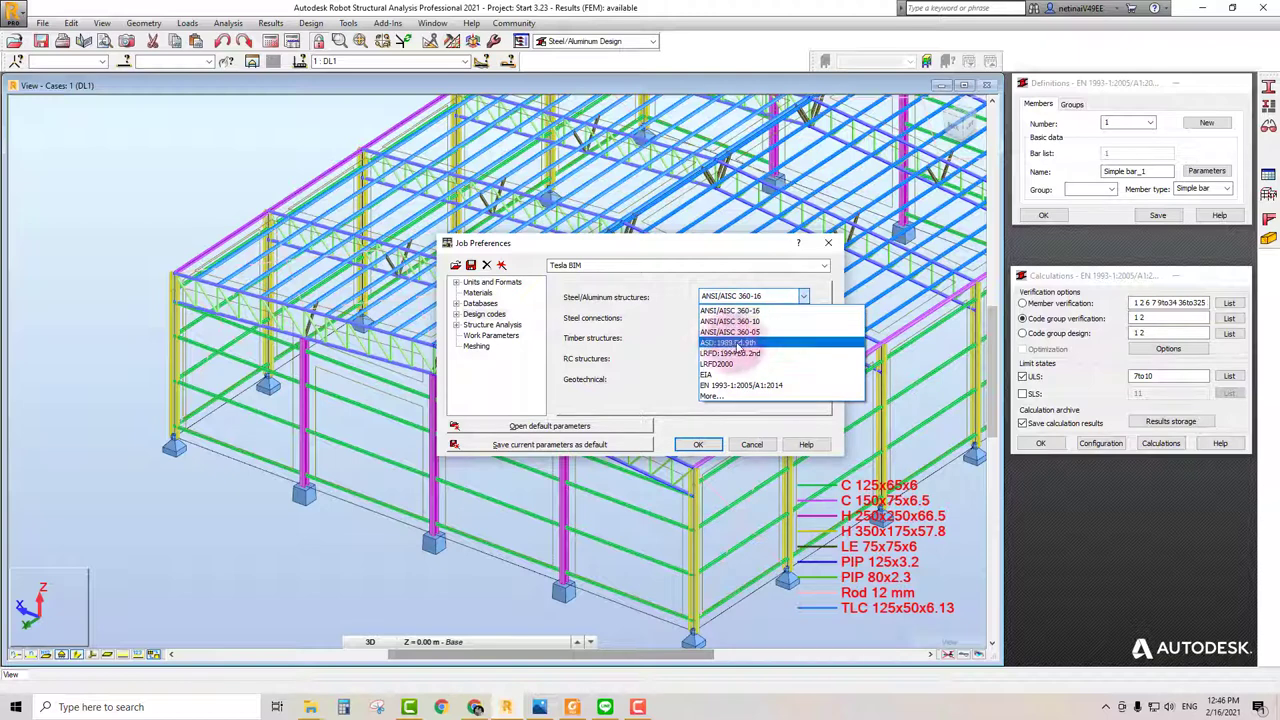
left_click(733, 310)
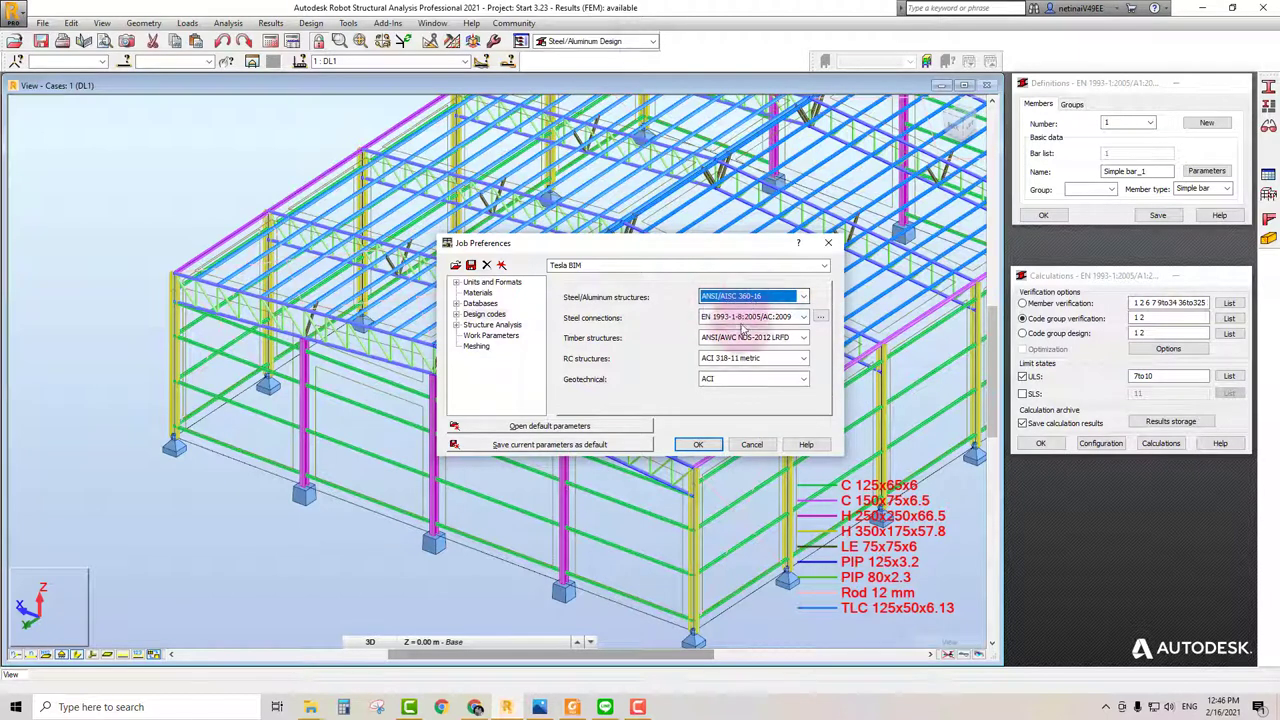
left_click(697, 445)
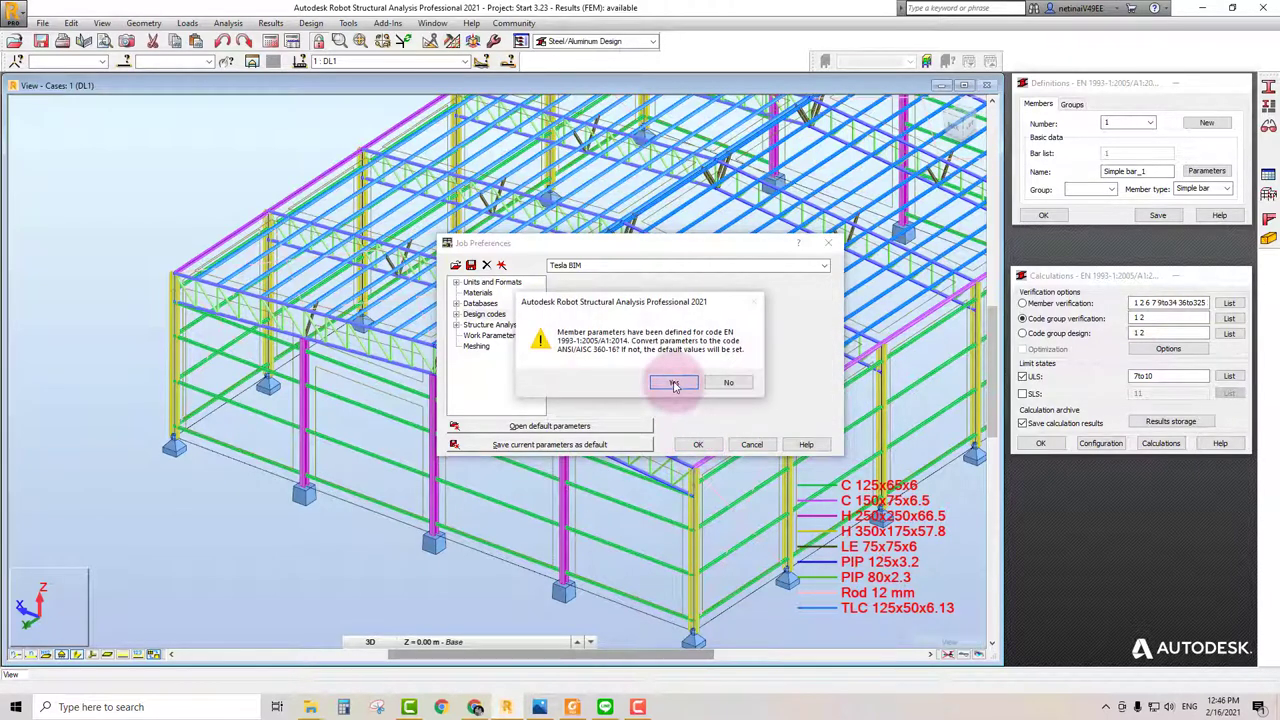
left_click(668, 381)
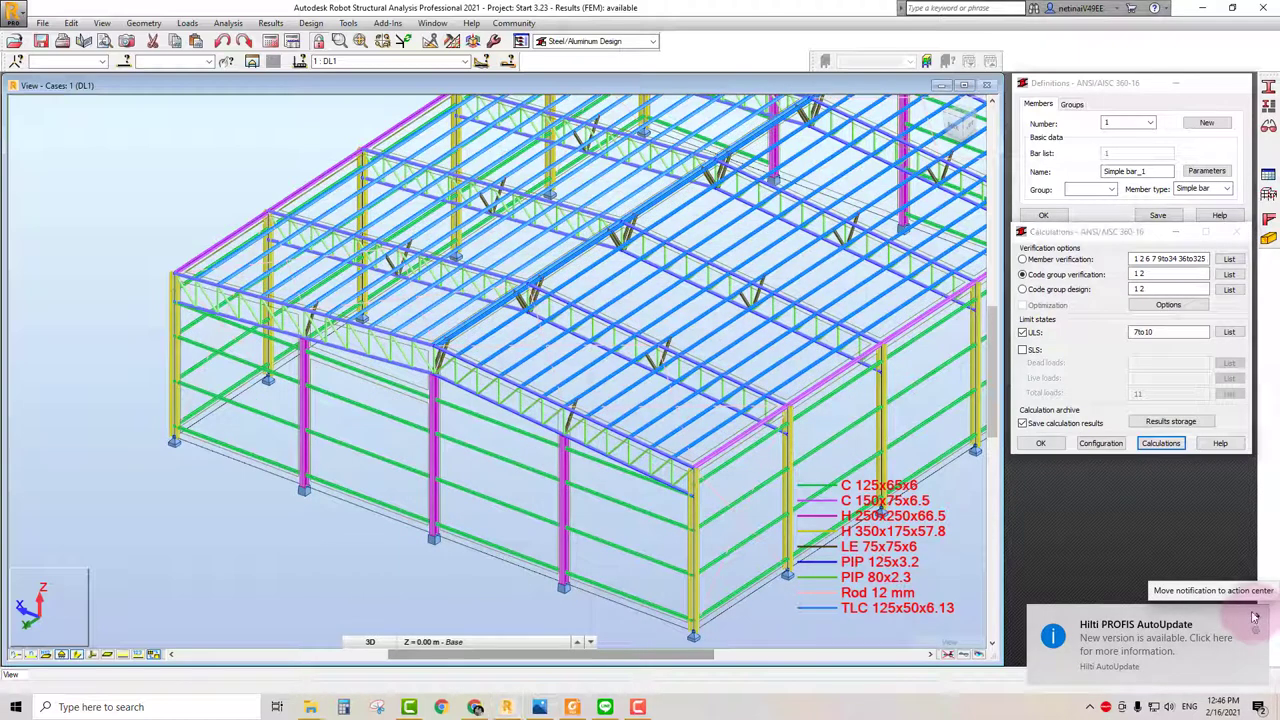
Step: Delete the T & B steel member type, leaving Simple bar, Column, Beam and Purlin
left_click_drag(1082, 233, 1080, 262)
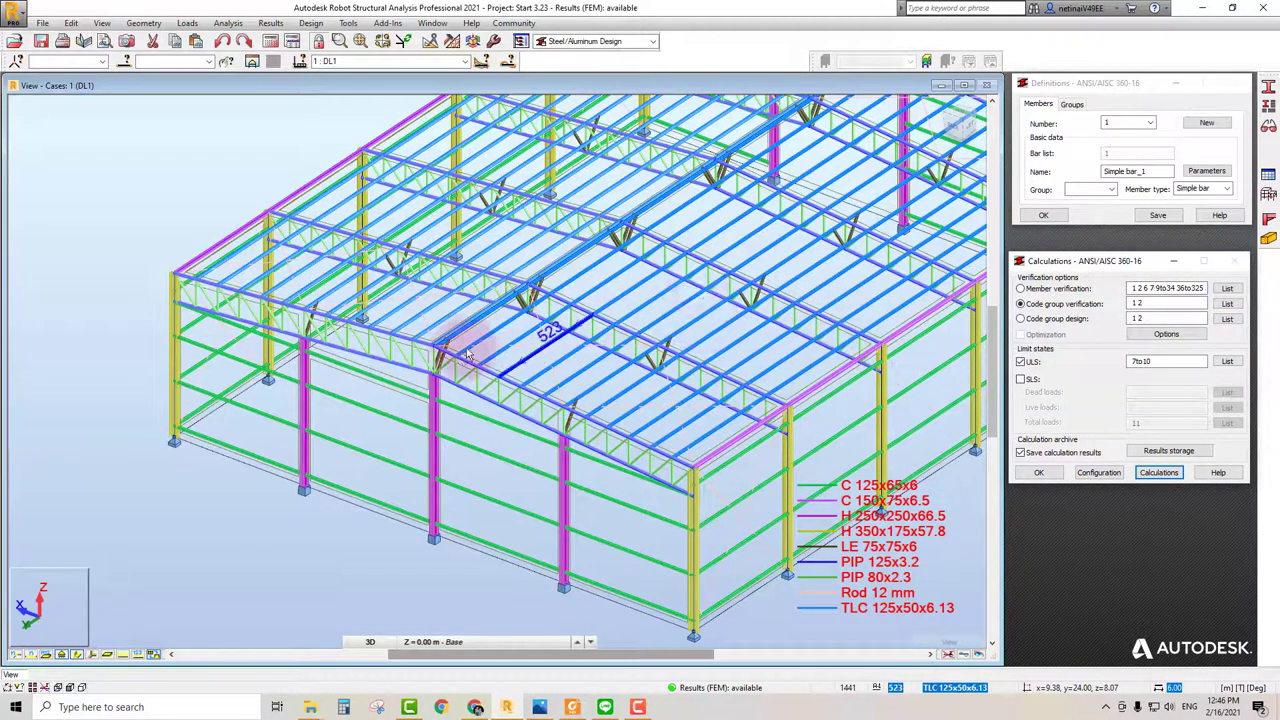
scroll(700, 290, "down", 2)
scroll(663, 320, "down", 2)
scroll(571, 366, "down", 1)
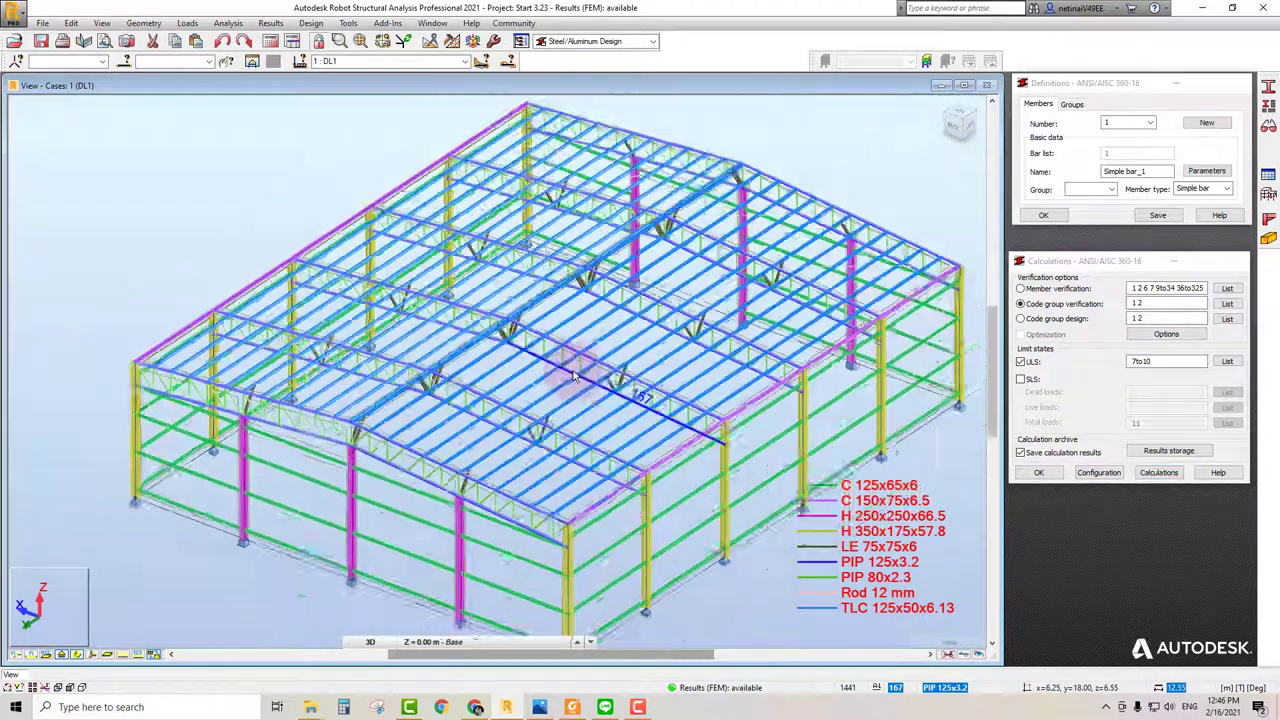
scroll(840, 180, "up", 2)
scroll(800, 180, "up", 1)
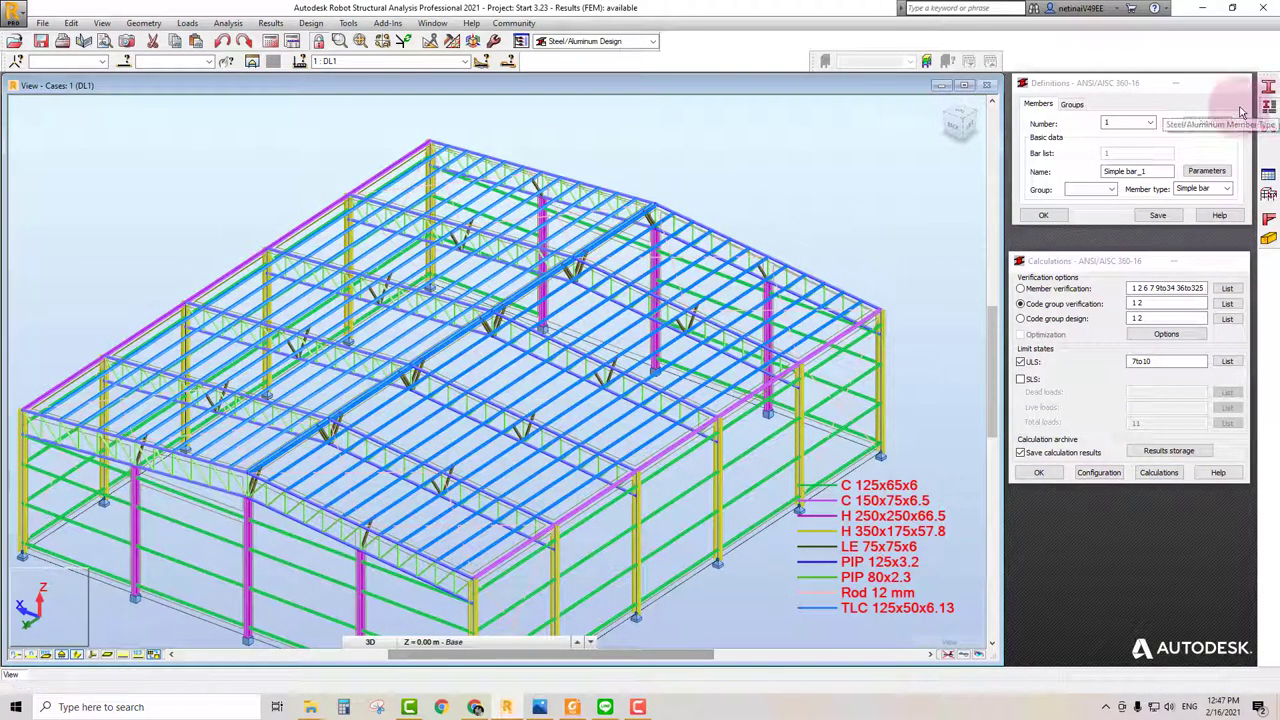
left_click(800, 198)
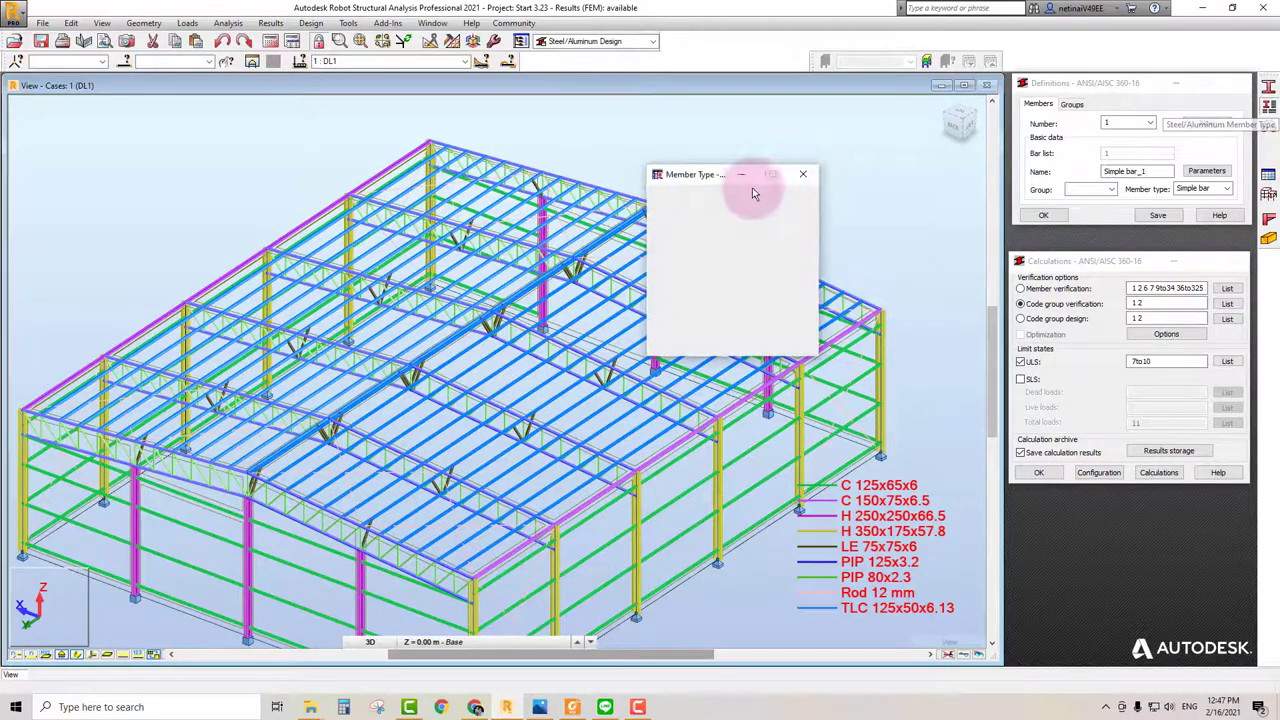
left_click(702, 268)
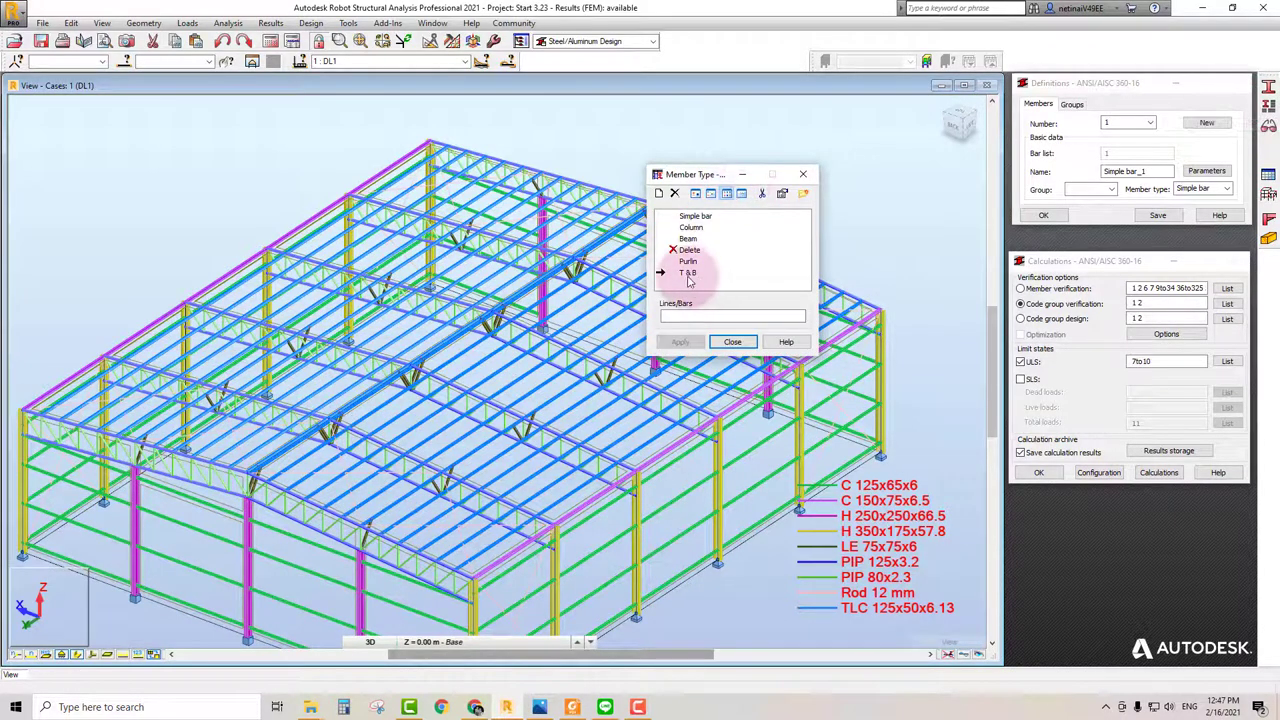
left_click(676, 193)
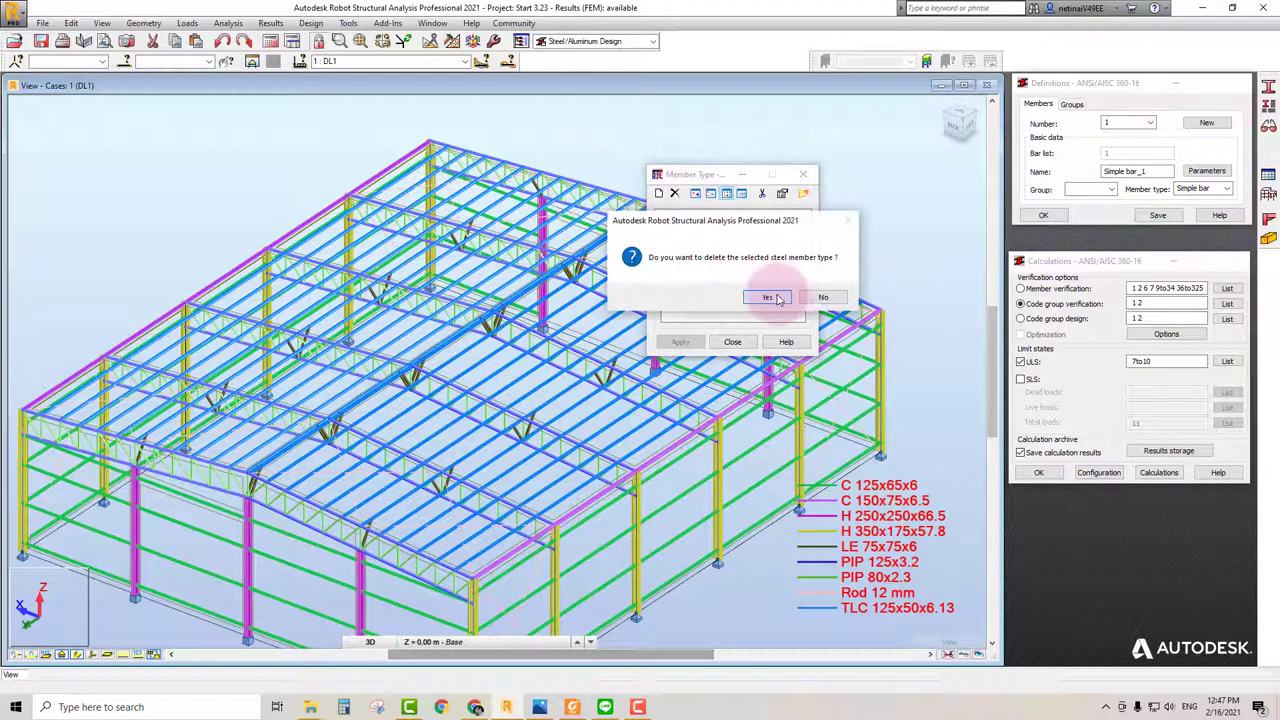
left_click(760, 294)
left_click(673, 197)
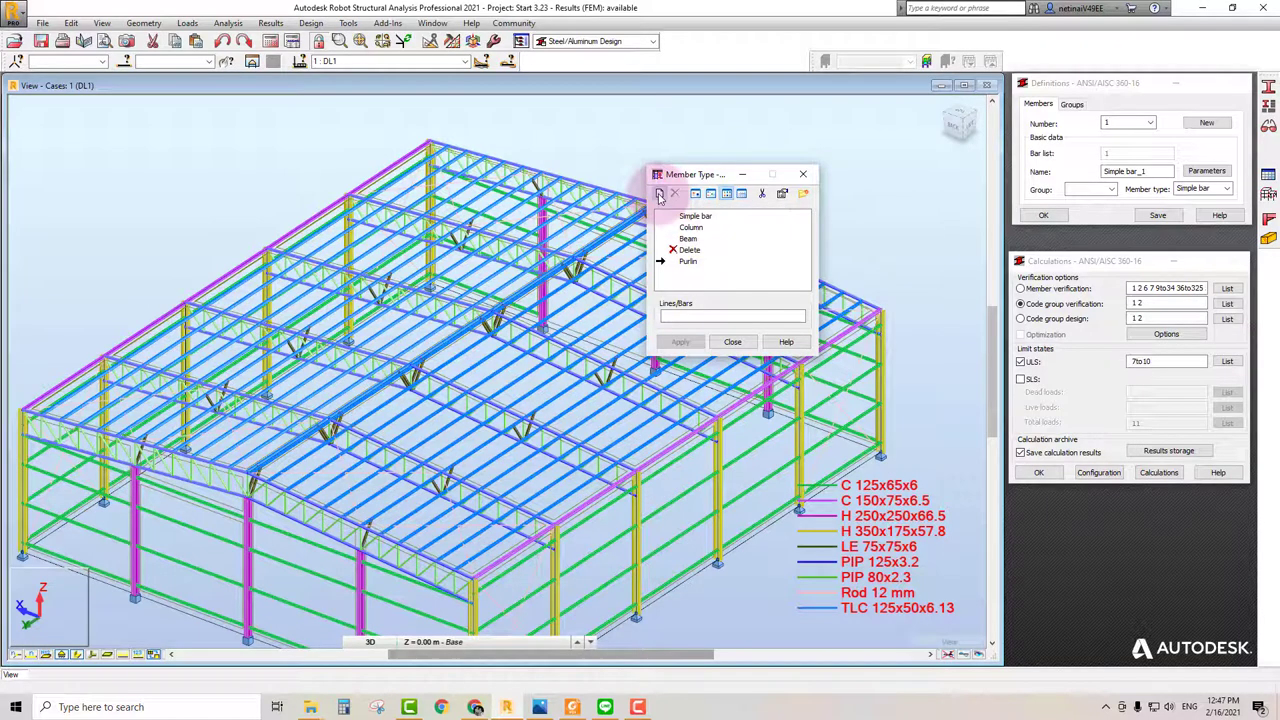
Step: Name the new member type 'T & B Chords' and locate top chord bar 495
double_click(688, 261)
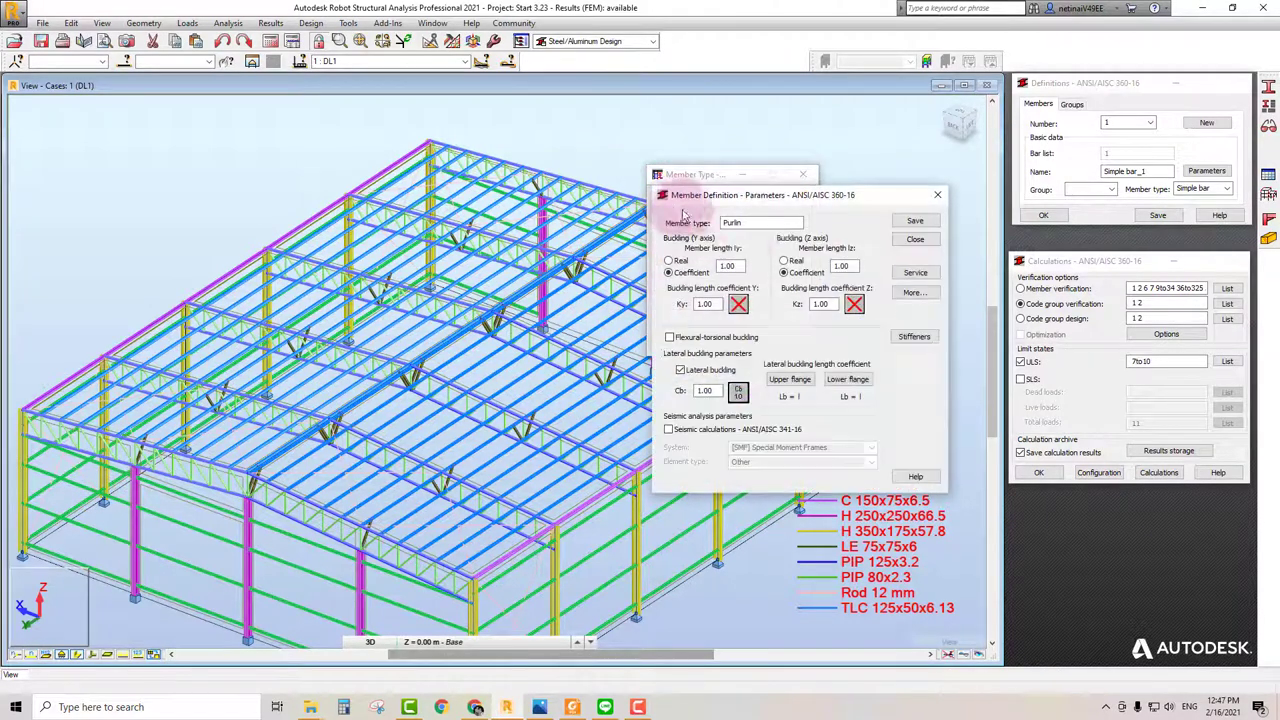
left_click_drag(755, 224, 703, 224)
type("T & B Chords")
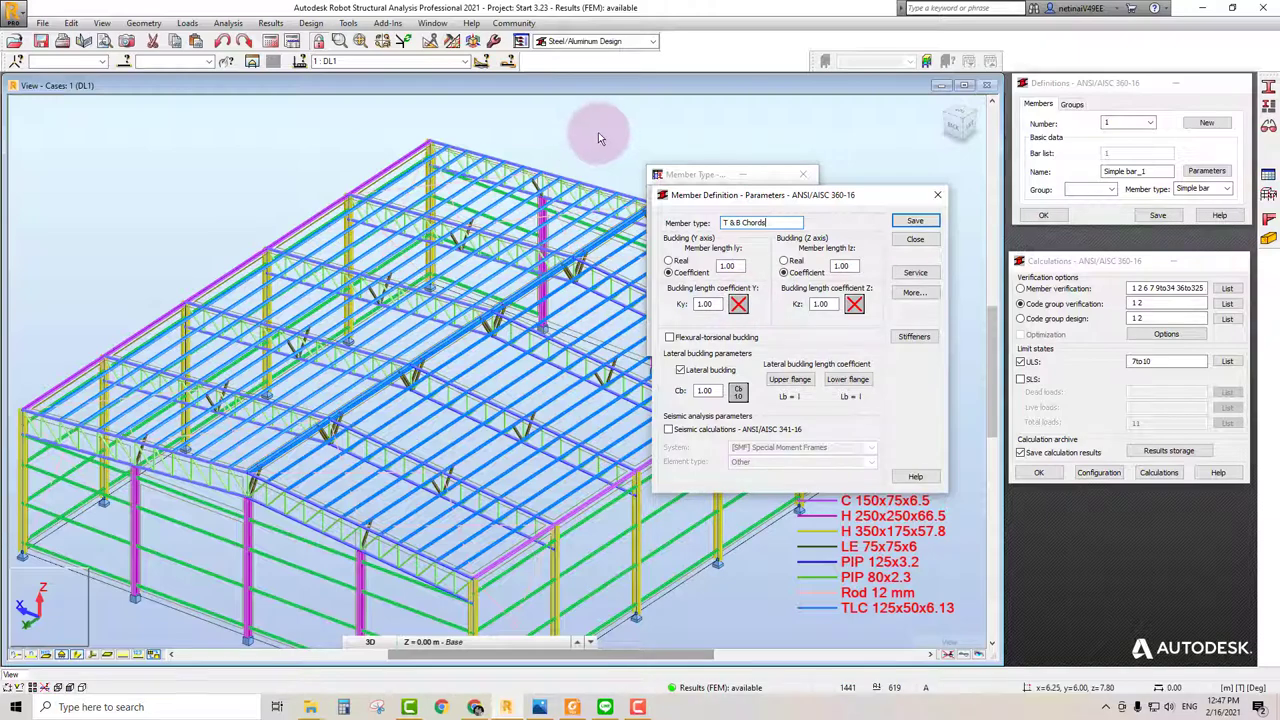
middle_click_drag(598, 132, 168, 325, "shift")
scroll(167, 325, "up", 3)
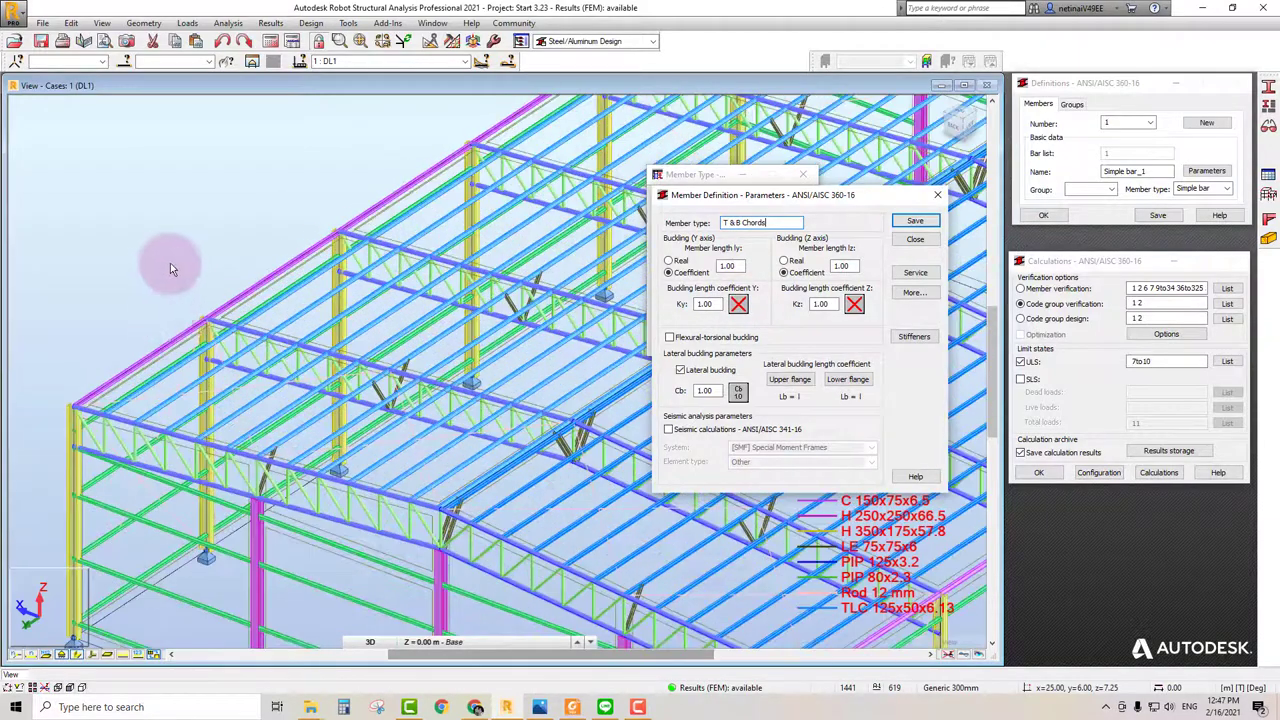
left_click(285, 290)
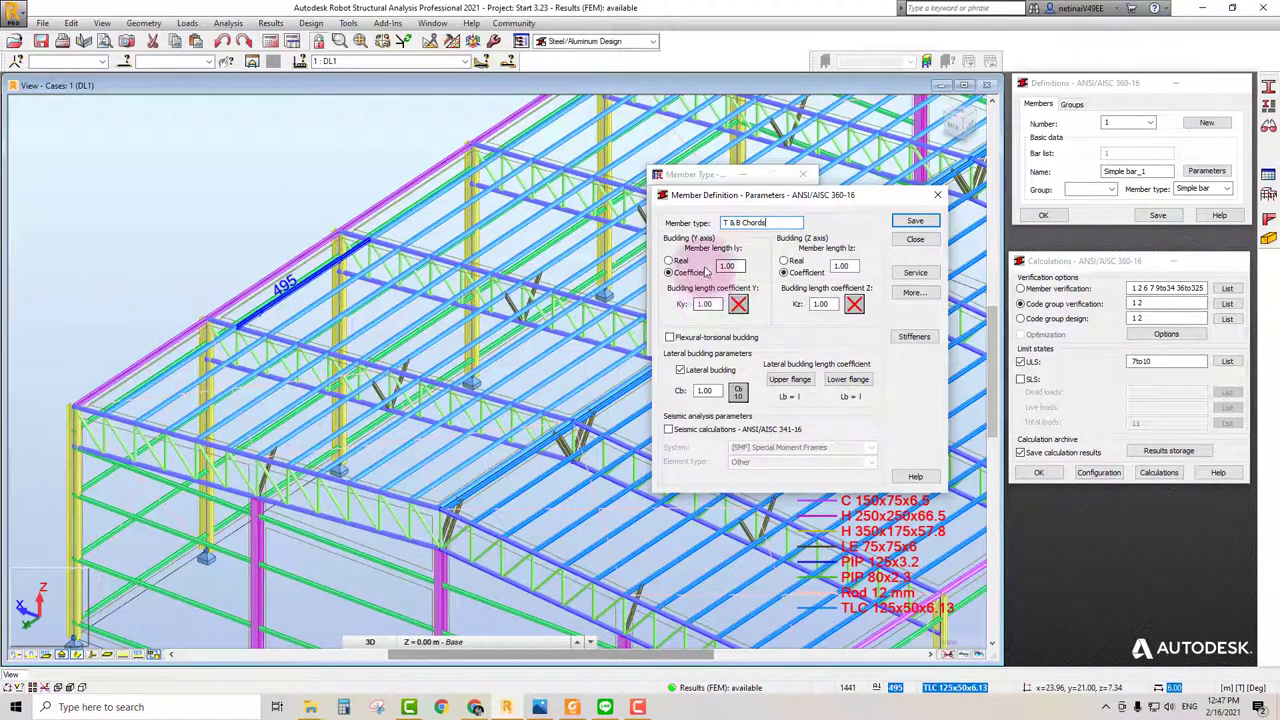
Step: Set the Y-axis buckling coefficient Ky to 1.00
double_click(700, 304)
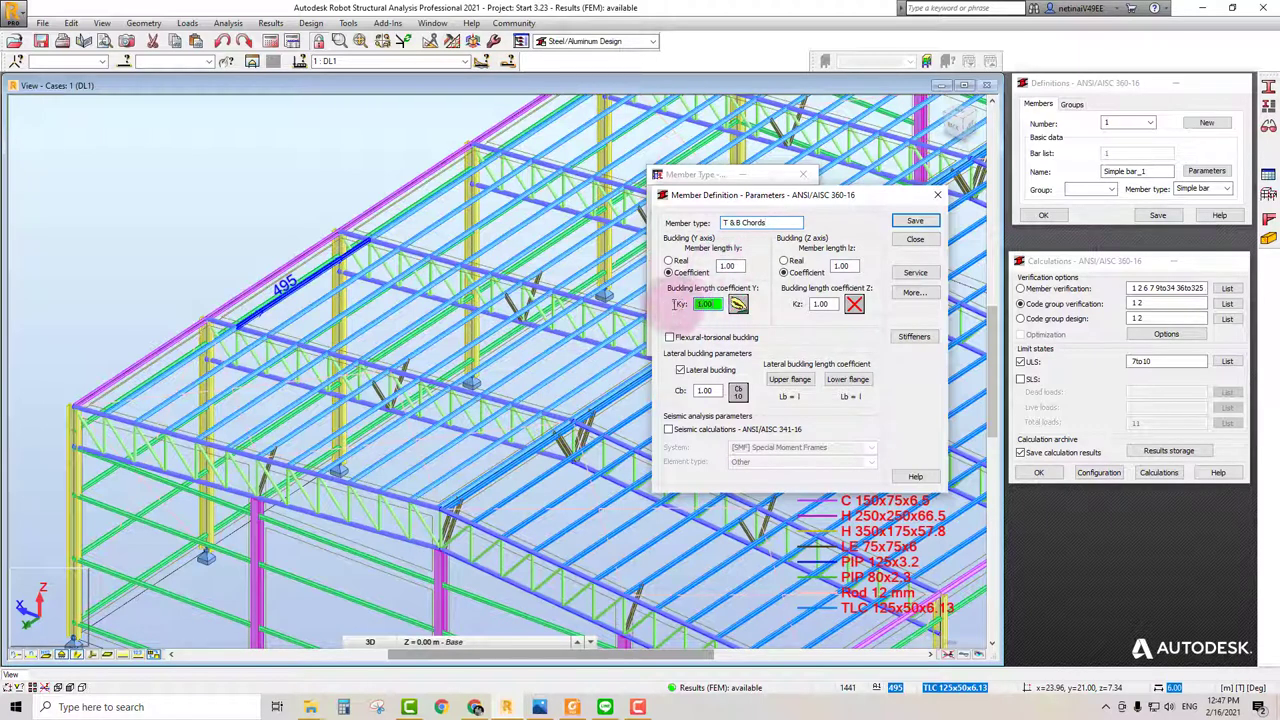
left_click(707, 305)
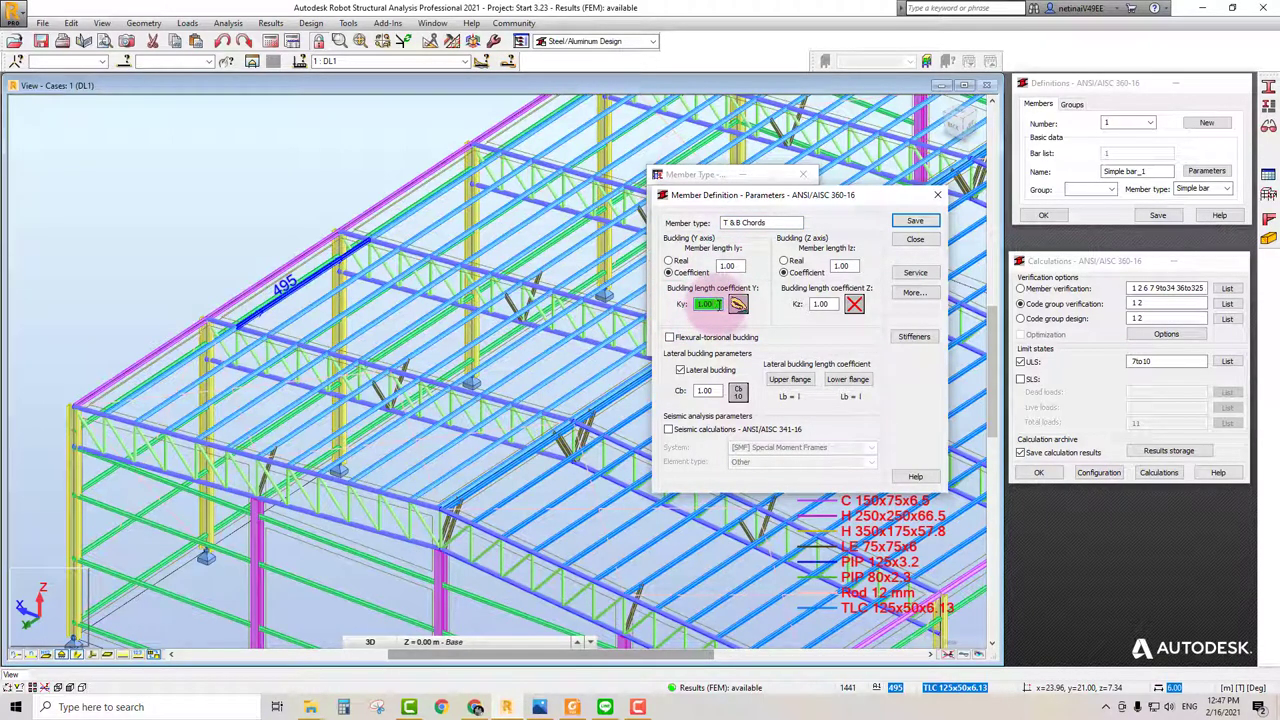
left_click(731, 263)
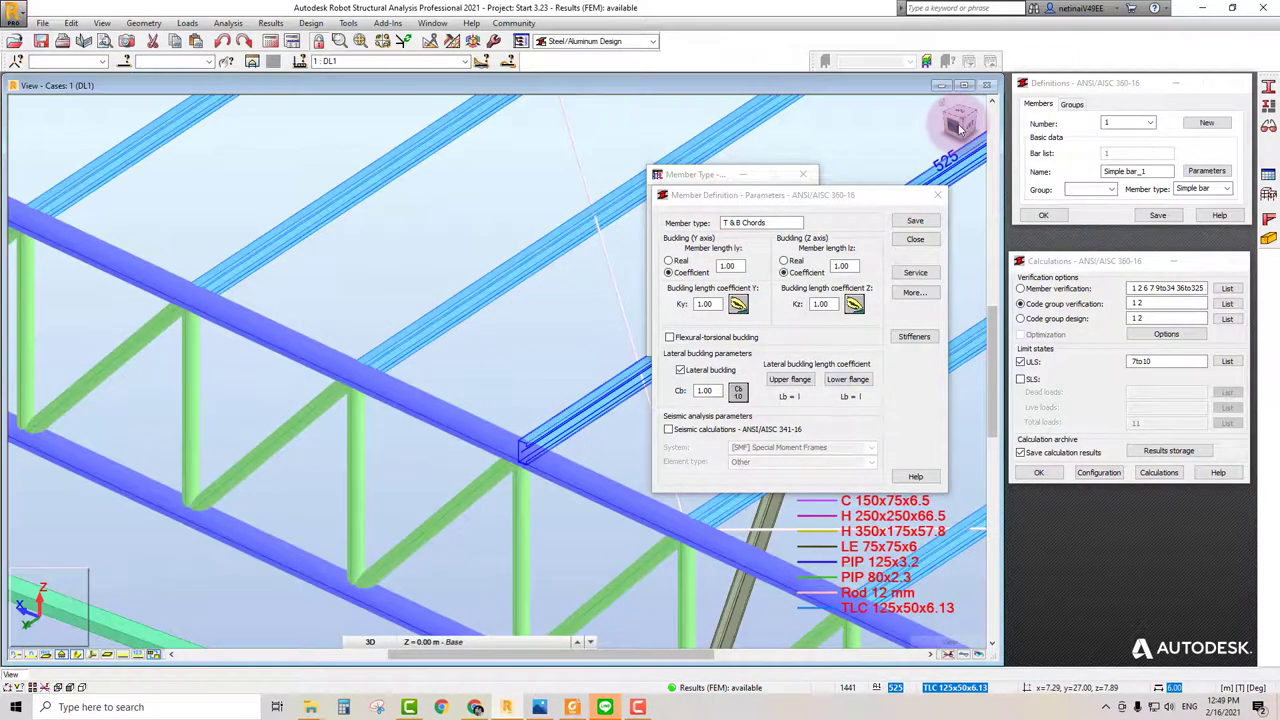
mouse_move(960, 128)
left_mouse_down()
mouse_move(460, 385)
mouse_move(459, 358)
mouse_move(395, 323)
mouse_move(383, 294)
mouse_move(219, 333)
mouse_move(180, 357)
mouse_move(157, 352)
left_mouse_up()
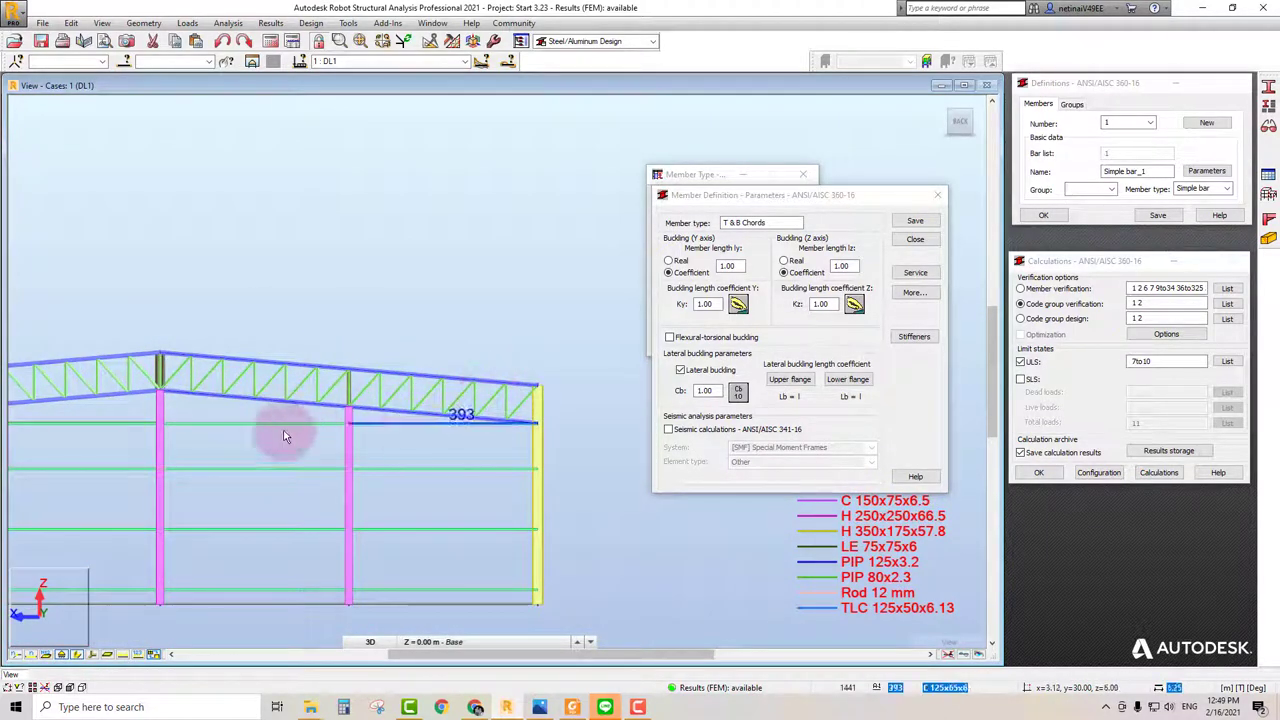
mouse_move(423, 346)
left_mouse_down()
mouse_move(524, 296)
mouse_move(755, 257)
mouse_move(198, 383)
left_mouse_up()
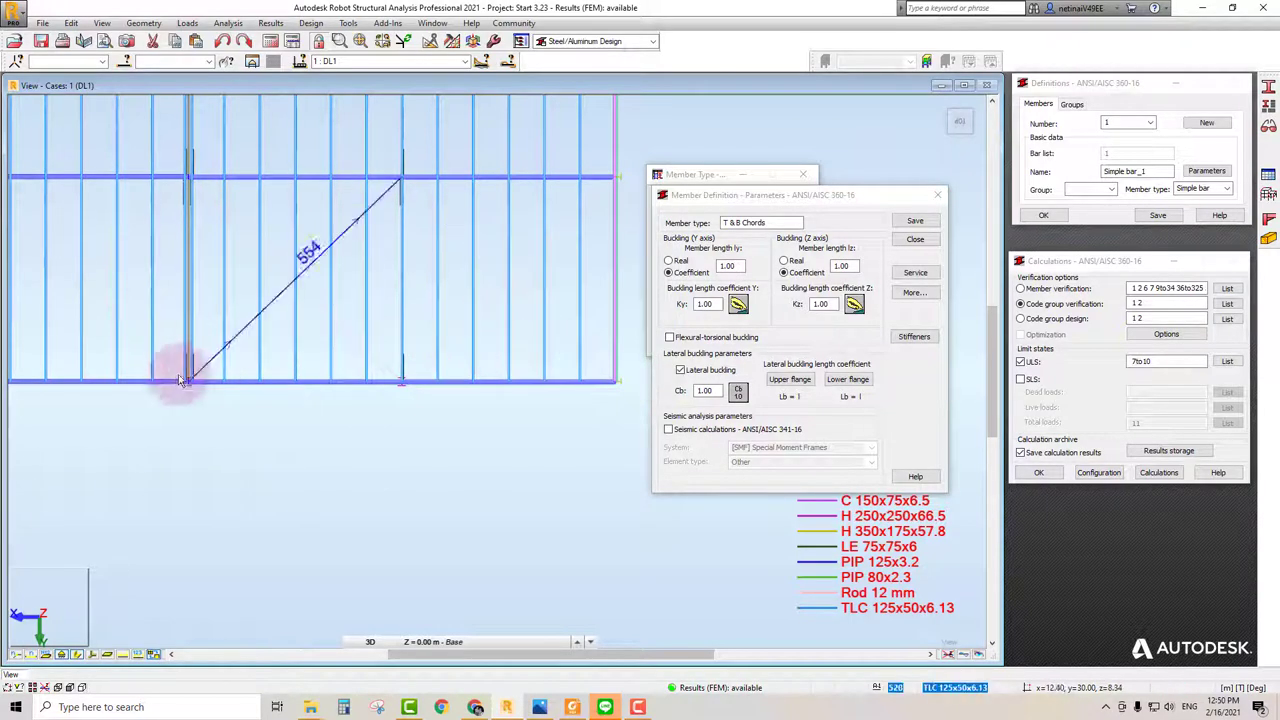
left_click_drag(466, 491, 330, 482)
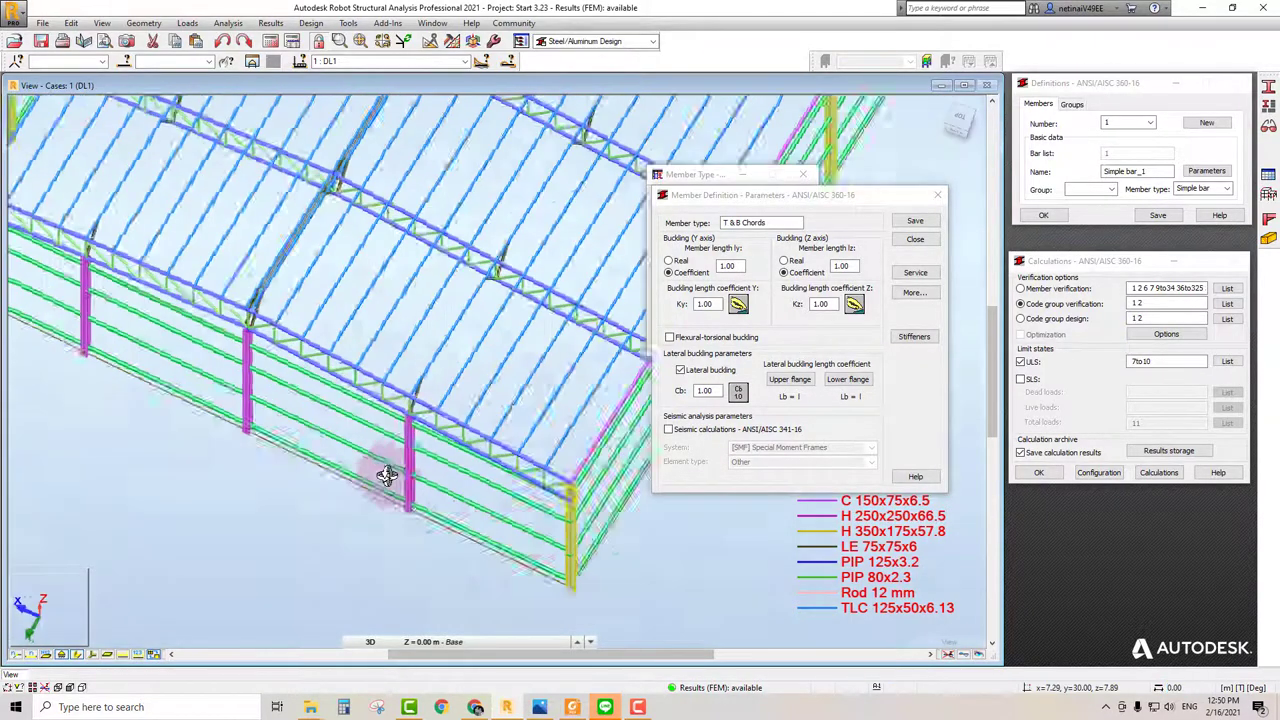
scroll(330, 390, "up", 3)
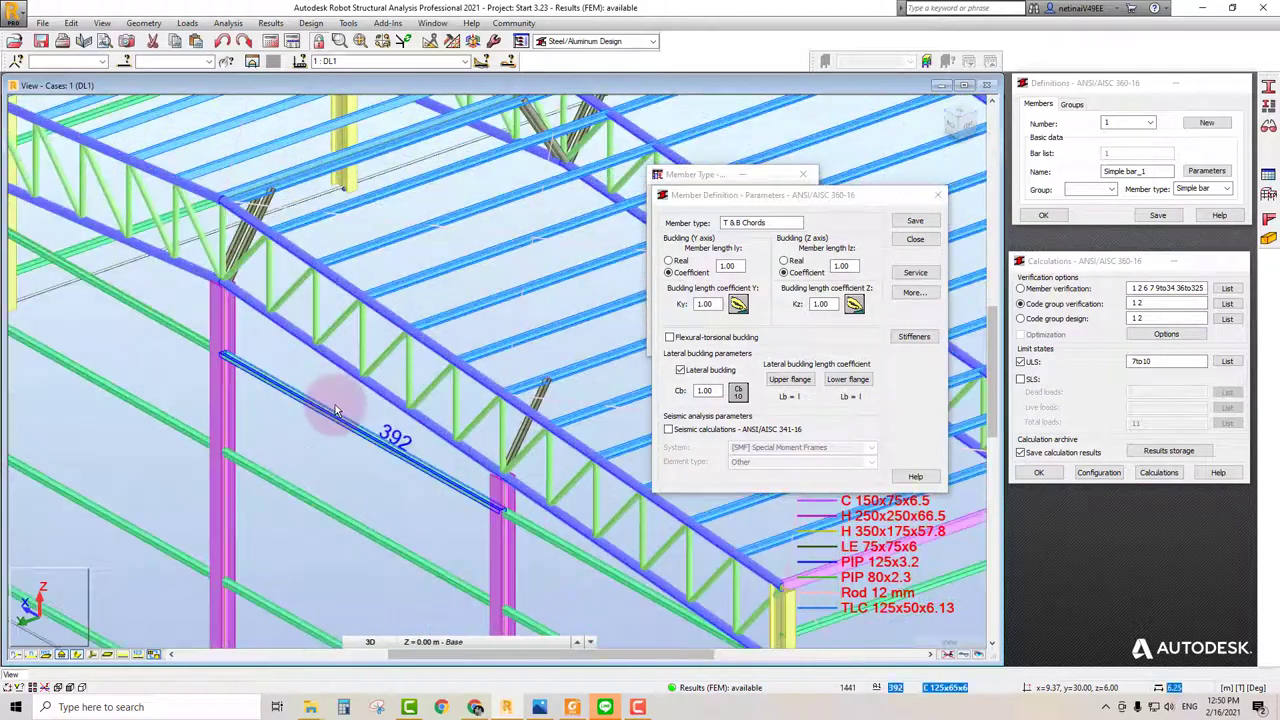
scroll(335, 404, "up", 2)
scroll(285, 400, "down", 2)
scroll(285, 400, "down", 1)
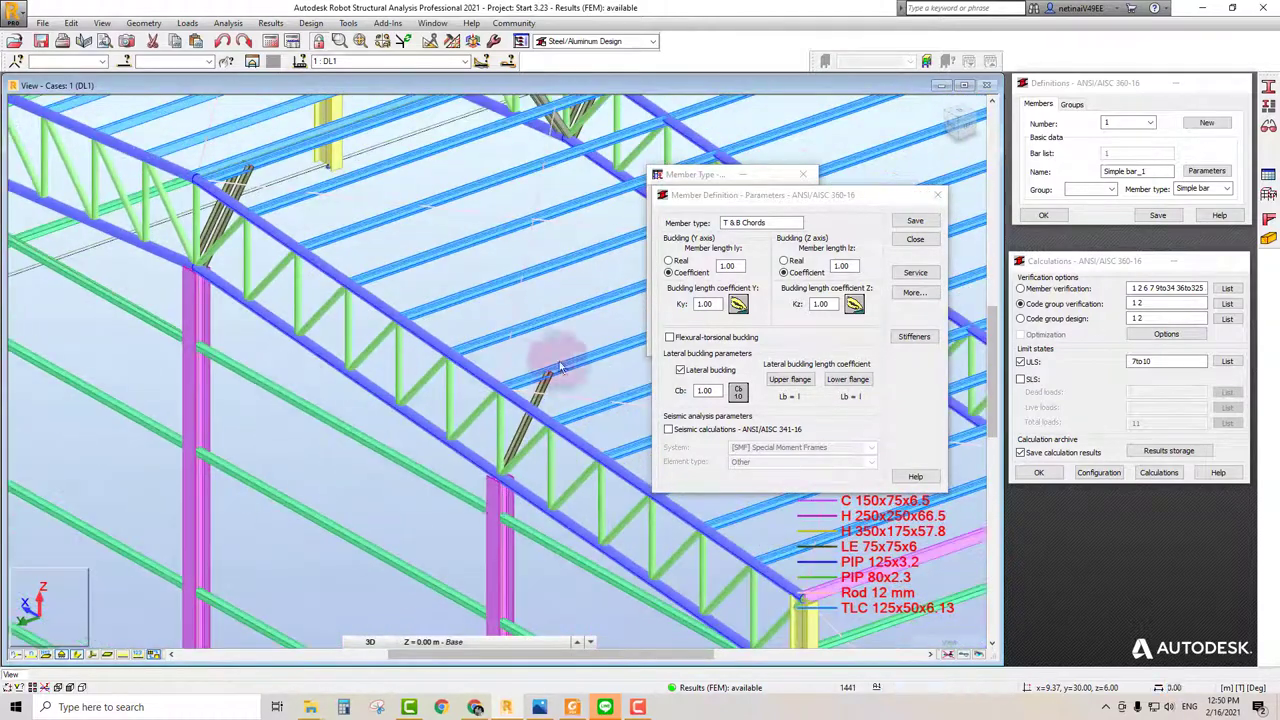
left_click(705, 304)
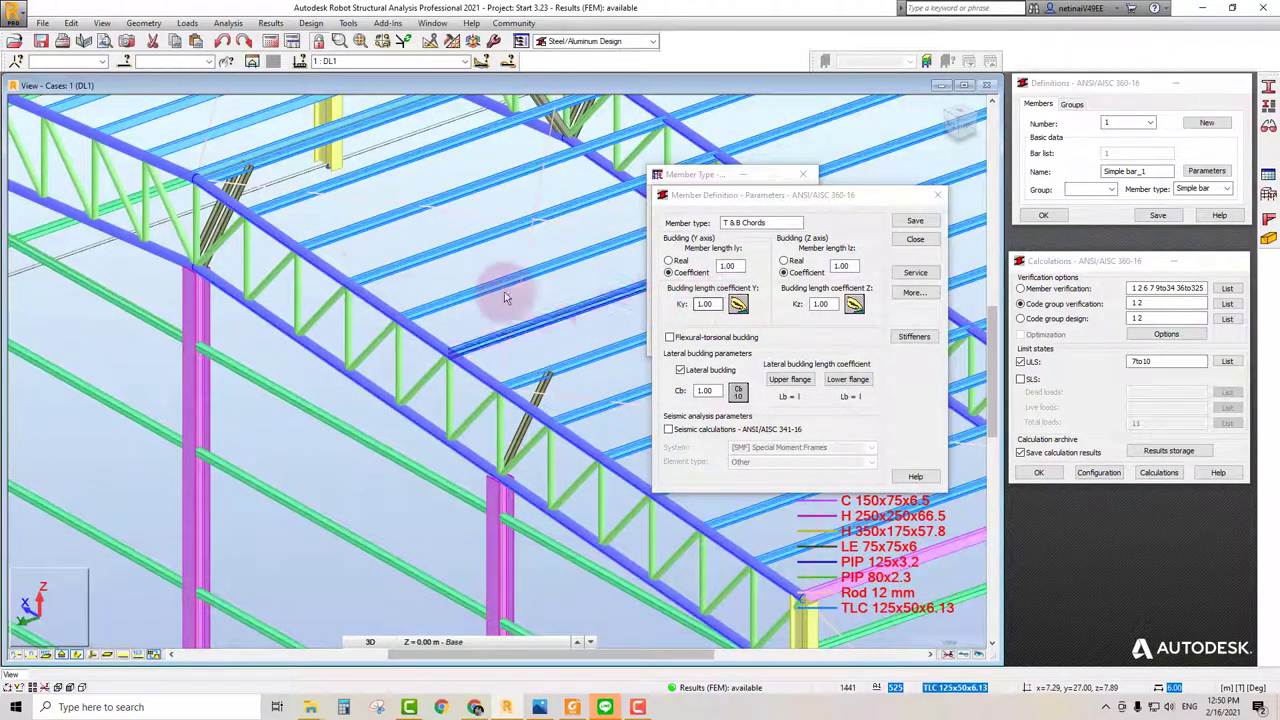
scroll(268, 243, "down", 1)
scroll(268, 243, "up", 1)
scroll(257, 253, "up", 1)
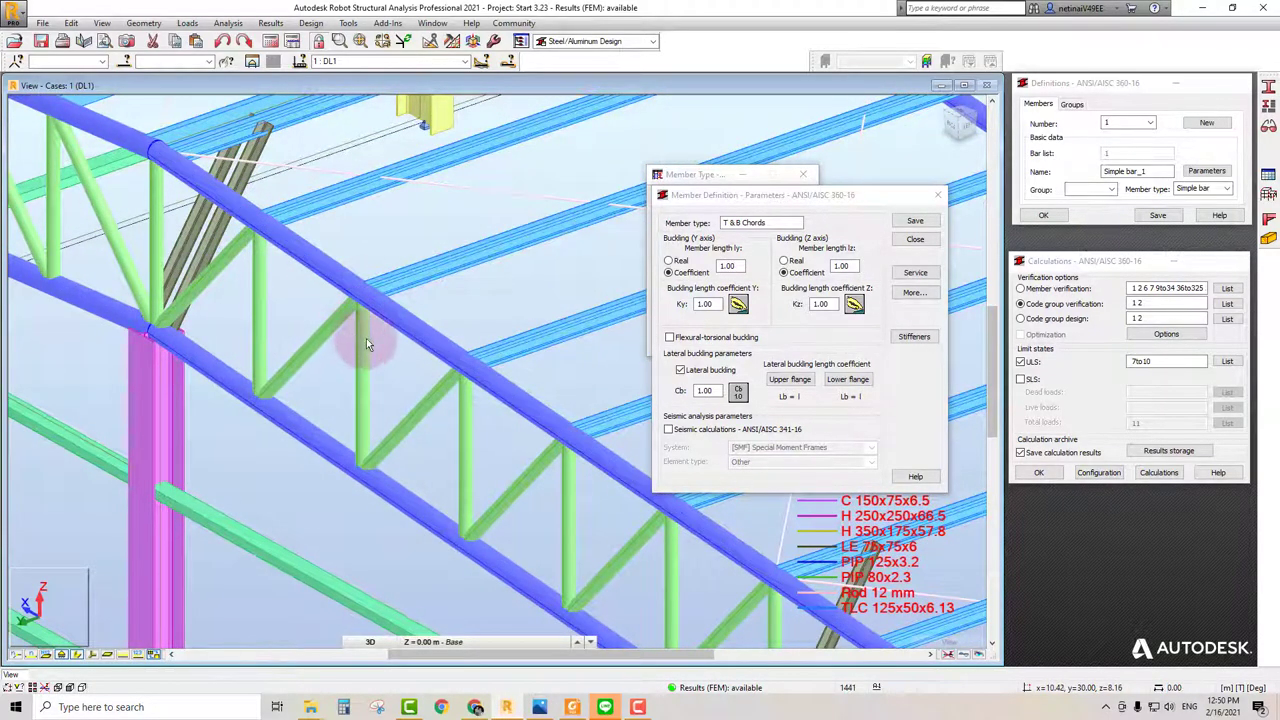
scroll(458, 370, "down", 1)
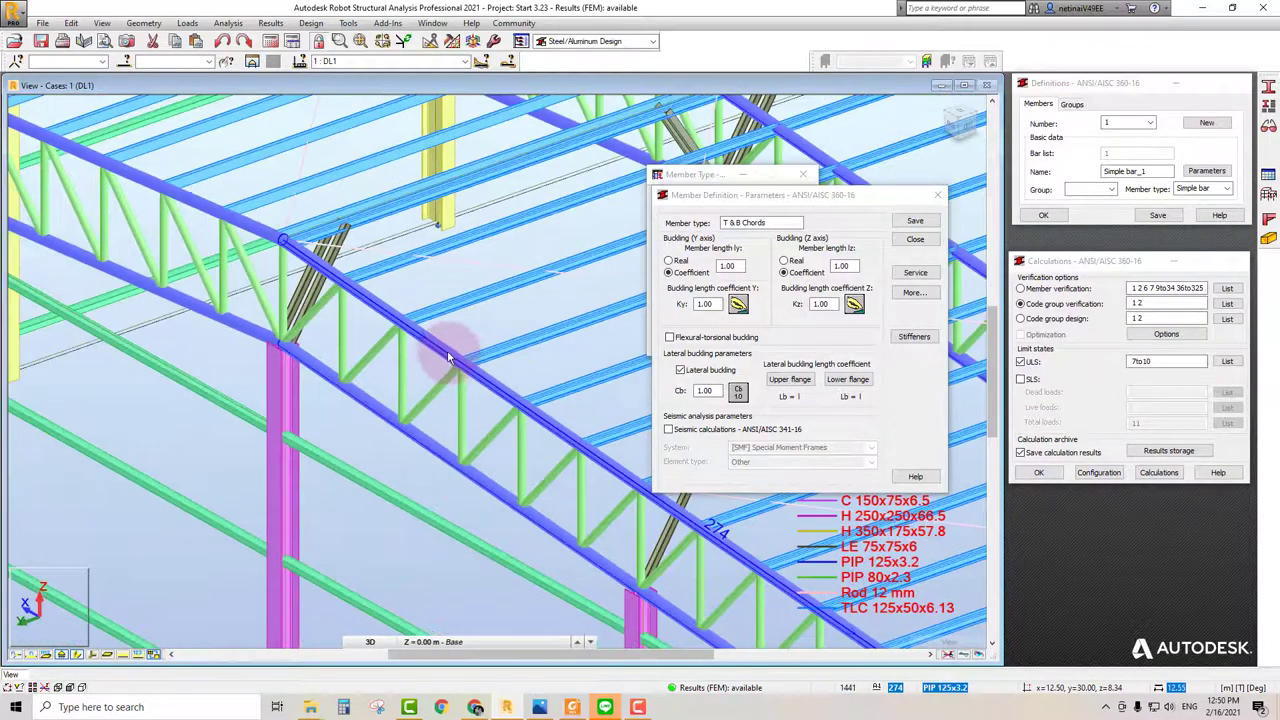
scroll(491, 371, "down", 1)
scroll(503, 422, "down", 1)
scroll(503, 422, "down", 2)
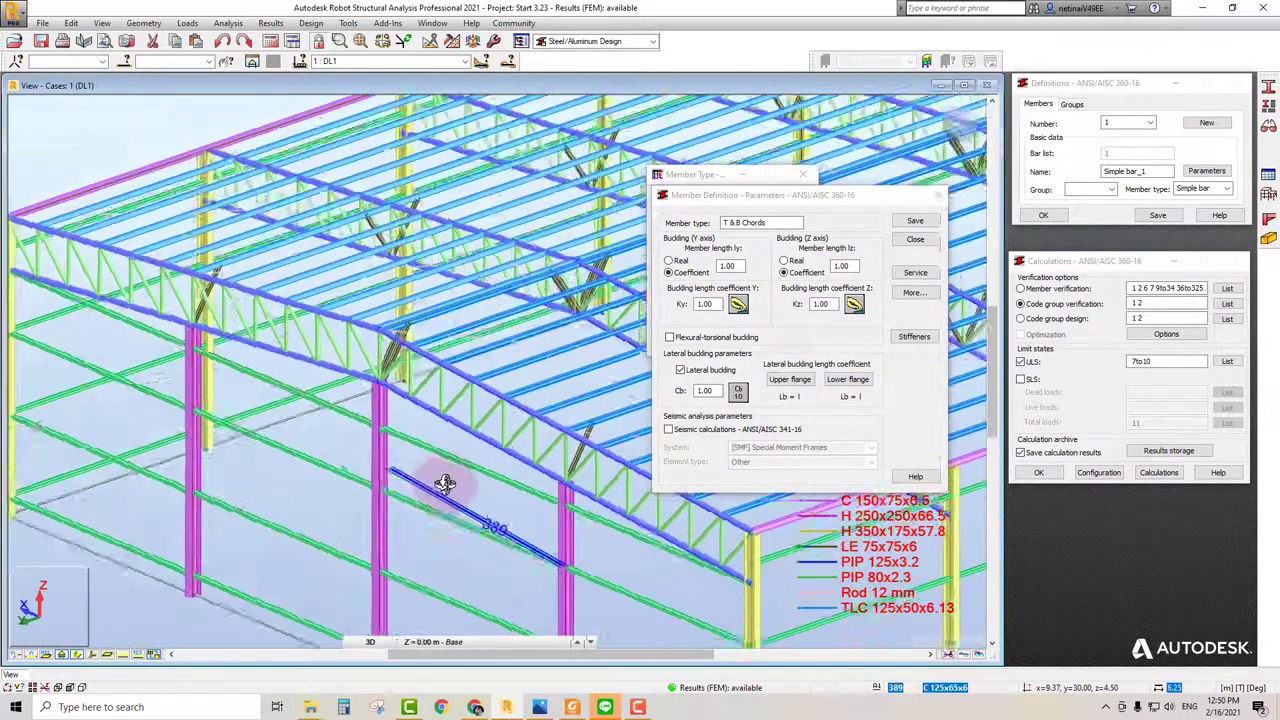
scroll(443, 484, "down", 2)
left_click_drag(957, 120, 884, 174)
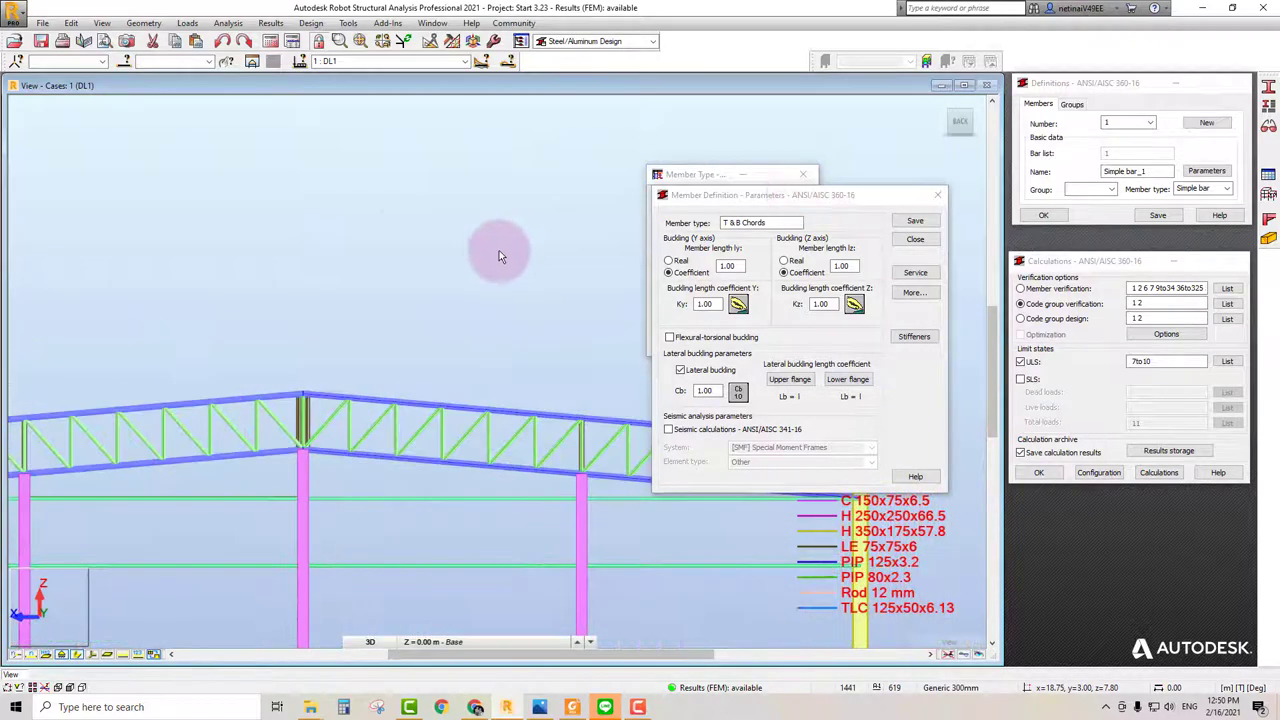
scroll(371, 223, "up", 1)
scroll(220, 286, "up", 1)
scroll(173, 455, "up", 2)
scroll(170, 460, "up", 1)
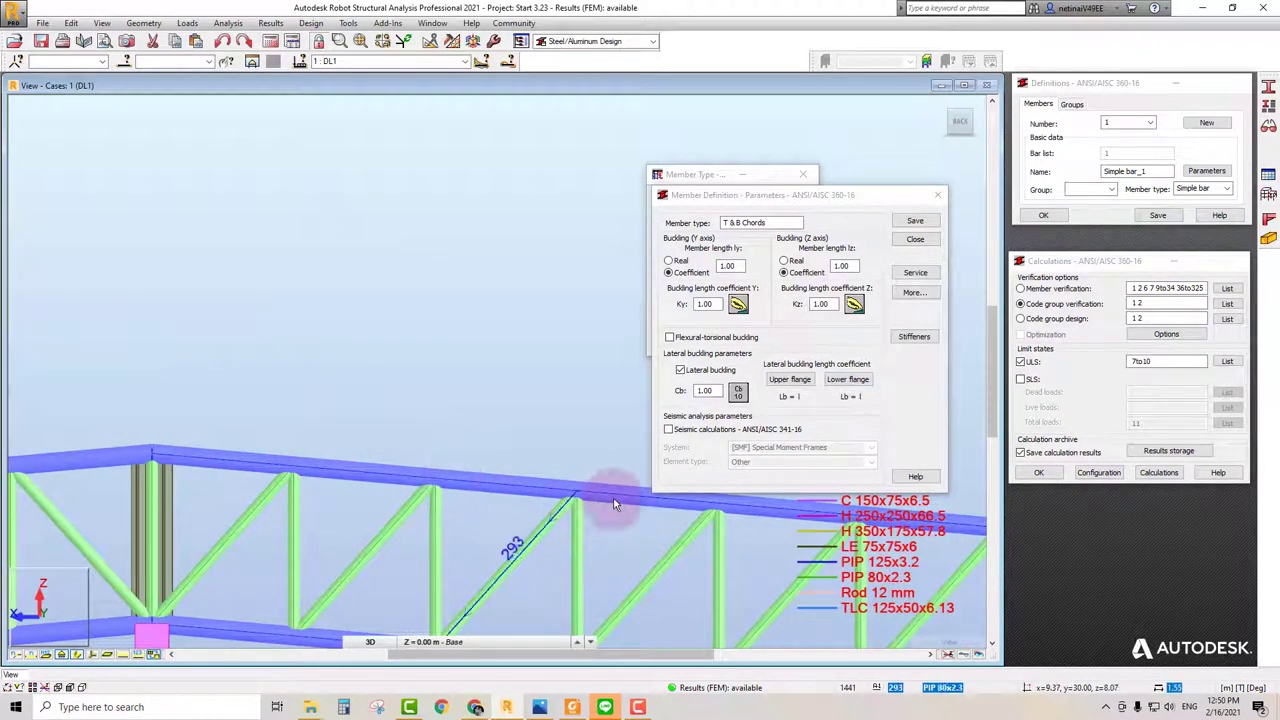
middle_click_drag(333, 356, 208, 288)
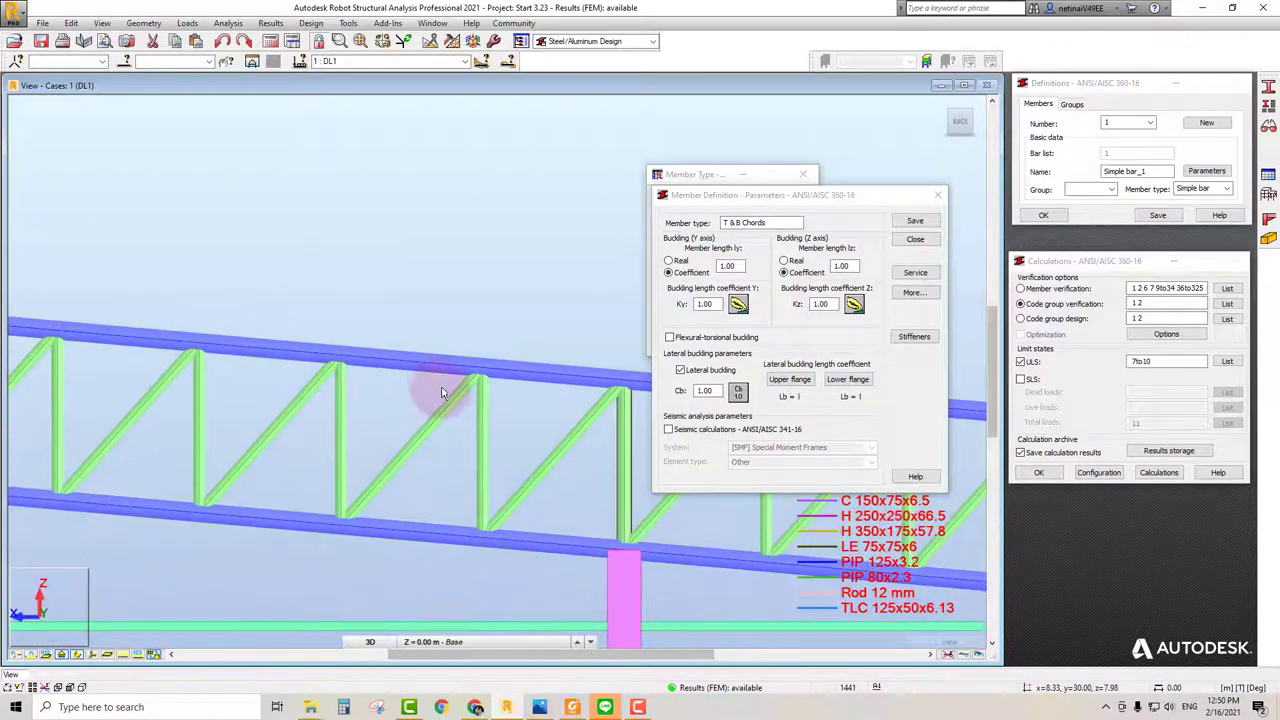
scroll(594, 343, "down", 1)
scroll(514, 286, "down", 2)
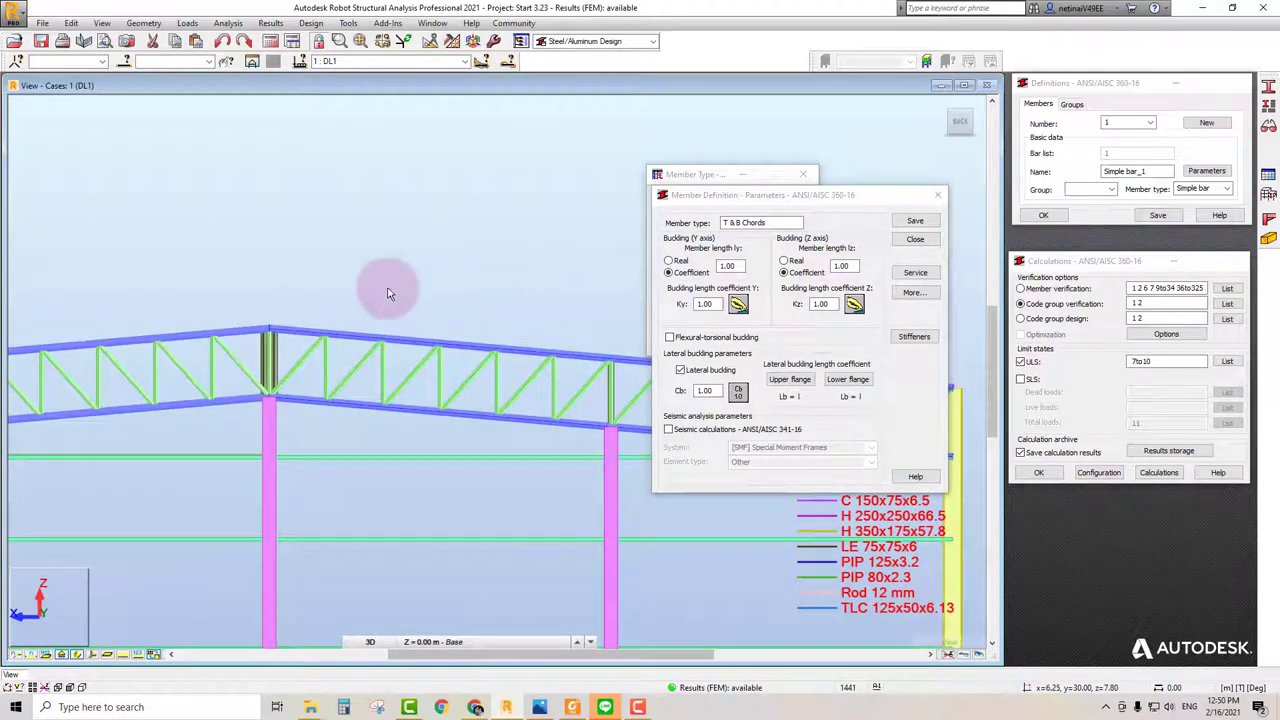
scroll(390, 293, "up", 3)
scroll(260, 340, "up", 1)
scroll(228, 362, "up", 1)
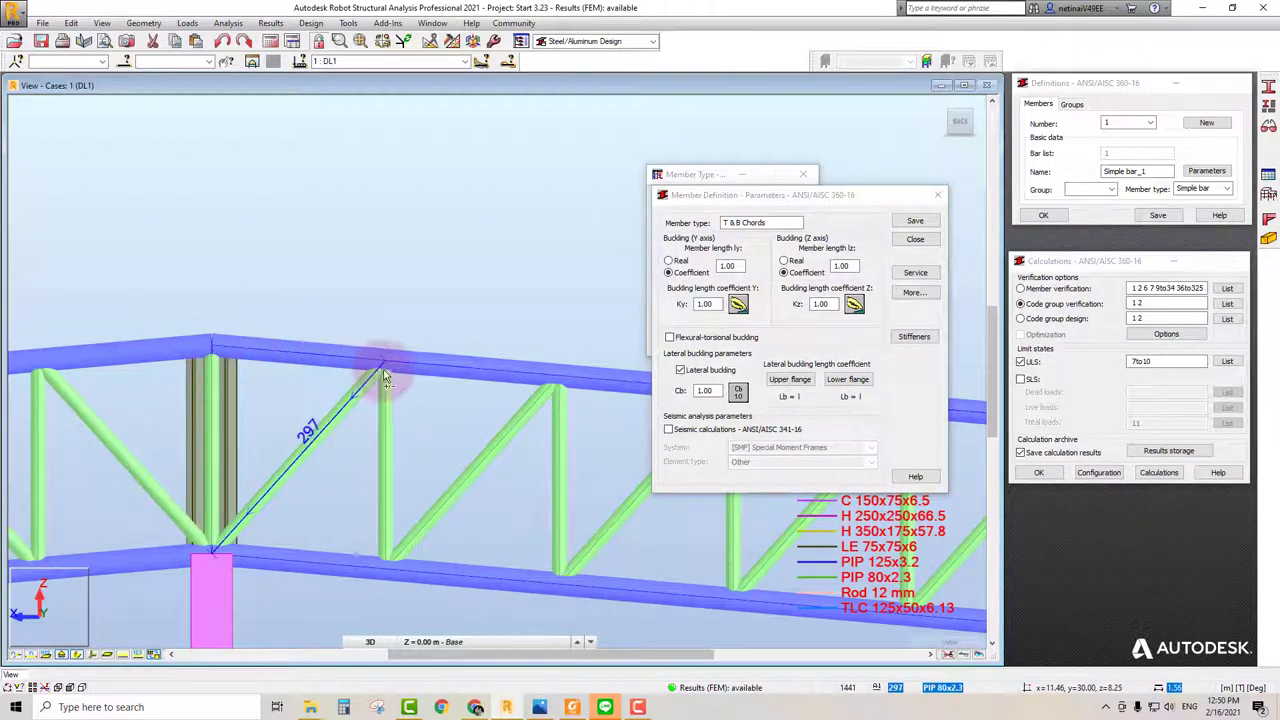
middle_click_drag(388, 378, 355, 297)
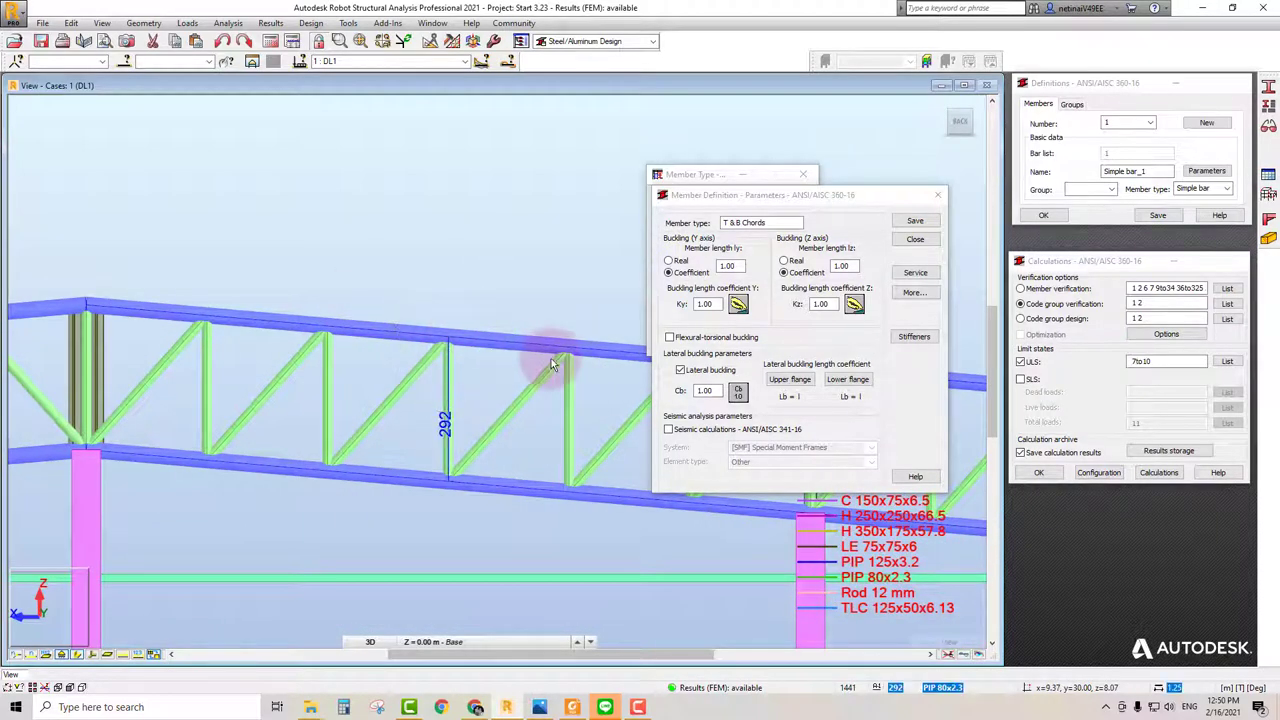
scroll(509, 306, "down", 2)
scroll(509, 306, "down", 2)
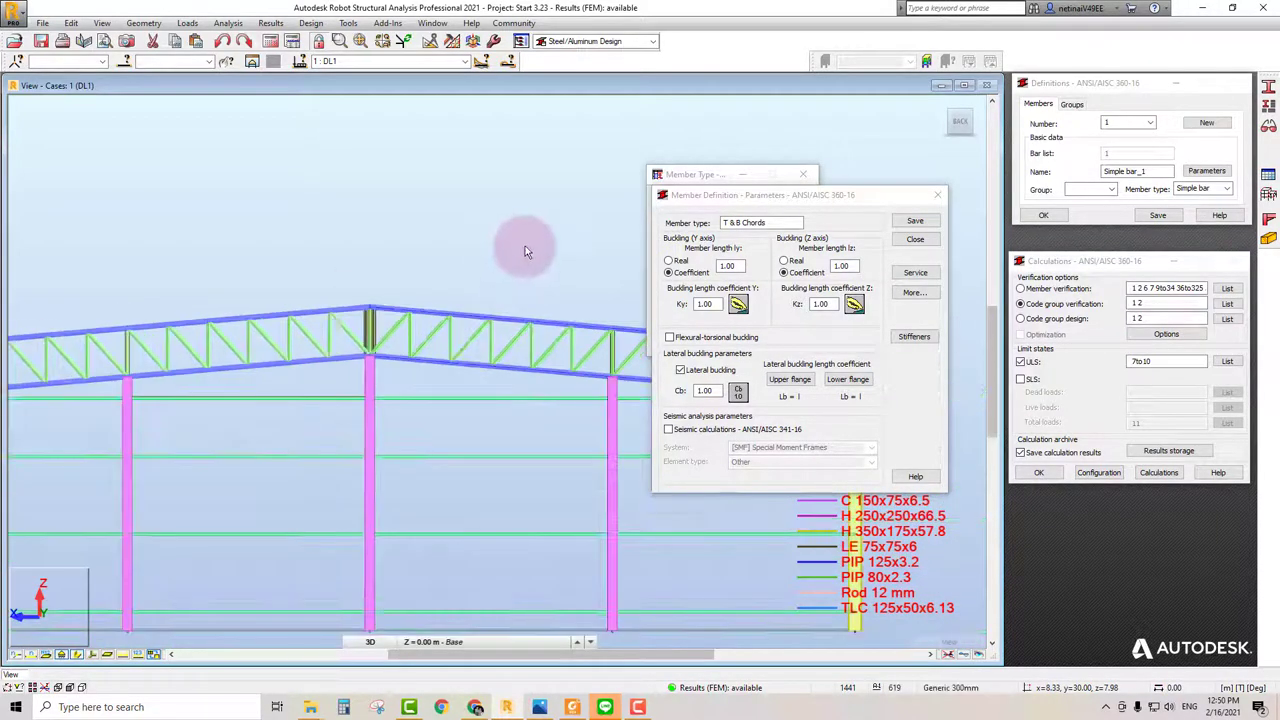
middle_click_drag(560, 221, 523, 262, "shift")
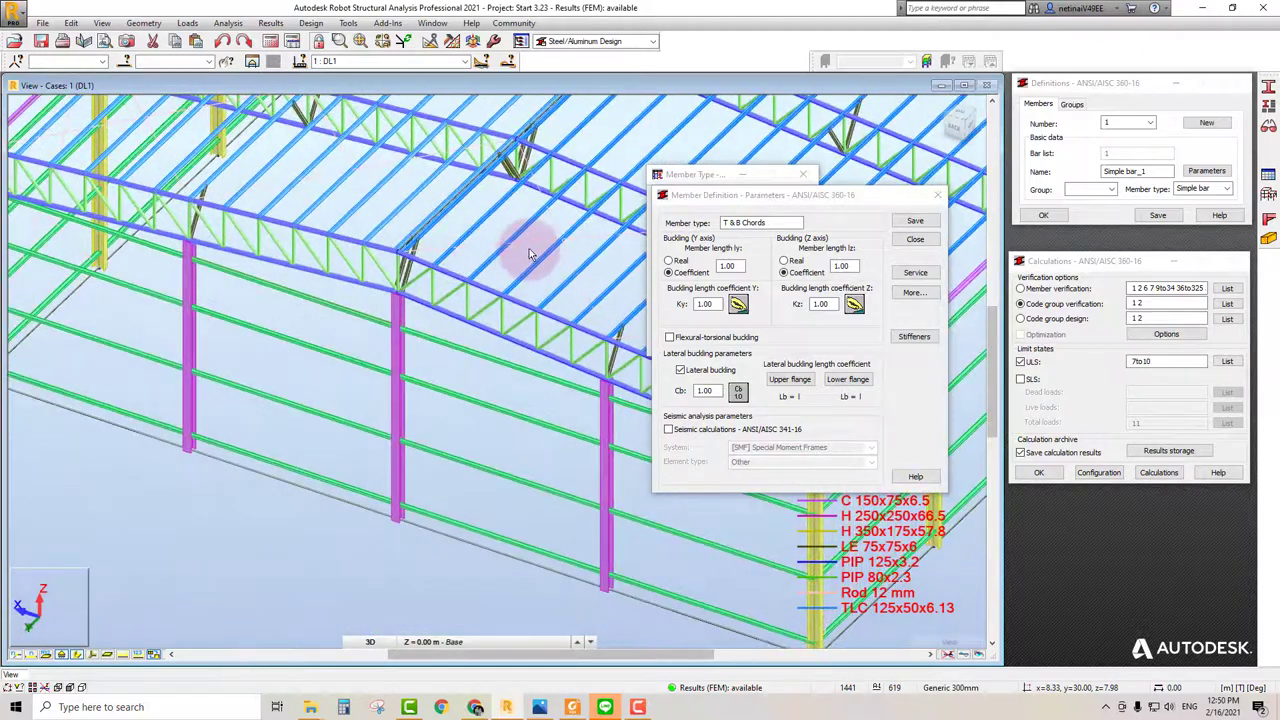
Step: Make Ky Auto using internal bracings at adjoining elements in the buckling plane
left_click(738, 305)
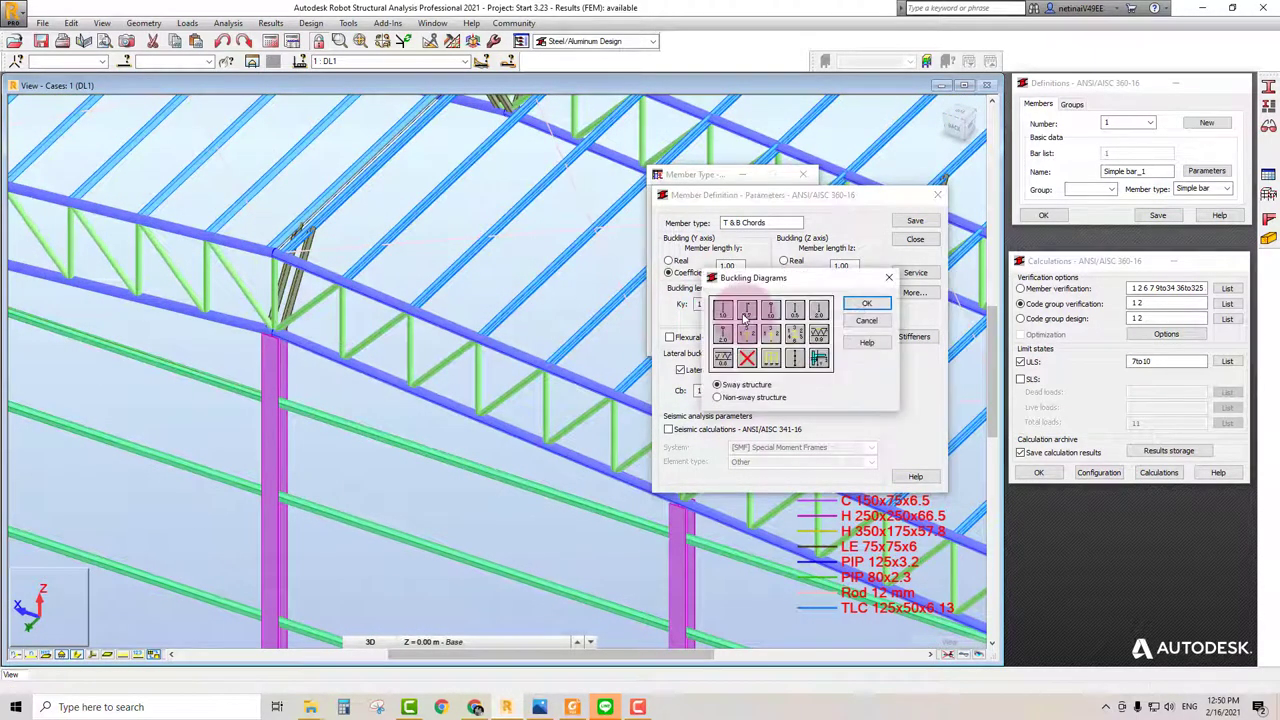
double_click(796, 360)
left_click(436, 466)
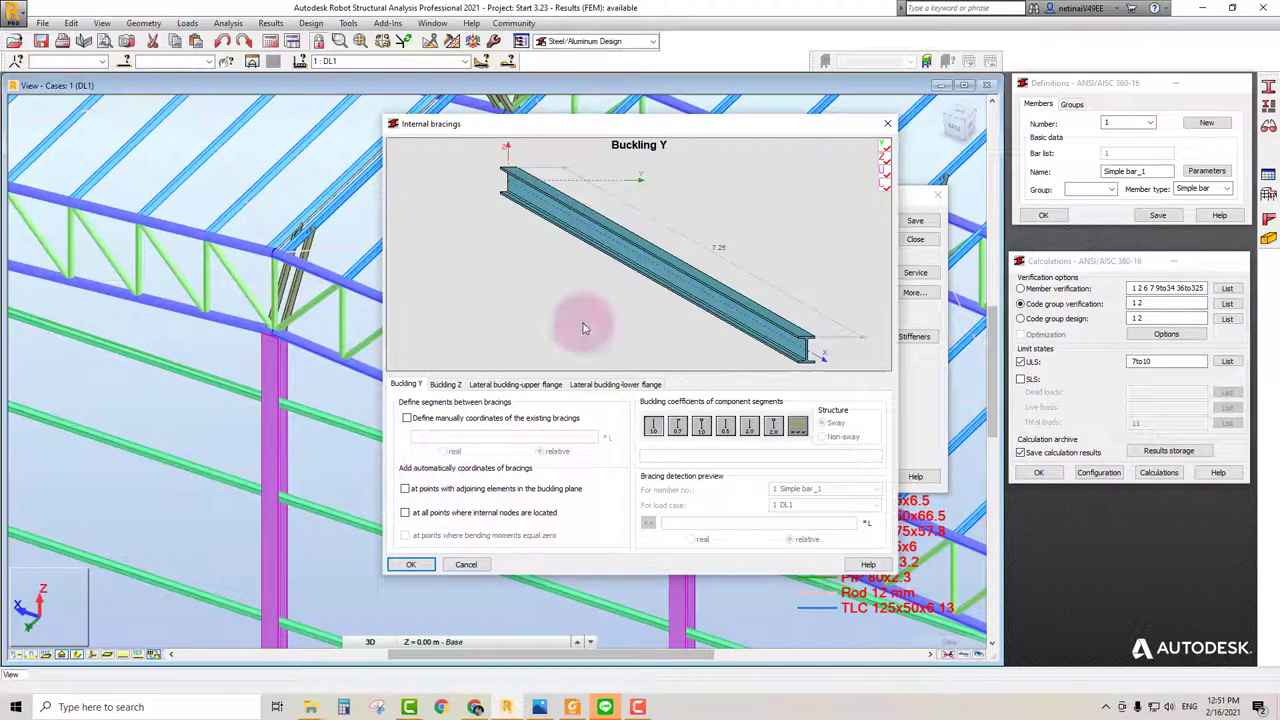
left_click_drag(658, 129, 781, 112)
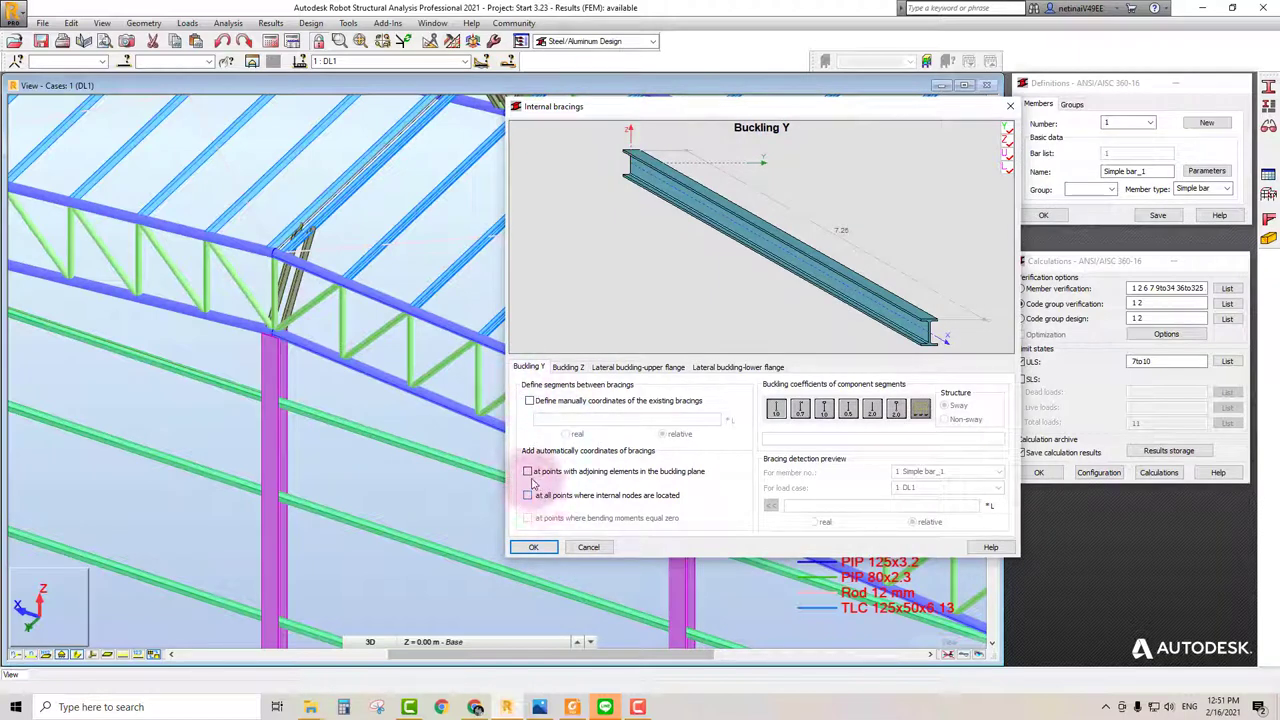
left_click(528, 472)
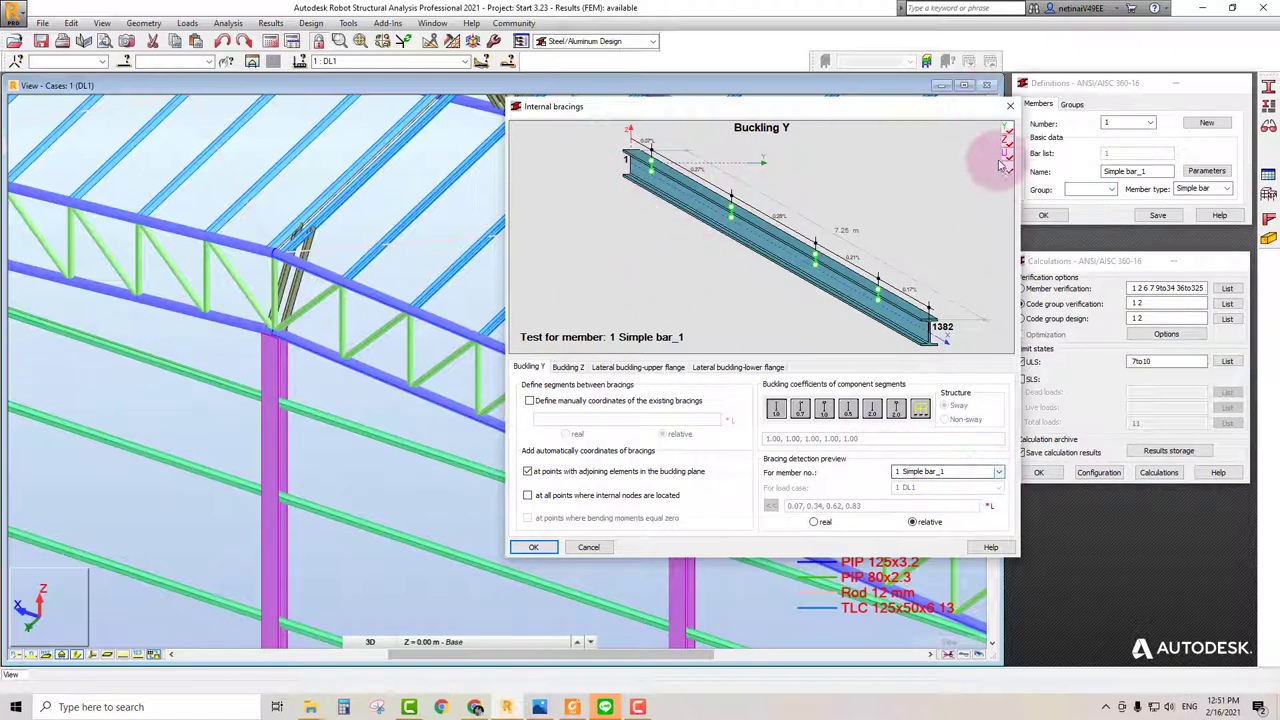
left_click(1012, 107)
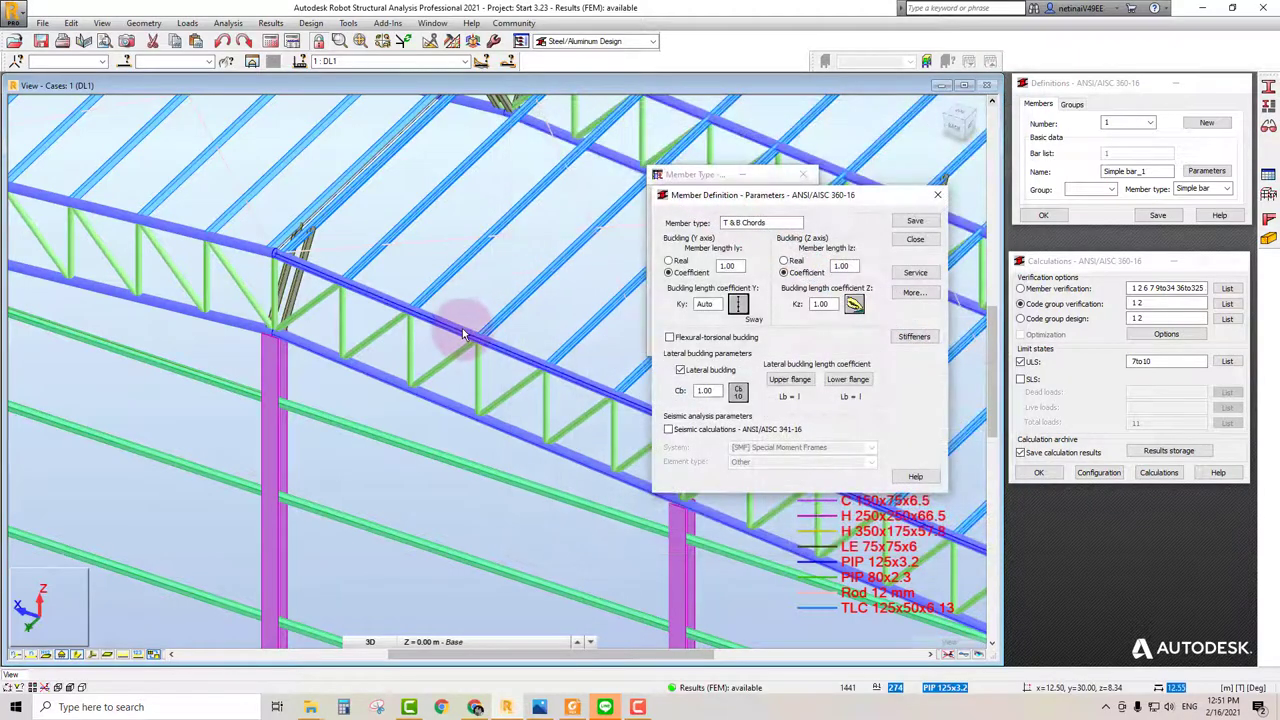
middle_click_drag(462, 328, 365, 338)
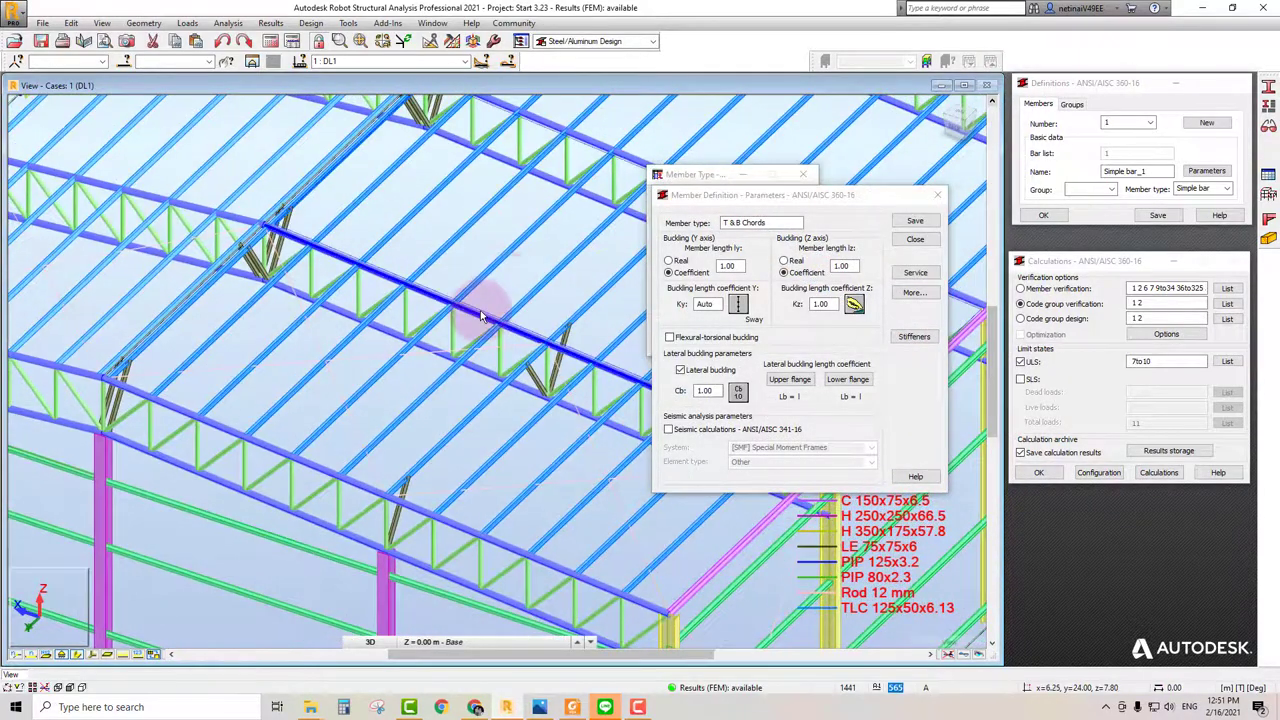
scroll(400, 320, "down", 3)
scroll(330, 345, "down", 2)
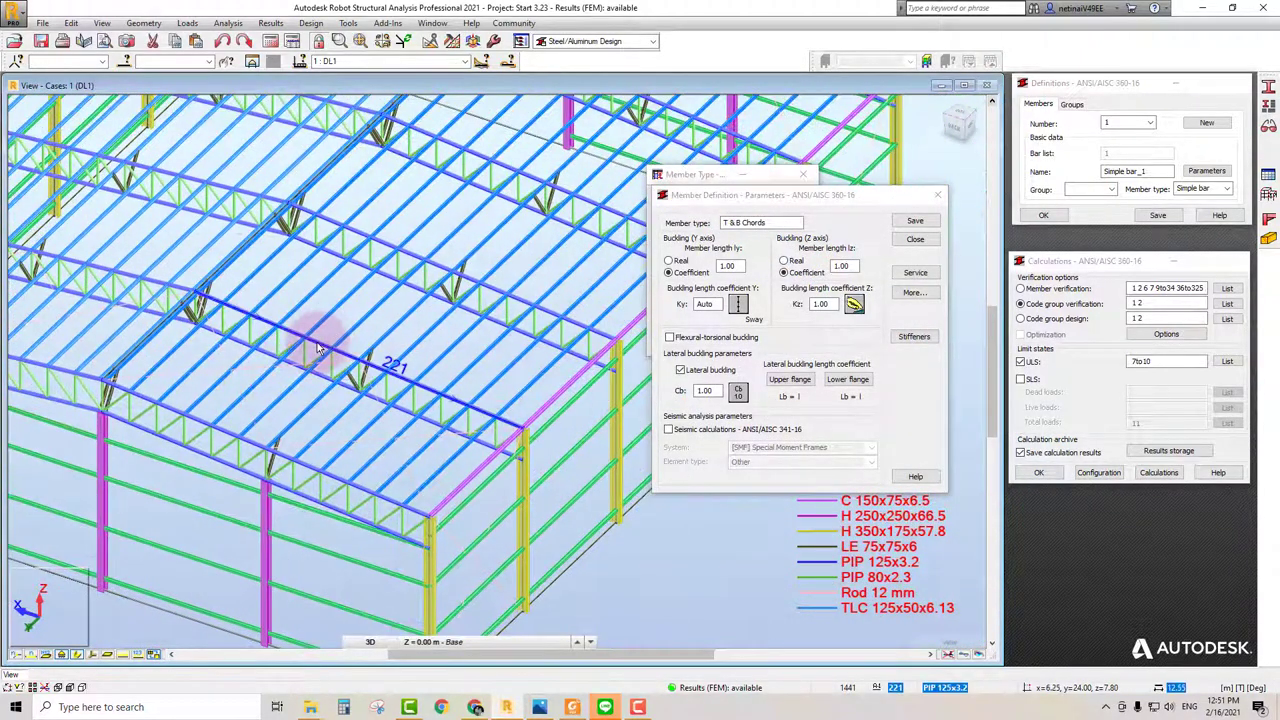
scroll(340, 330, "up", 2)
Step: Reapply Ky internal bracings at adjoining elements and preview the bracing on bar 221
left_click(738, 304)
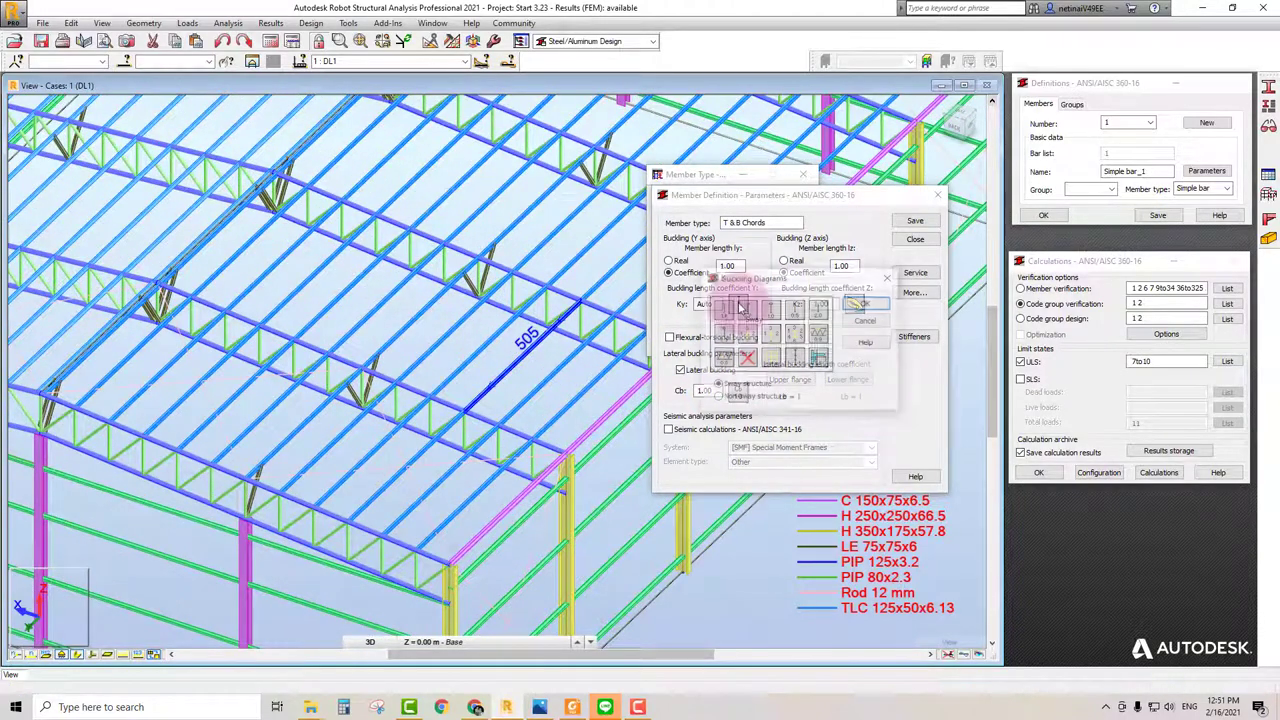
left_click(796, 360)
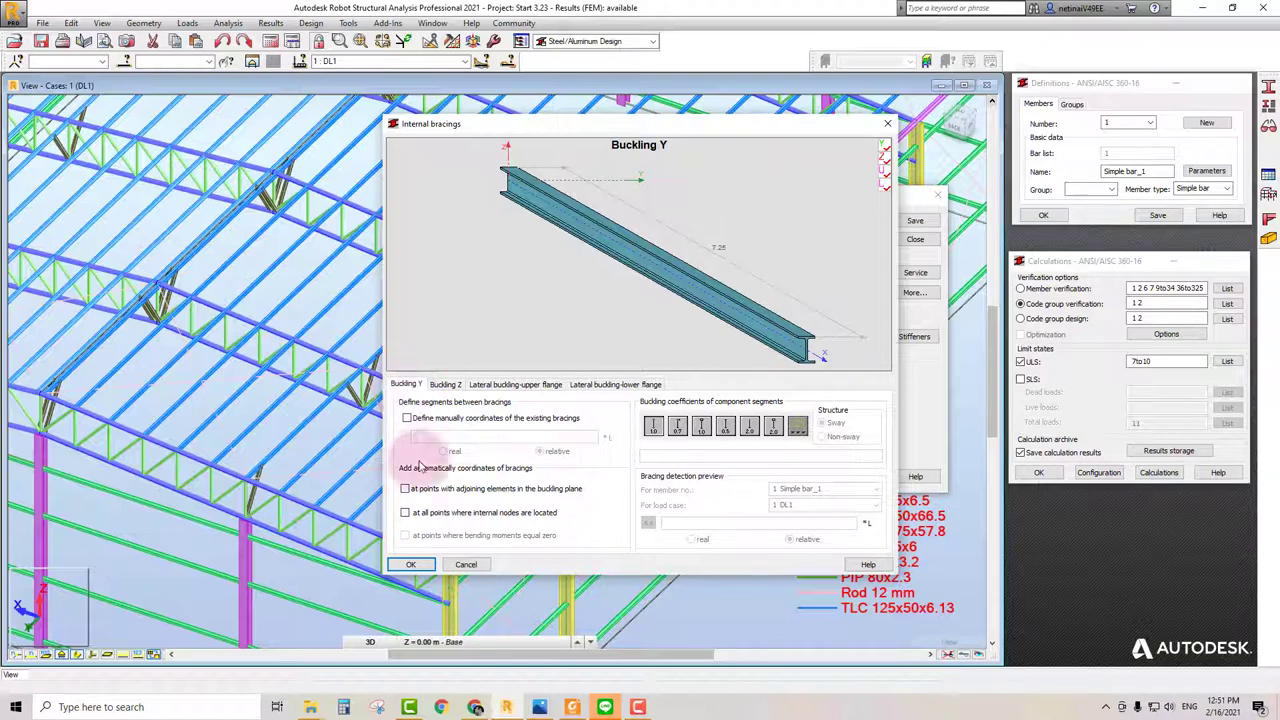
left_click(405, 489)
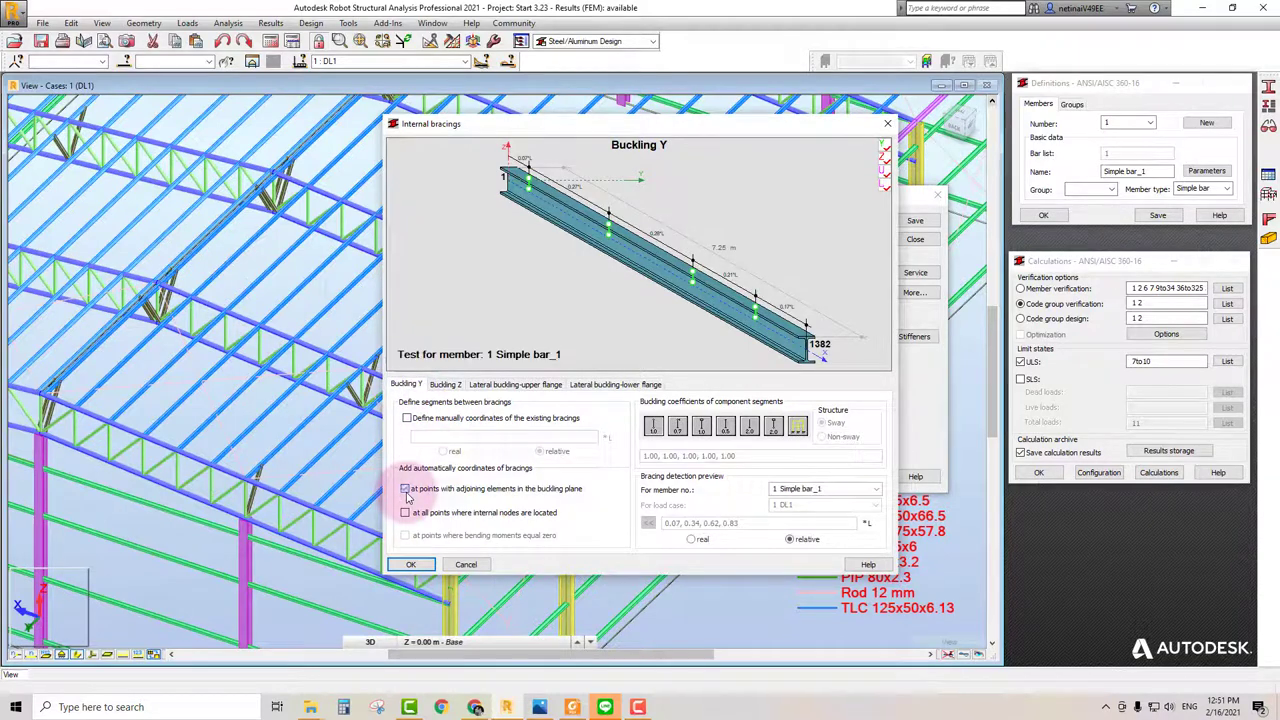
left_click(875, 489)
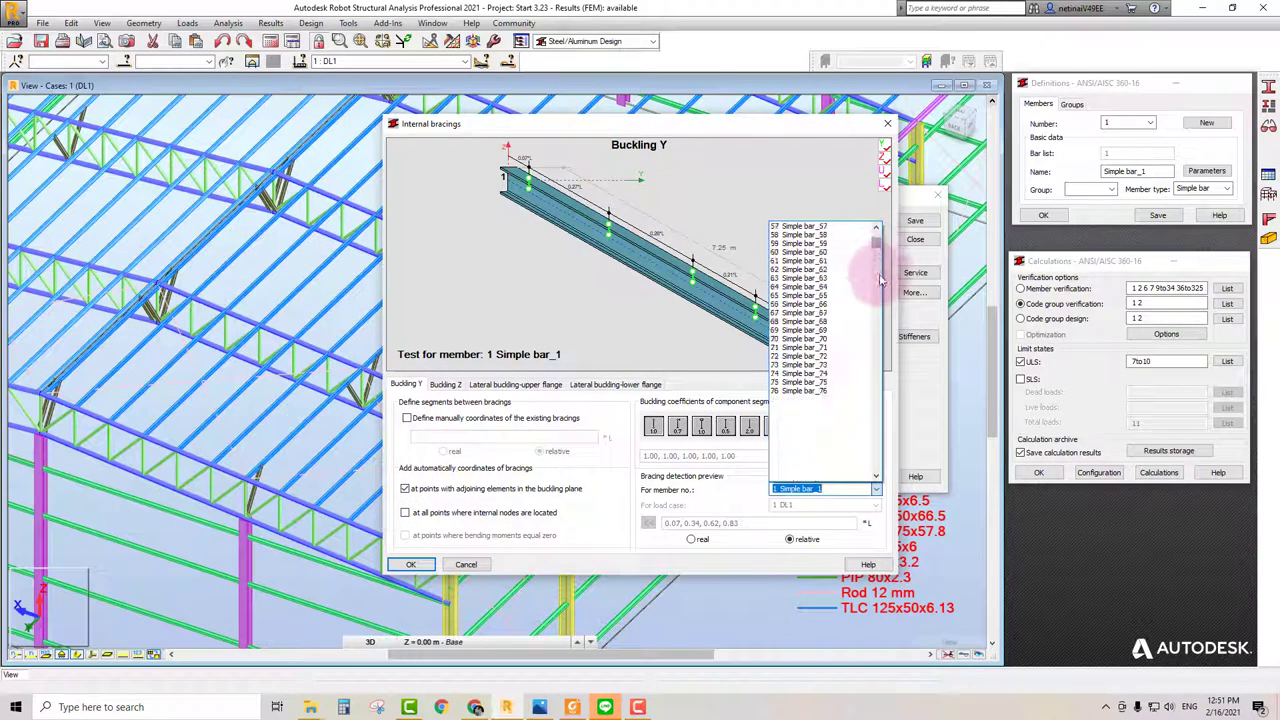
left_click_drag(872, 268, 876, 320)
scroll(820, 400, "up", 10)
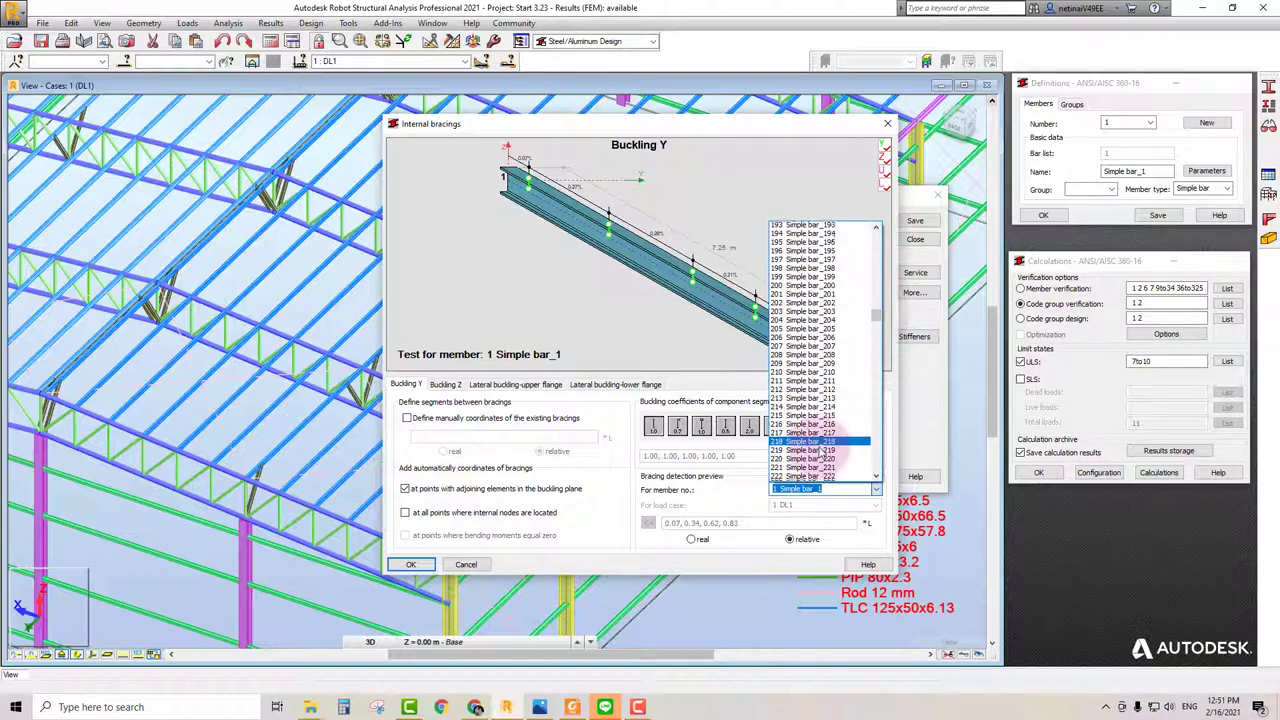
left_click(810, 457)
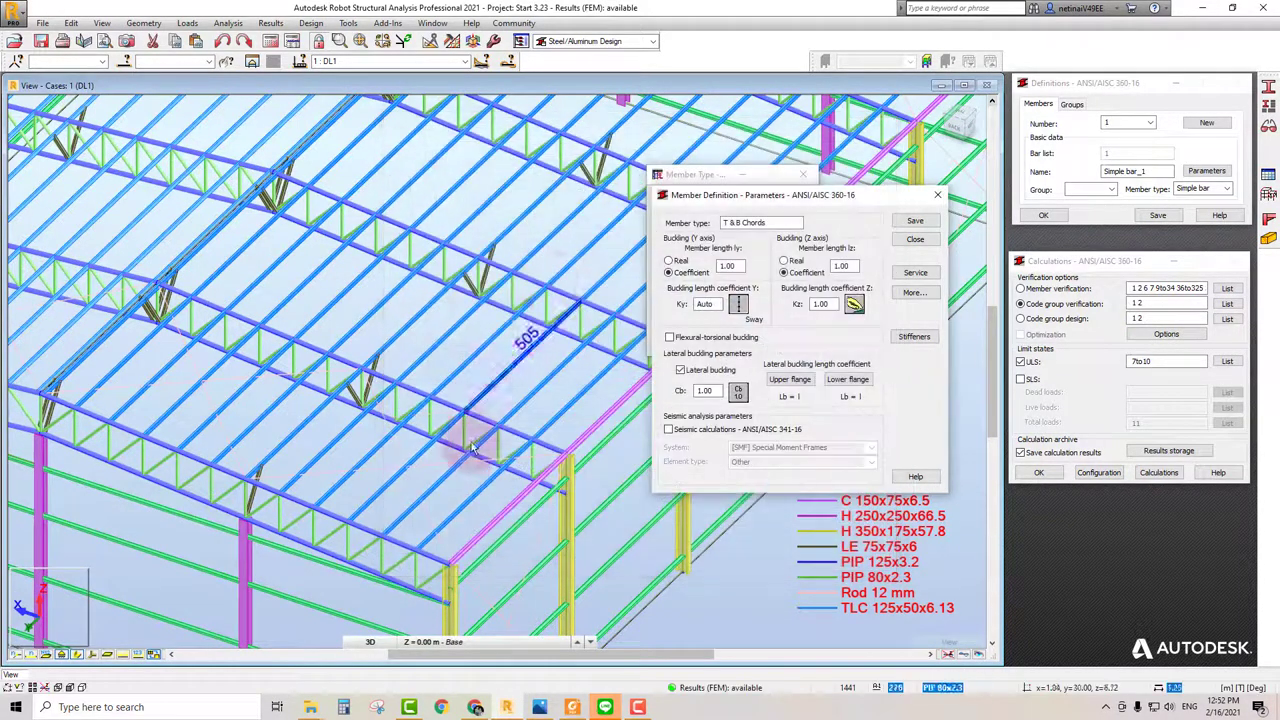
left_click(414, 564)
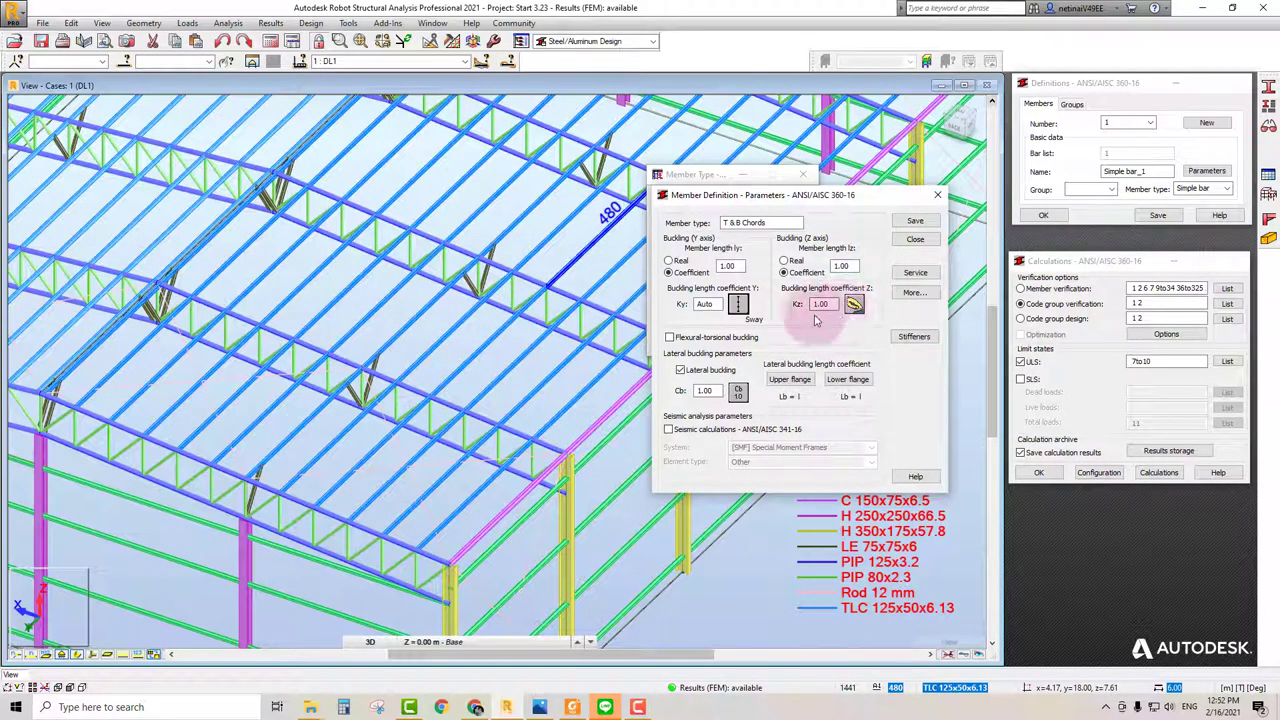
scroll(511, 358, "down", 3)
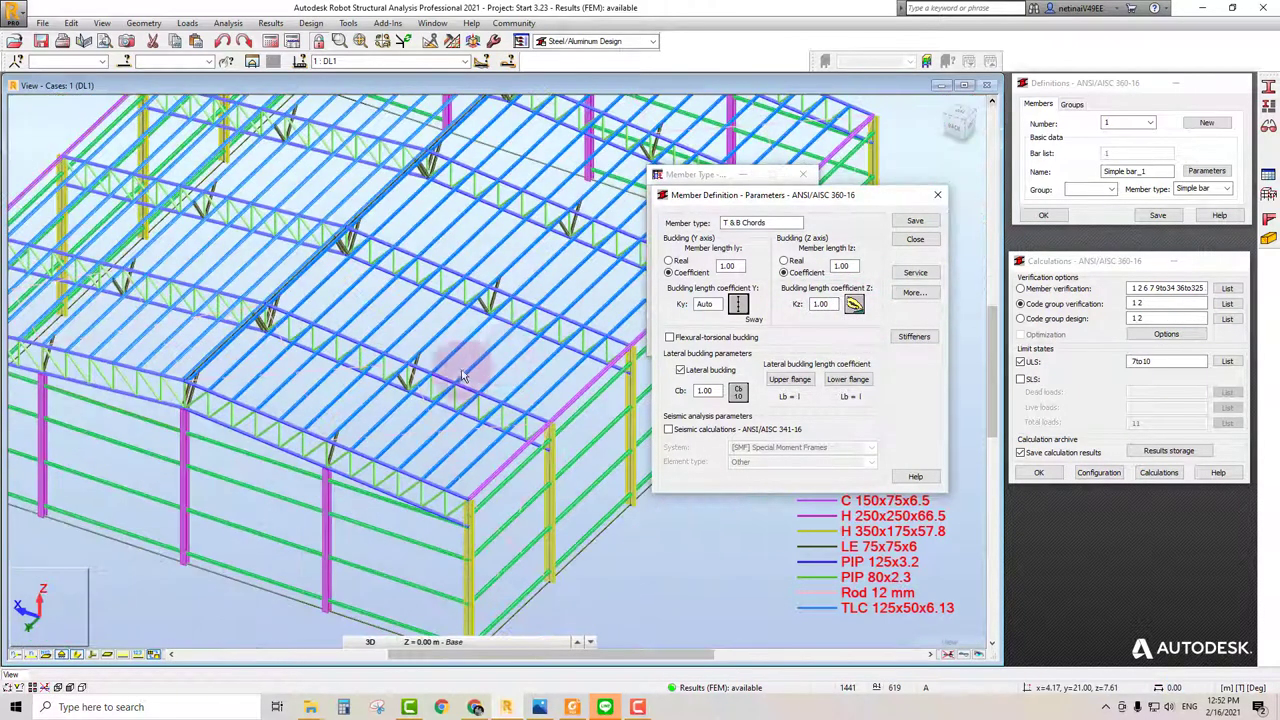
scroll(475, 325, "up", 3)
left_click(475, 325)
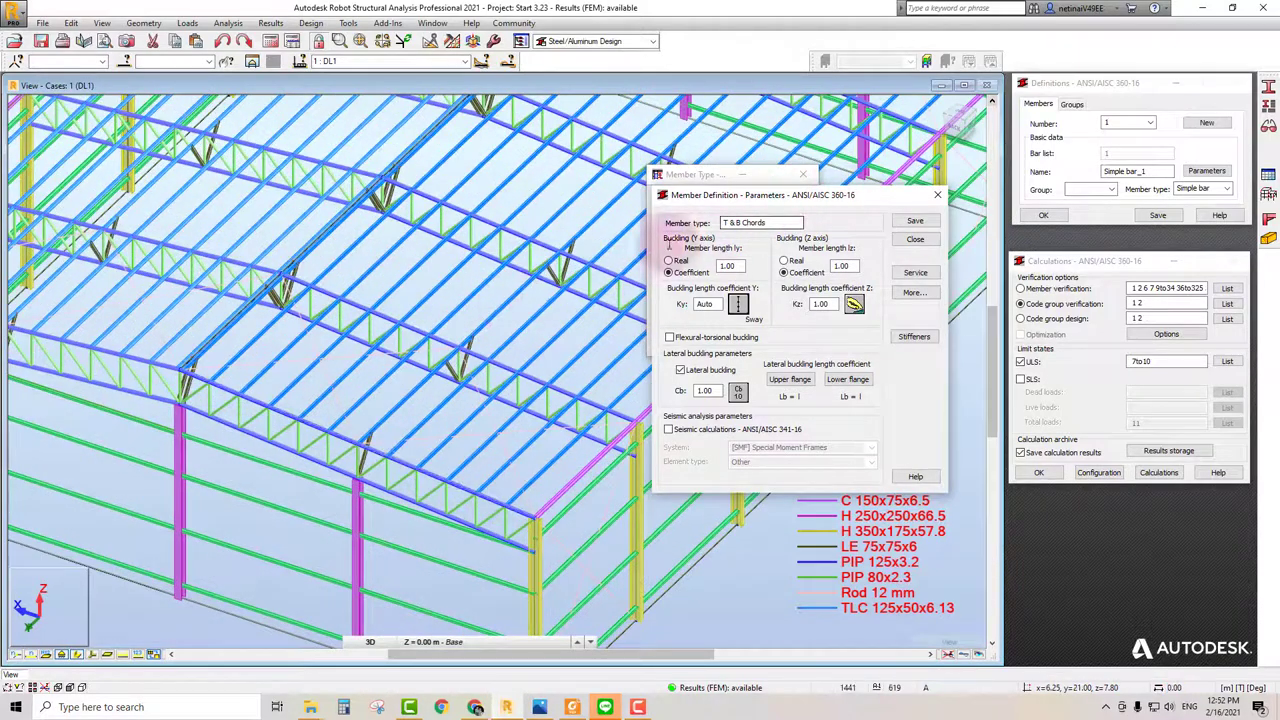
scroll(416, 406, "up", 2)
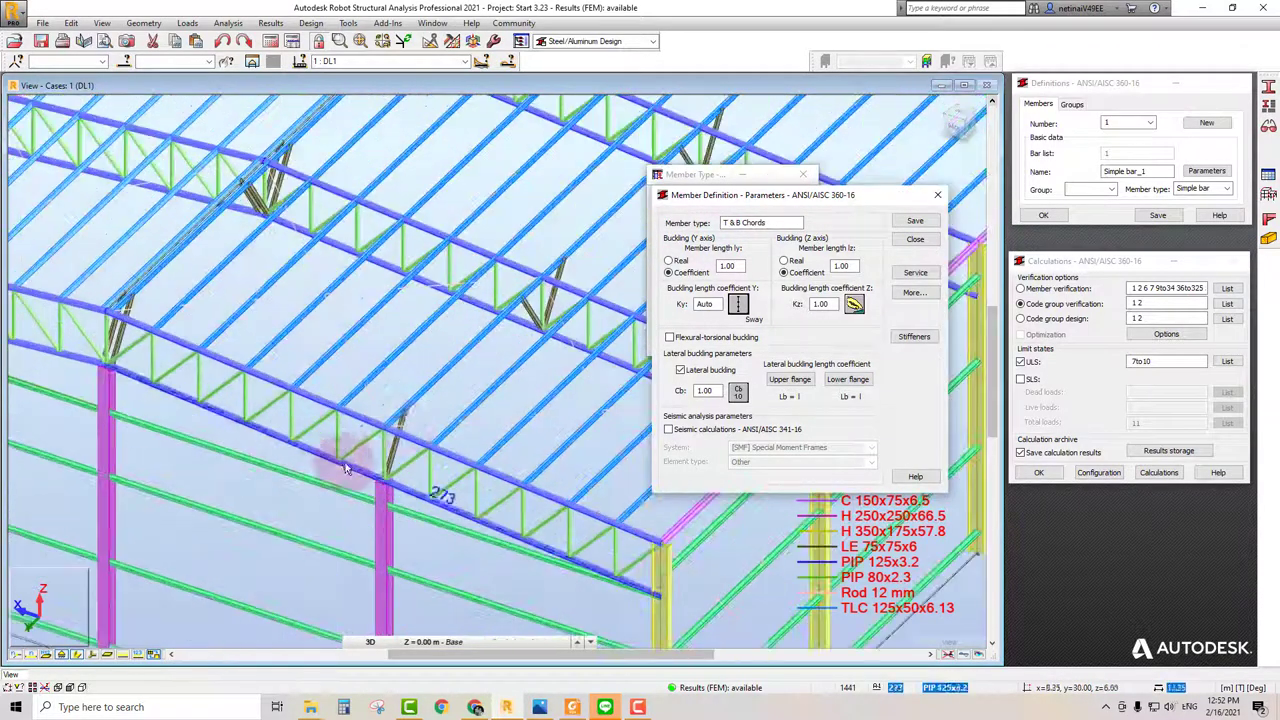
scroll(413, 405, "up", 2)
scroll(413, 405, "up", 1)
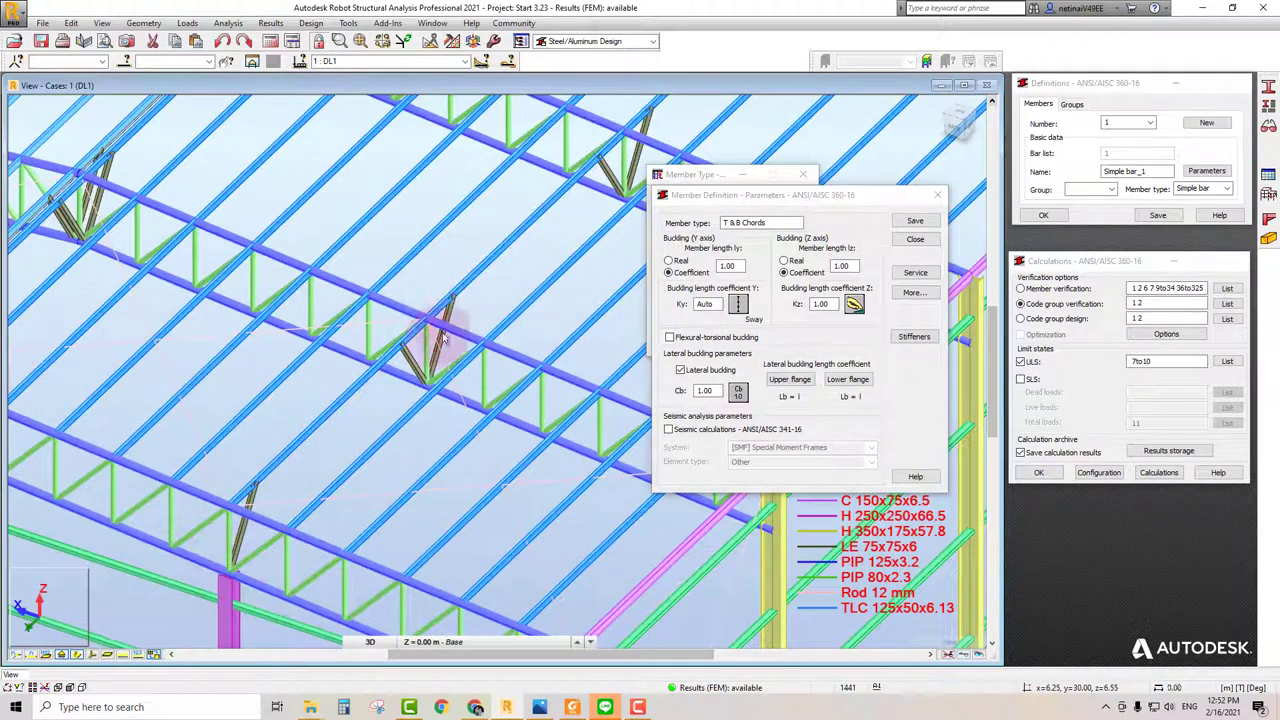
mouse_move(843, 120)
middle_mouse_down()
mouse_move(443, 337)
mouse_move(278, 485)
middle_mouse_up()
scroll(332, 407, "up", 1)
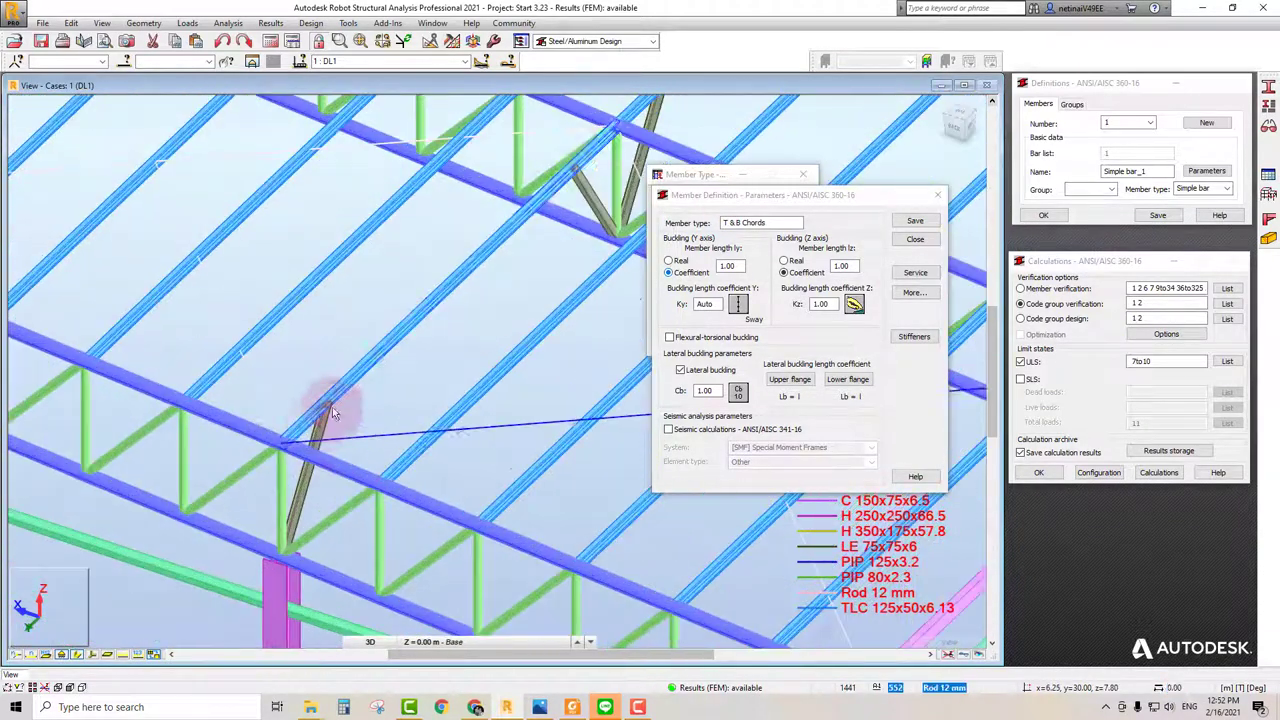
scroll(348, 405, "up", 1)
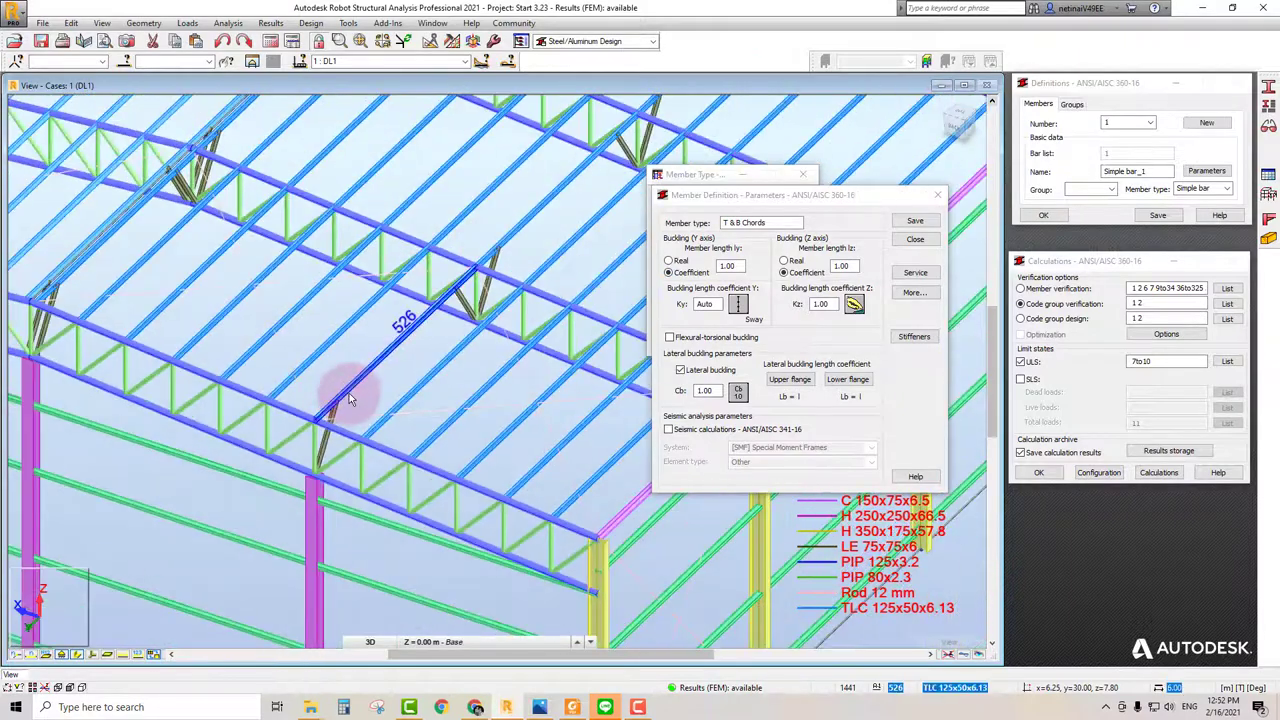
middle_click_drag(349, 400, 412, 383)
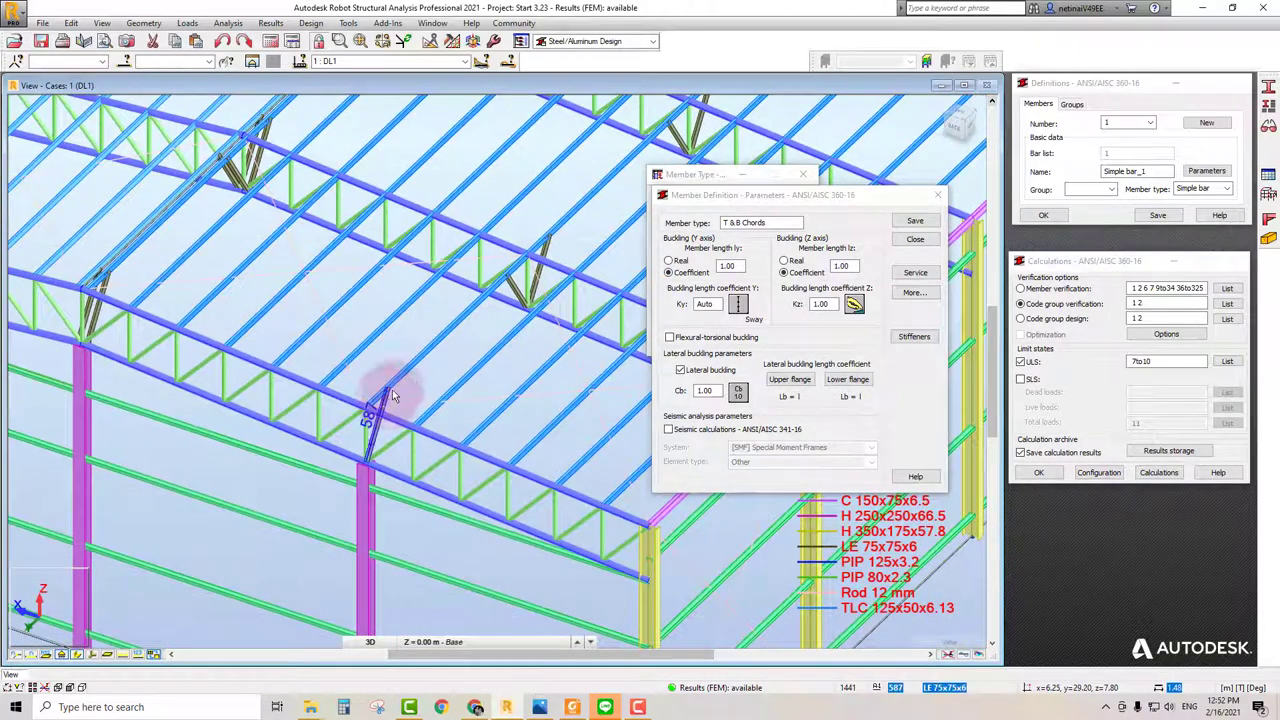
scroll(400, 400, "up", 1)
scroll(420, 360, "up", 1)
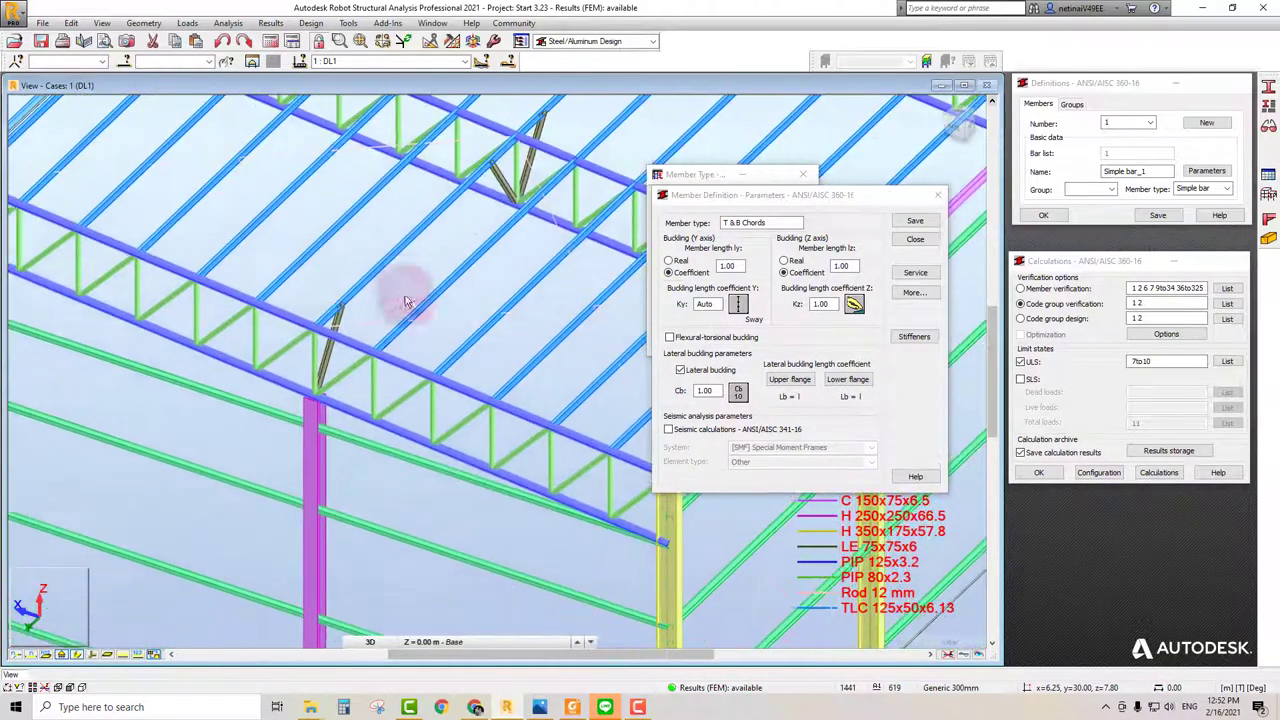
scroll(313, 412, "down", 3)
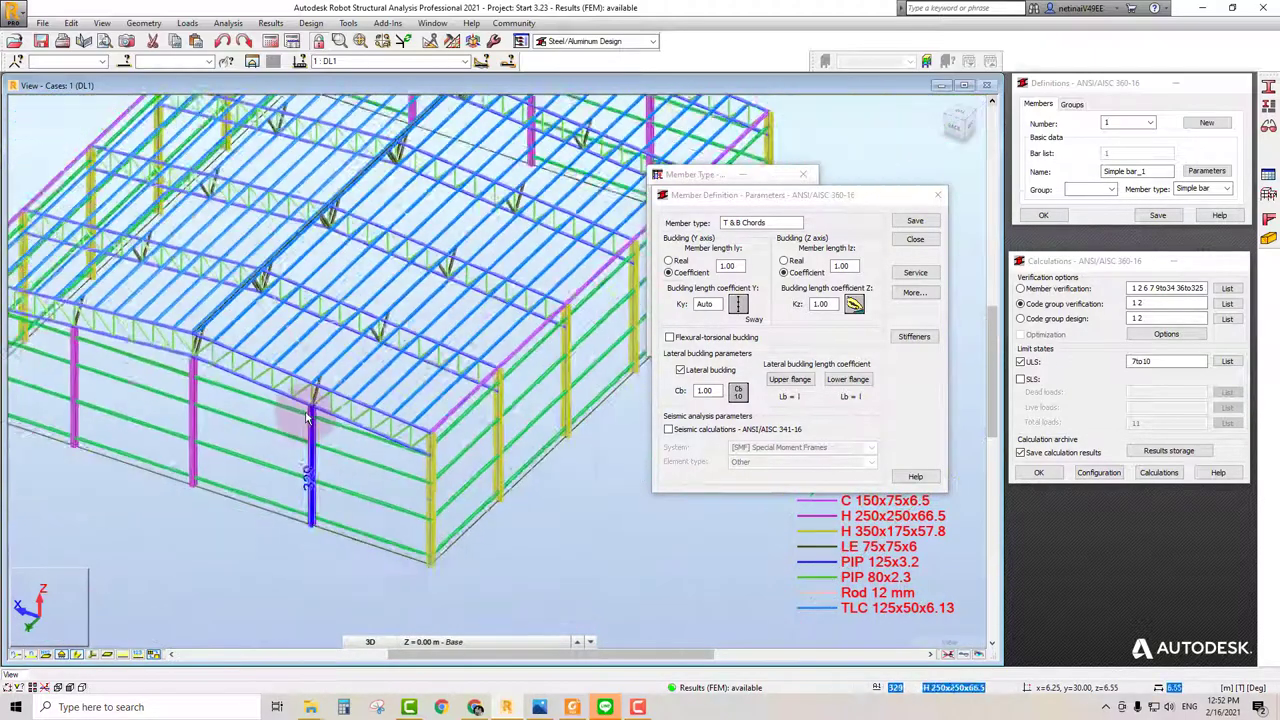
scroll(330, 400, "down", 1)
scroll(371, 380, "up", 4)
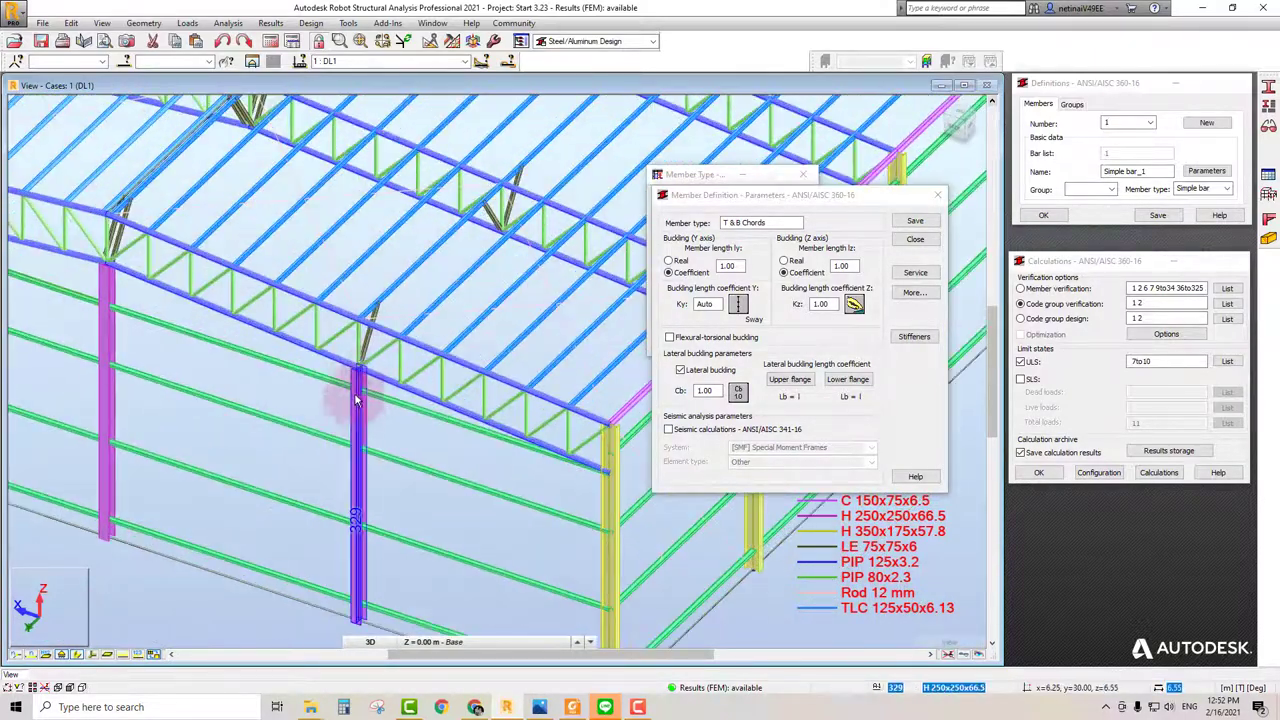
scroll(359, 378, "up", 2)
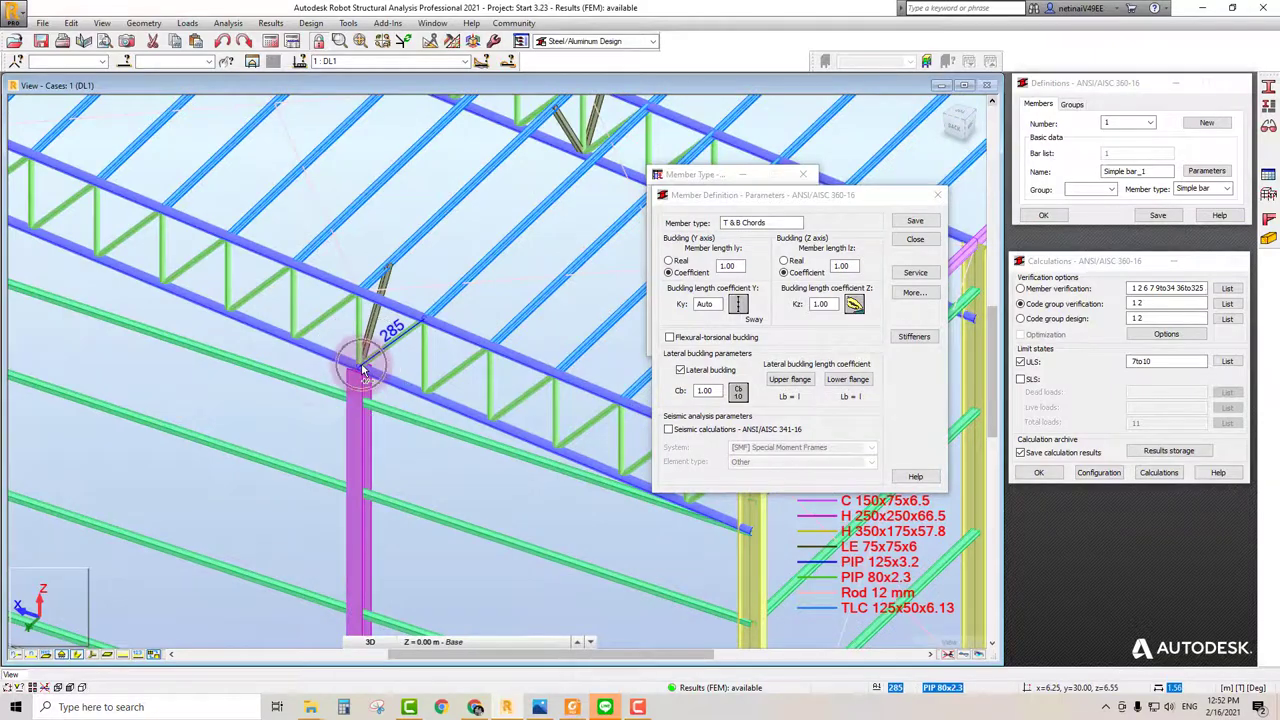
scroll(330, 400, "down", 2)
scroll(320, 420, "down", 2)
scroll(392, 385, "up", 1)
scroll(390, 385, "down", 1)
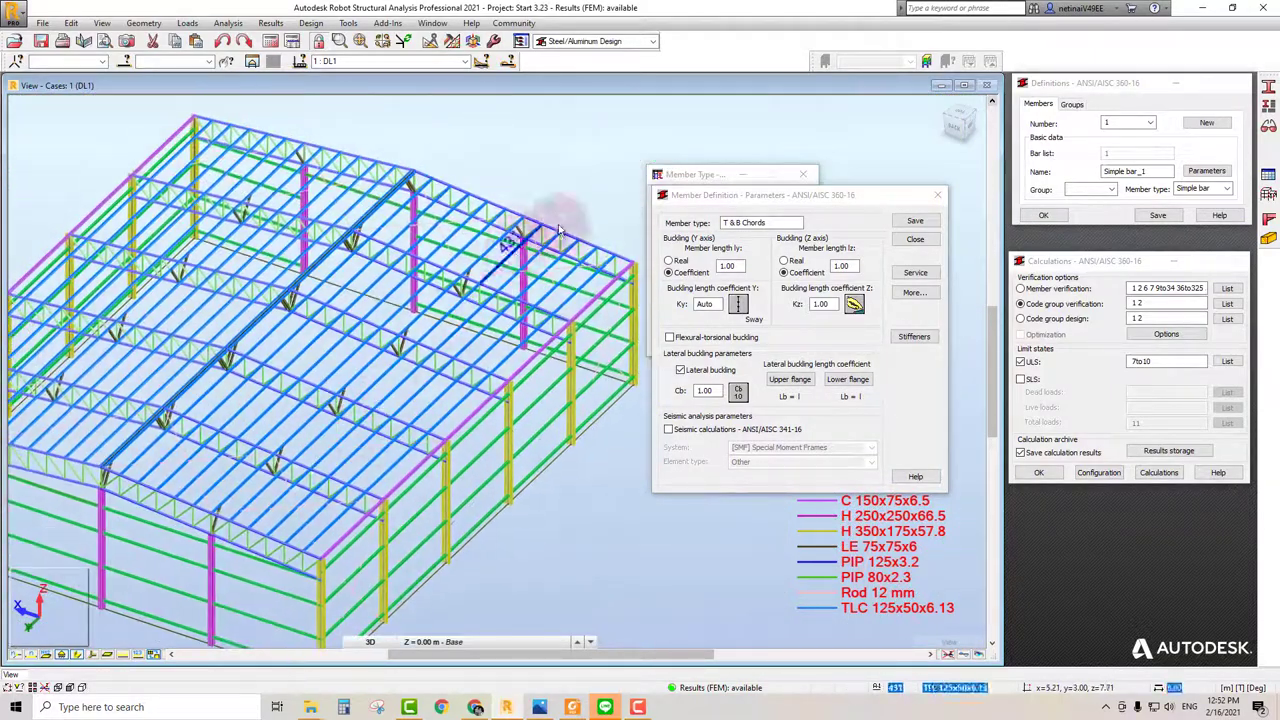
left_click(960, 113)
scroll(257, 449, "down", 2)
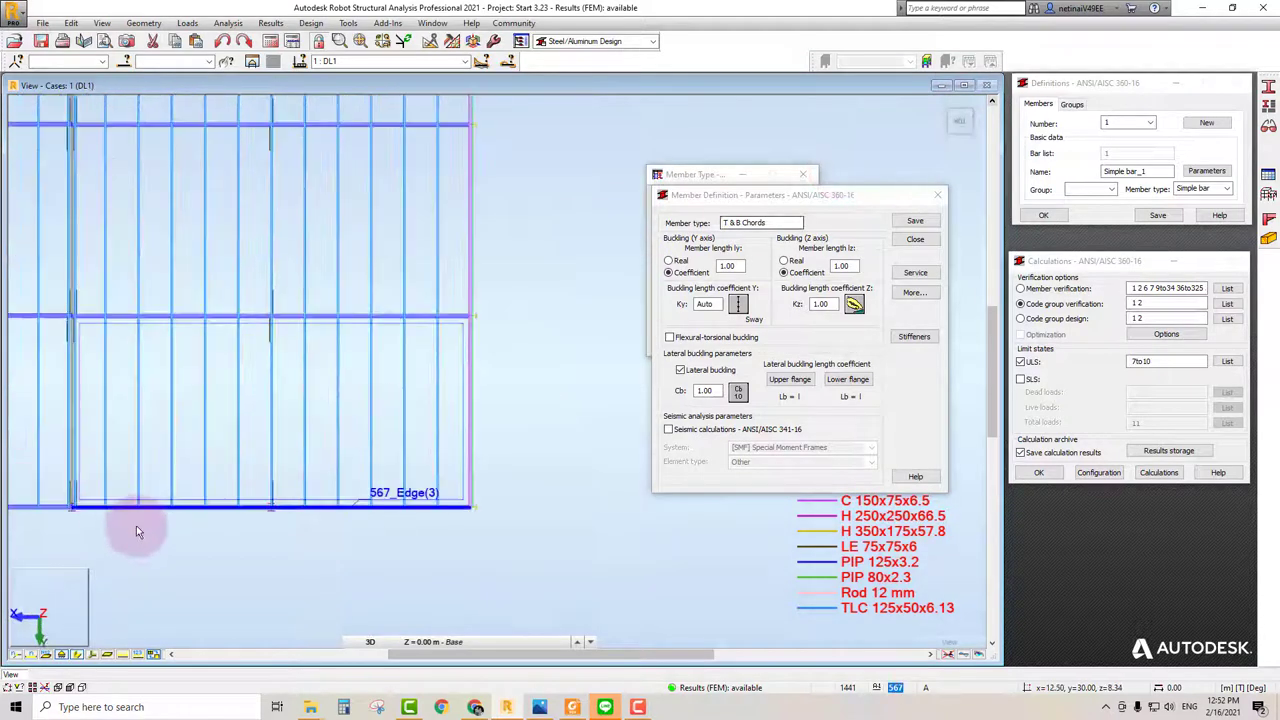
middle_click_drag(240, 580, 158, 542)
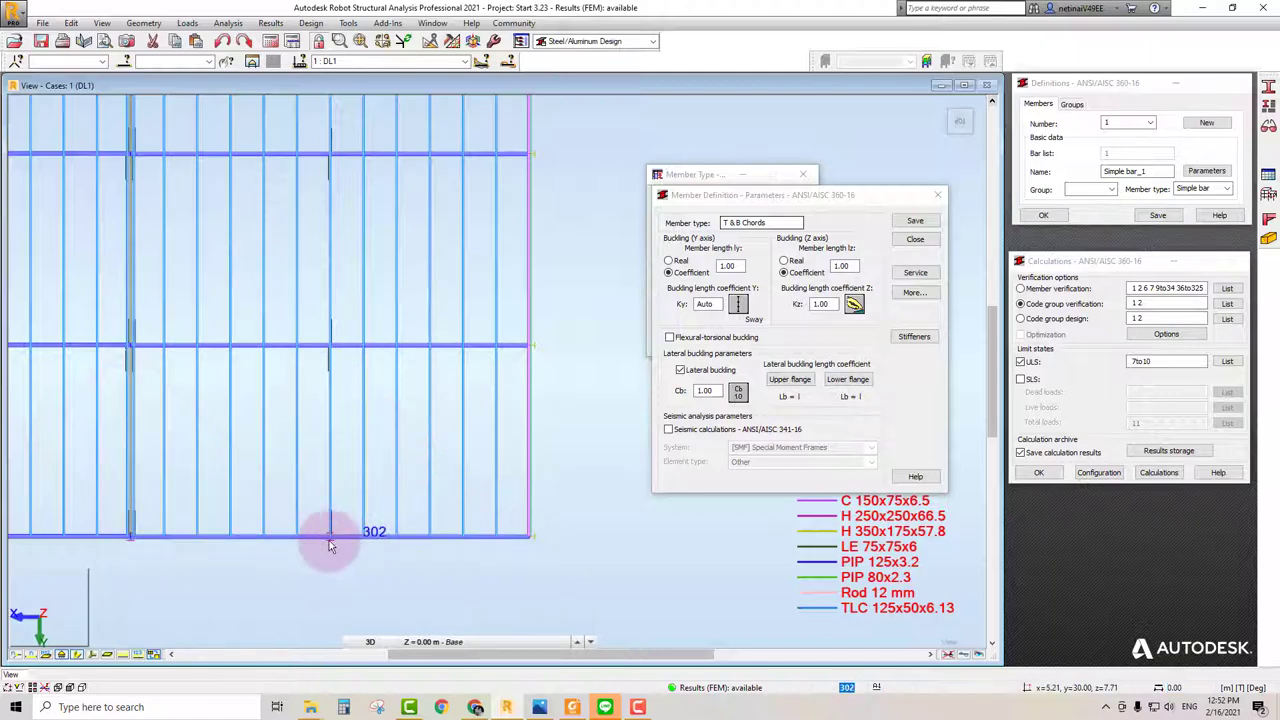
scroll(330, 565, "down", 2)
scroll(329, 295, "down", 2)
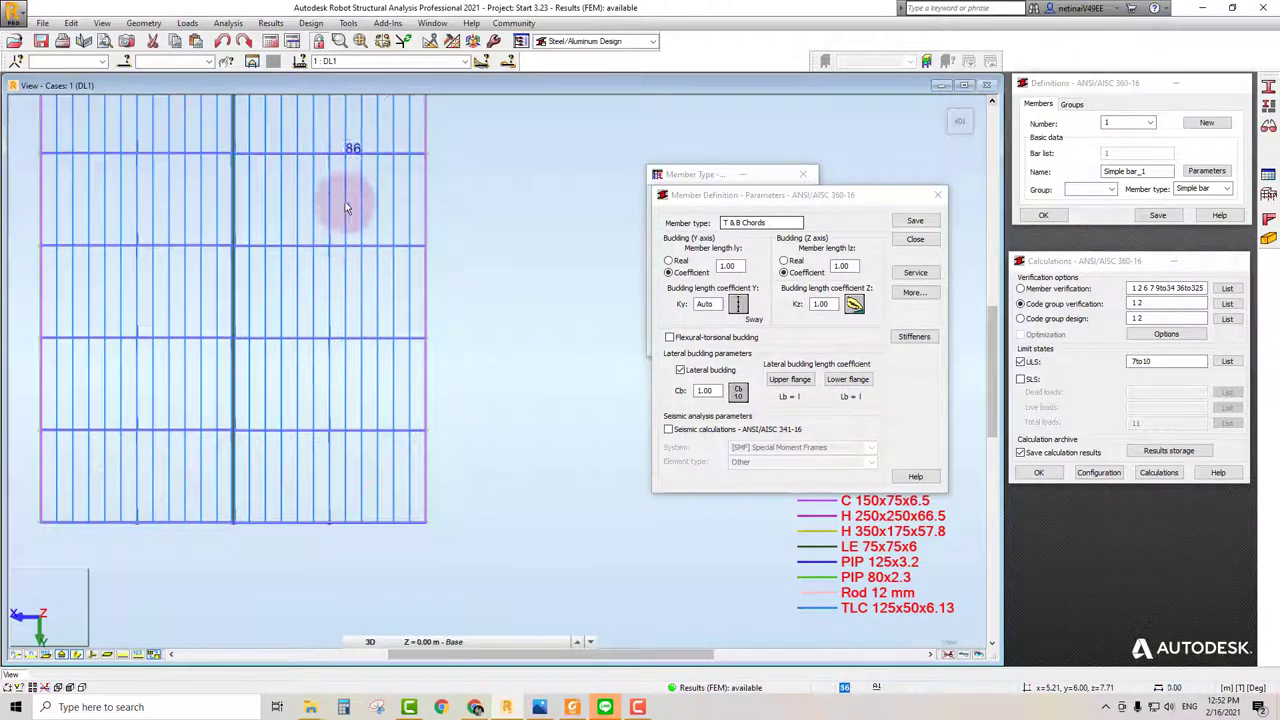
scroll(344, 181, "down", 2)
mouse_move(549, 437)
middle_mouse_down("shift")
mouse_move(505, 481)
mouse_move(400, 515)
middle_mouse_up("shift")
scroll(394, 519, "up", 2)
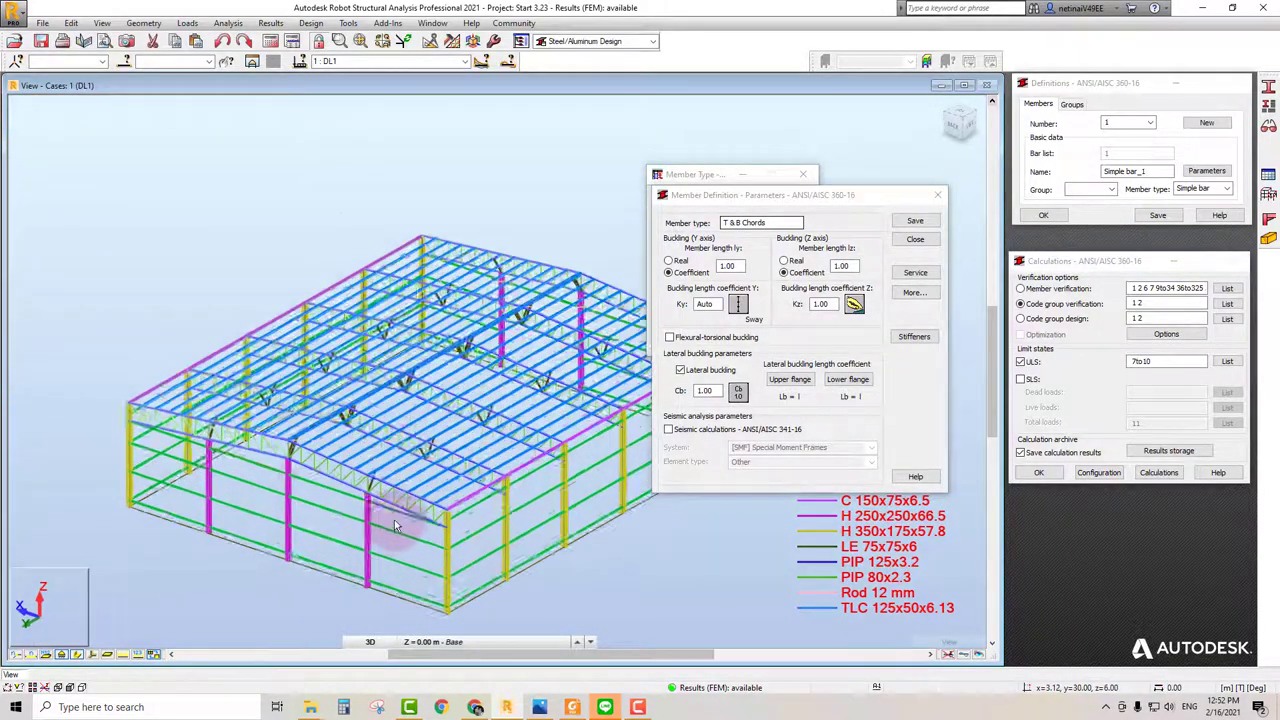
scroll(384, 522, "up", 3)
scroll(370, 455, "up", 2)
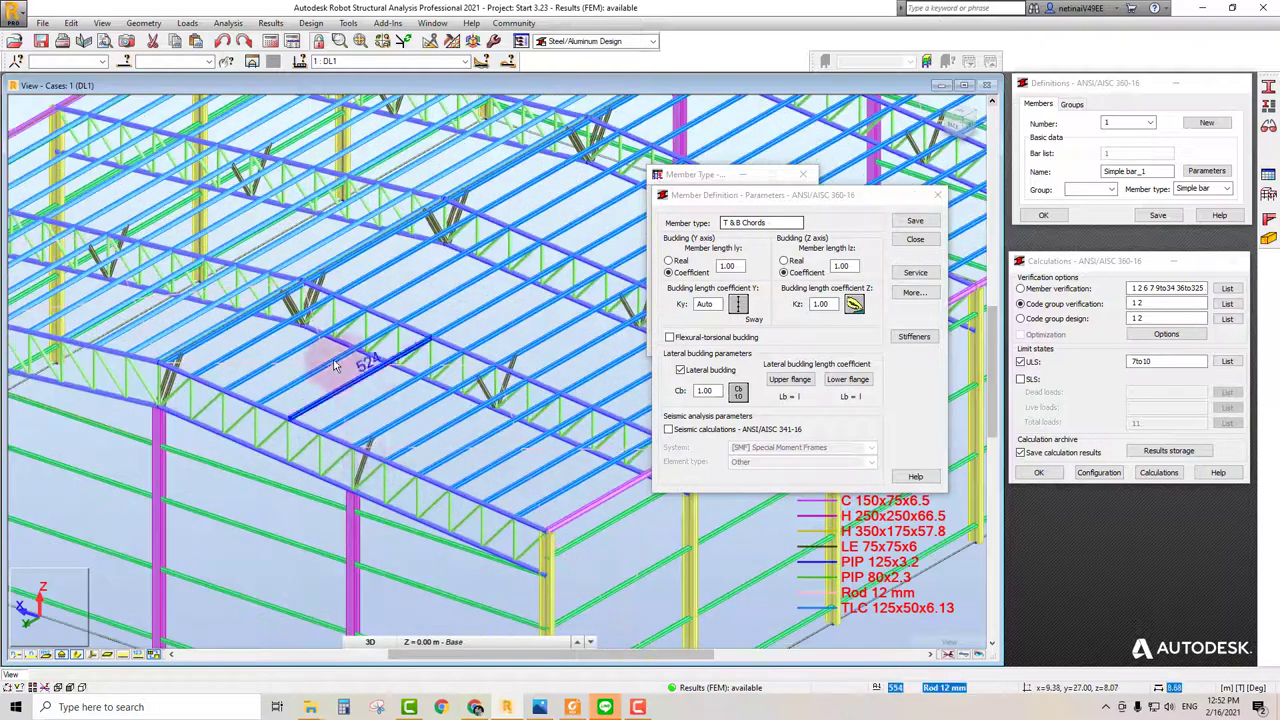
scroll(303, 368, "up", 2)
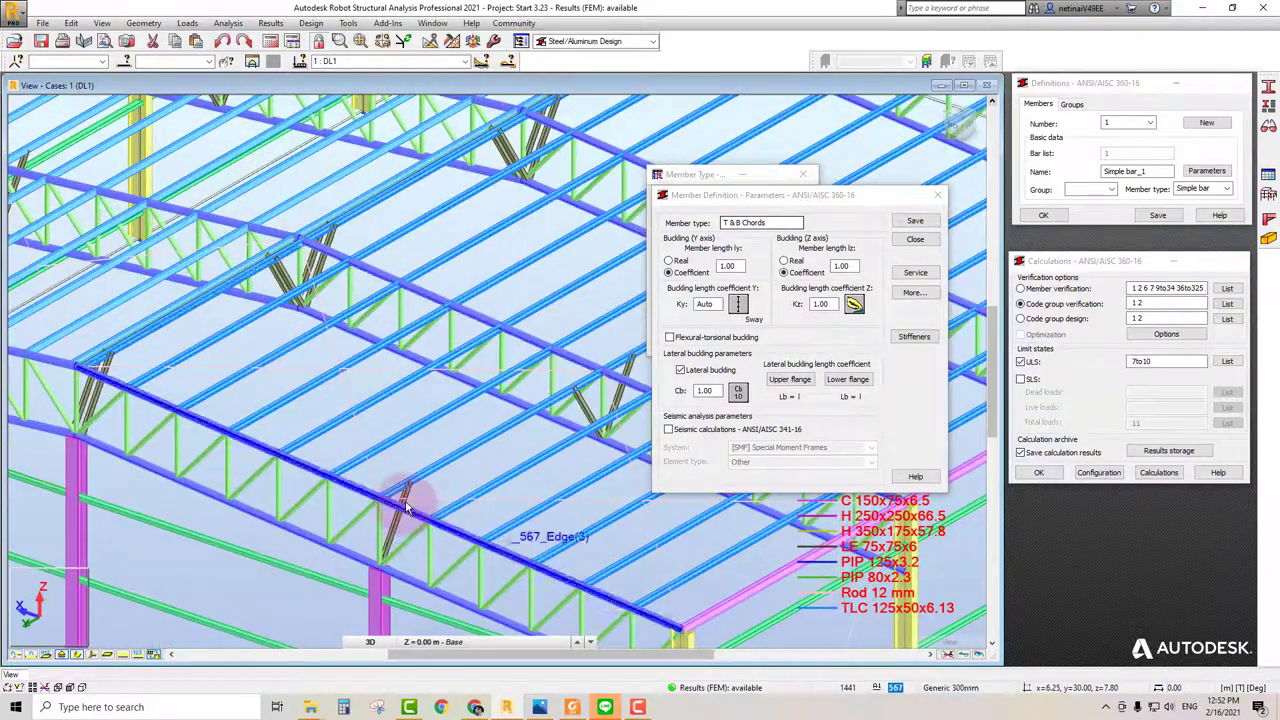
scroll(403, 502, "down", 1)
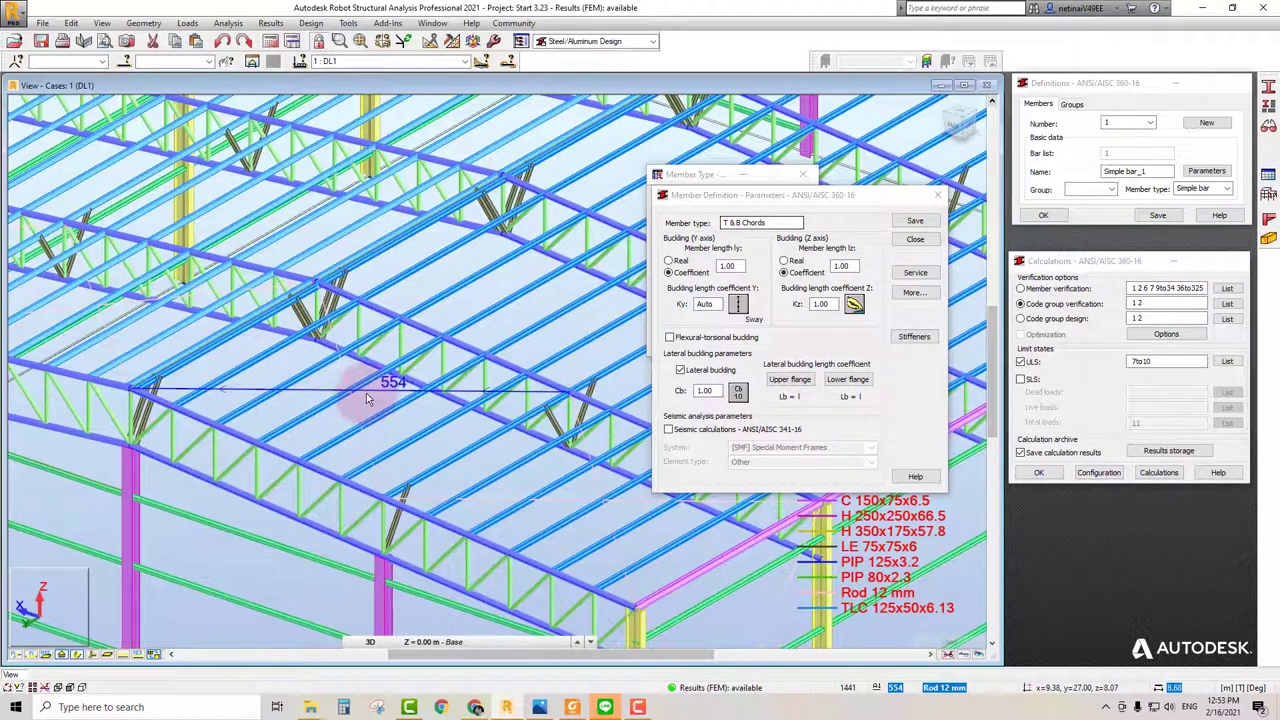
middle_click_drag(366, 393, 768, 302, "shift")
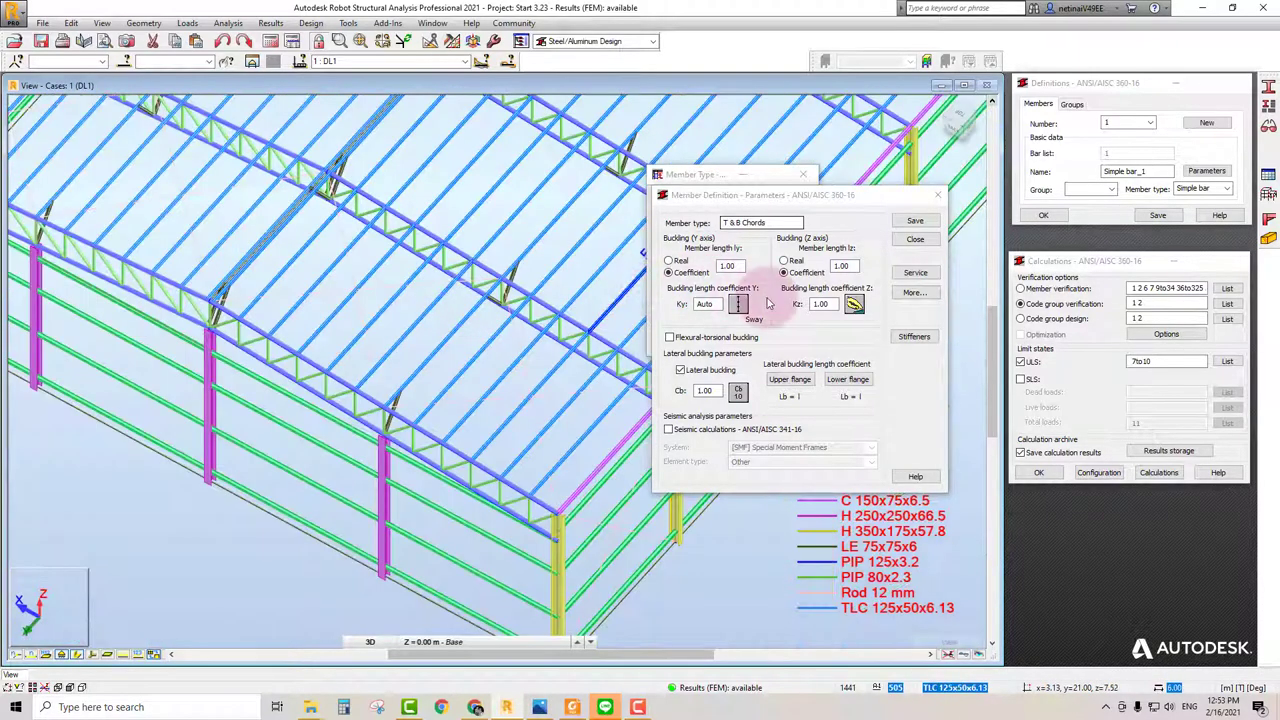
Step: Brace the Z axis manually at 0.5 relative length so Kz becomes Auto
left_click(853, 305)
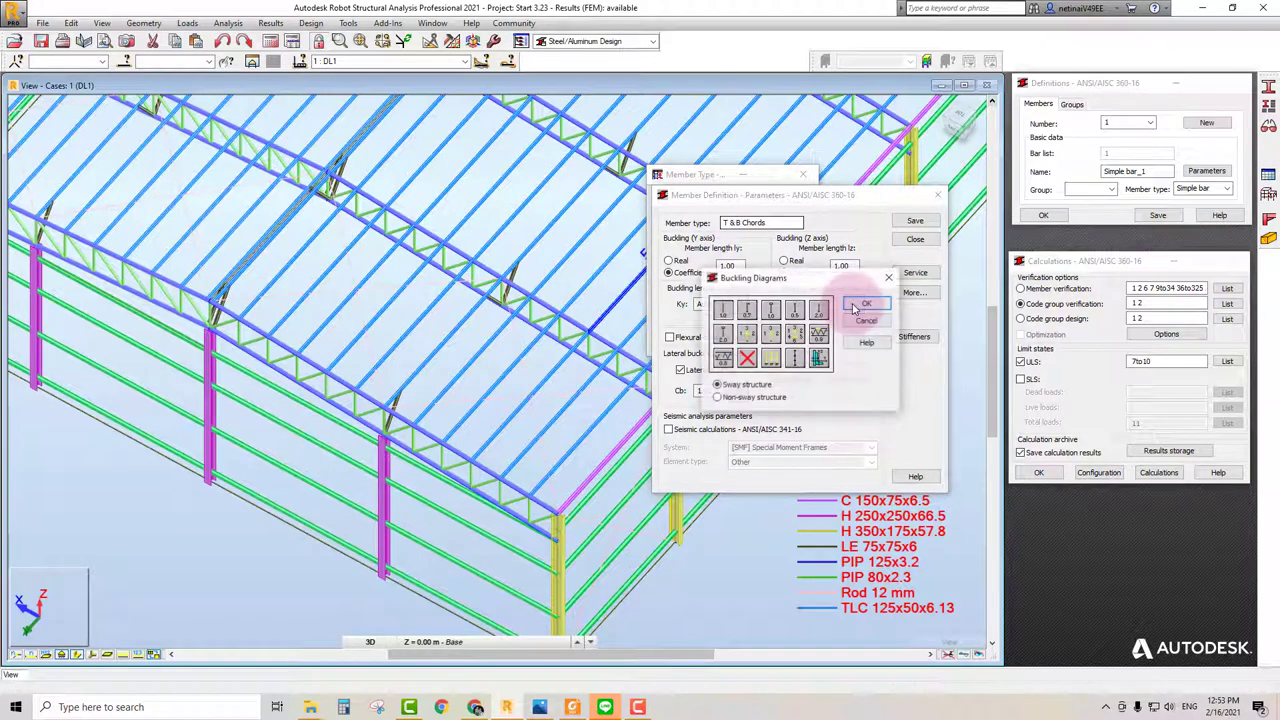
left_click(795, 360)
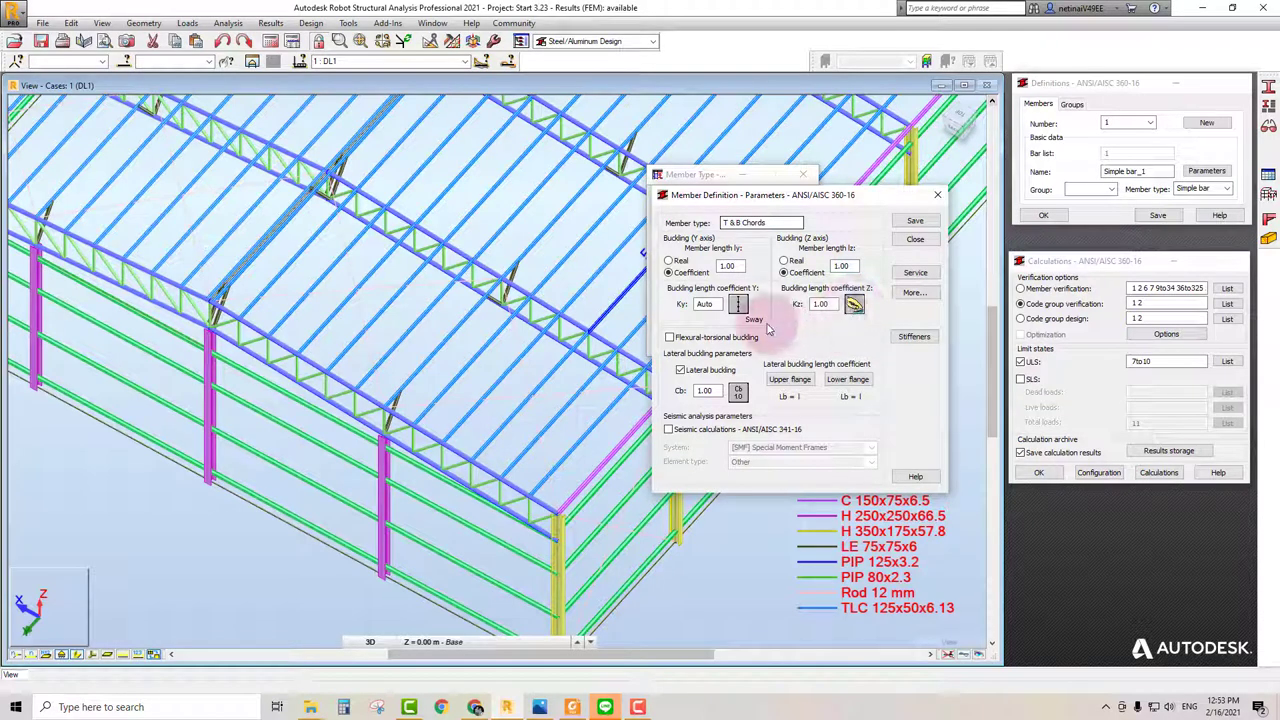
double_click(815, 308)
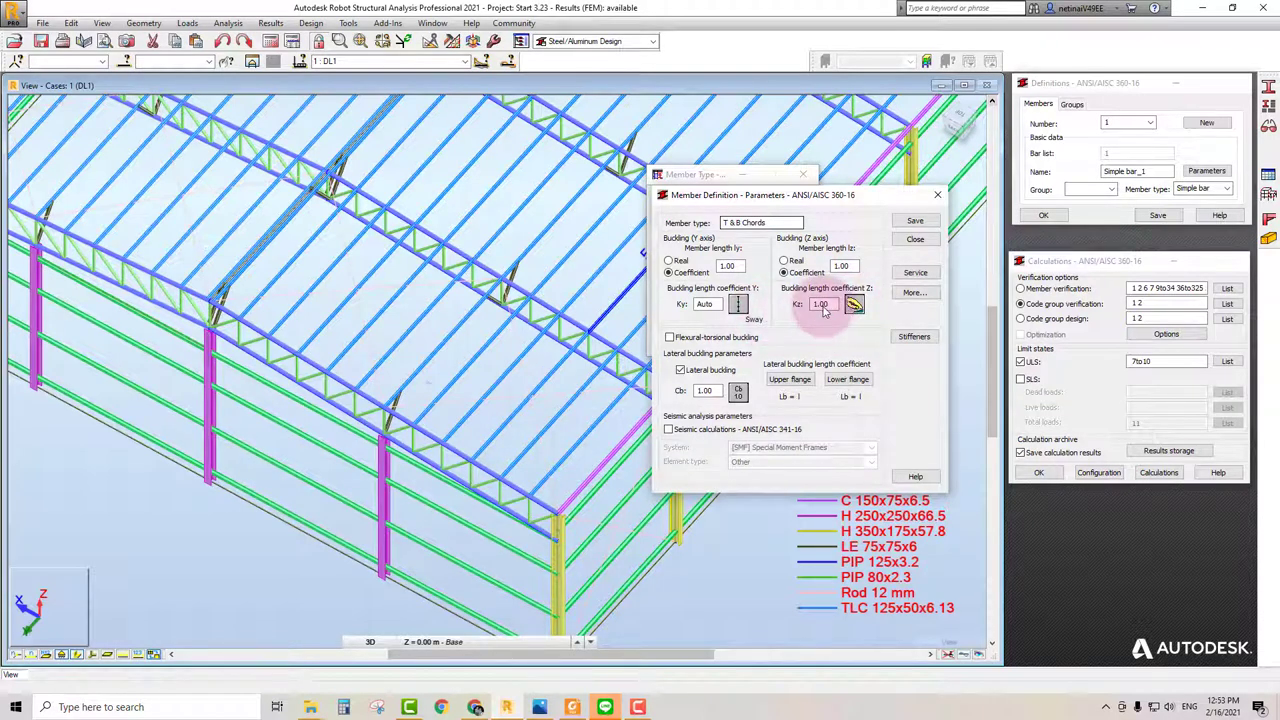
left_click(854, 305)
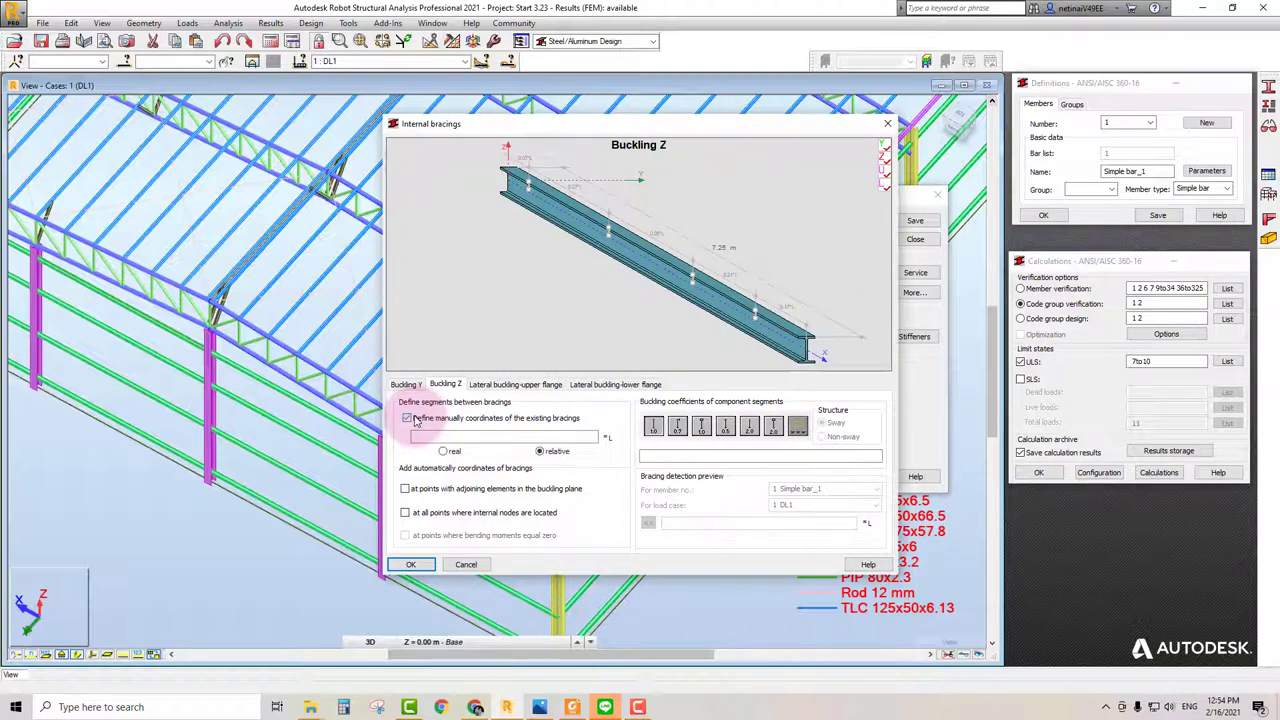
left_click(452, 436)
type("0.5")
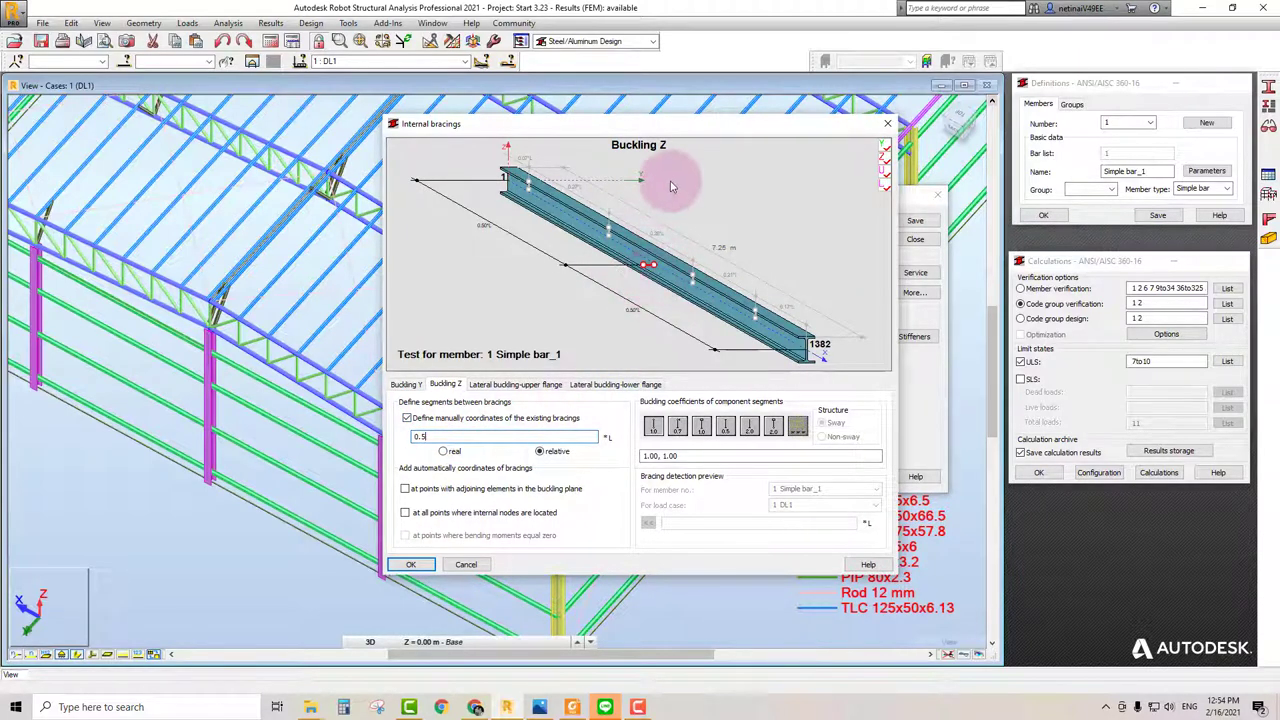
mouse_move(645, 128)
left_mouse_down()
mouse_move(847, 221)
mouse_move(710, 158)
left_mouse_up()
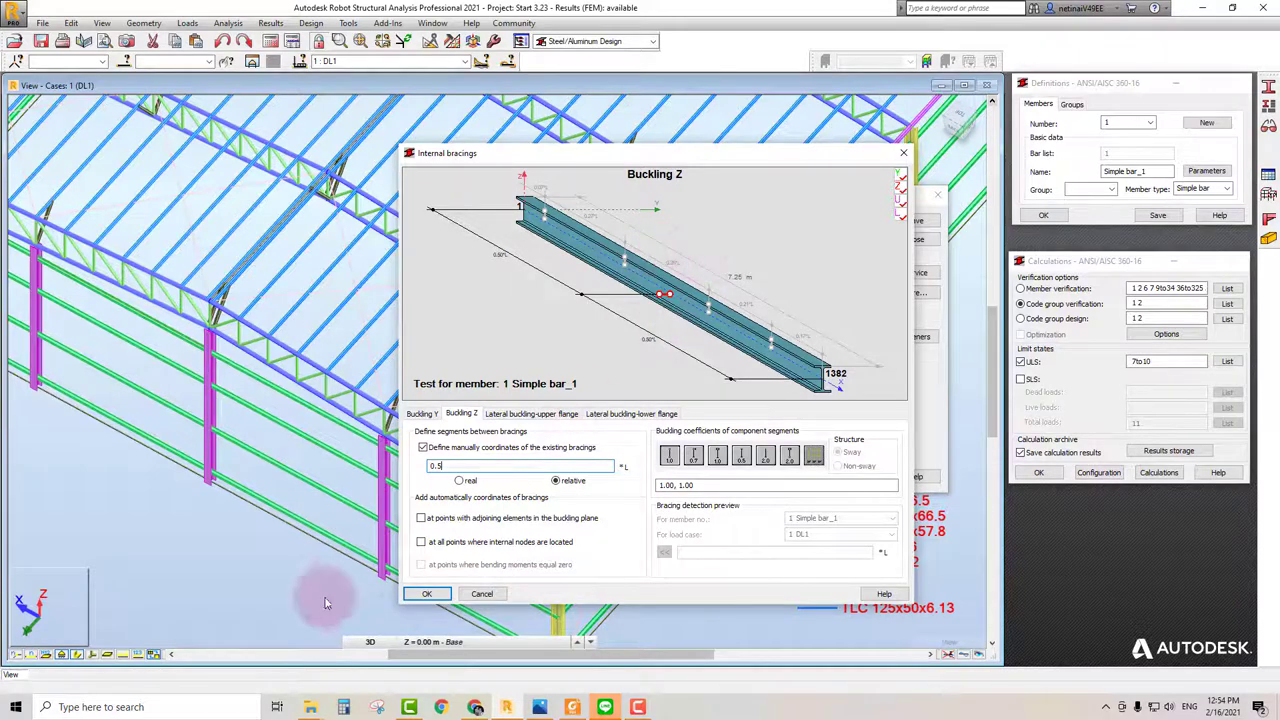
left_click(426, 593)
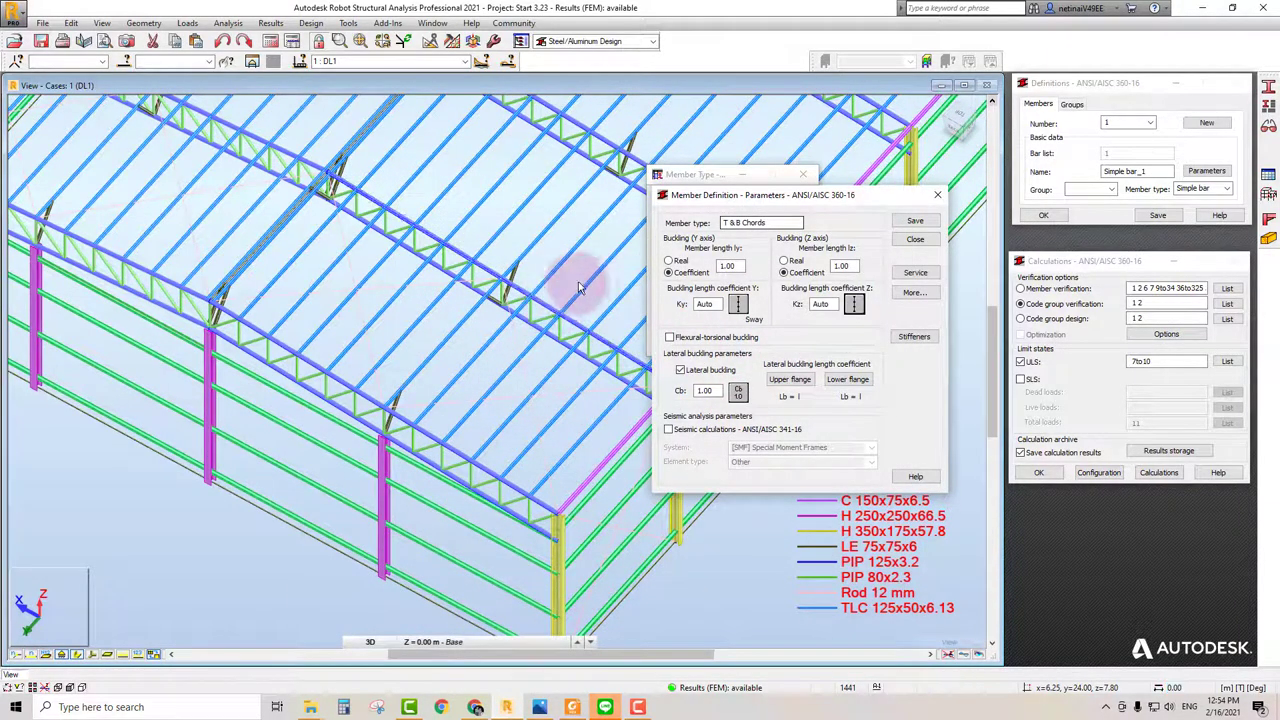
Step: Toggle Lateral buckling on and off, leaving it disabled for T & B Chords
scroll(578, 283, "up", 3)
scroll(571, 286, "up", 2)
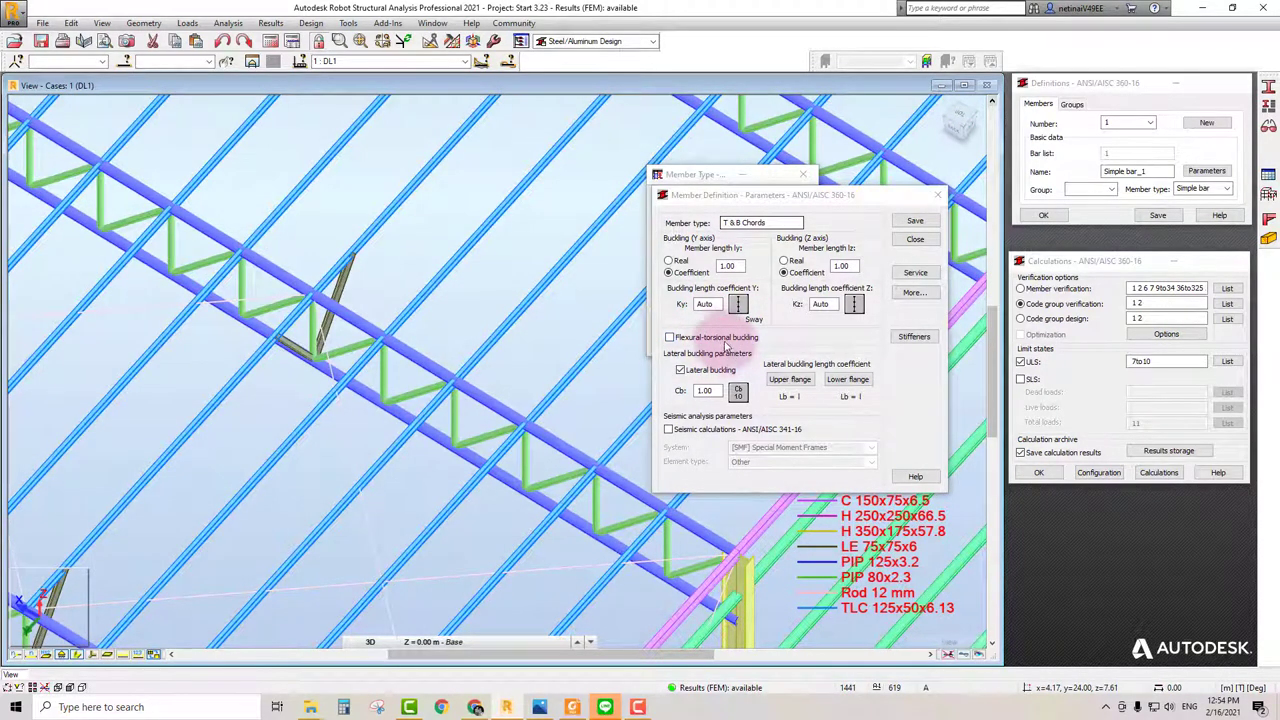
scroll(508, 391, "up", 2)
scroll(458, 438, "up", 2)
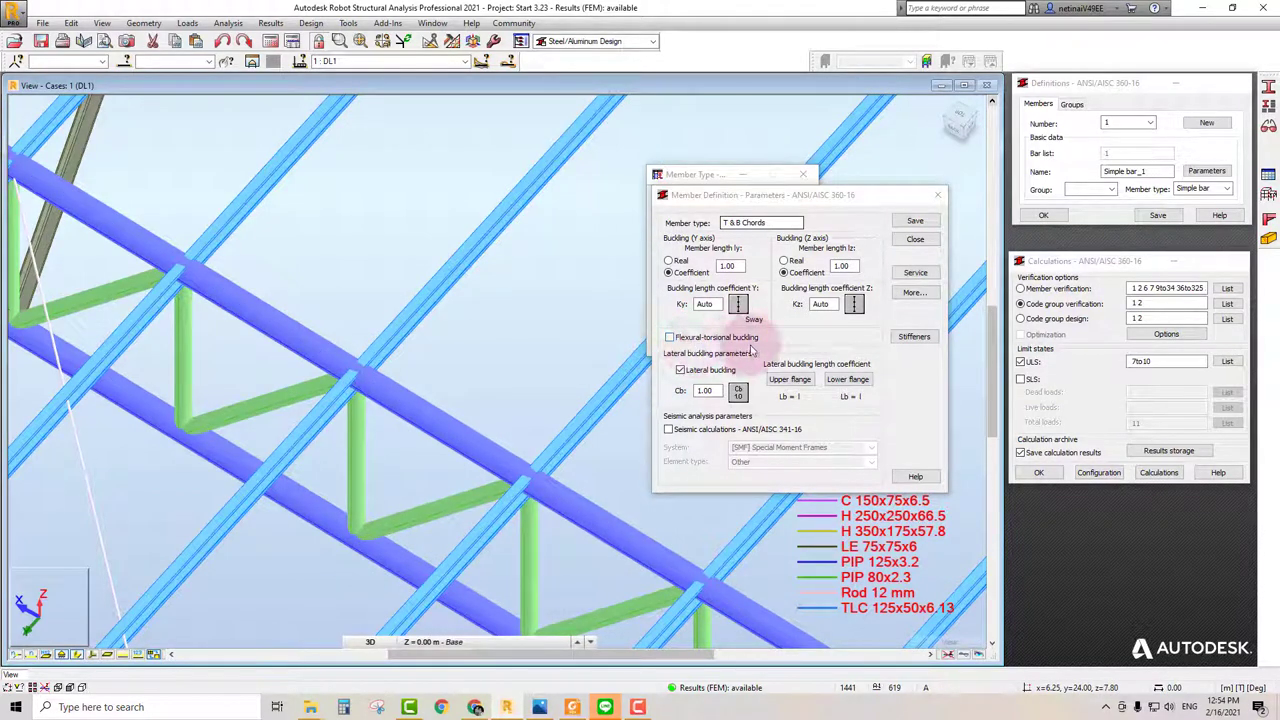
left_click(686, 371)
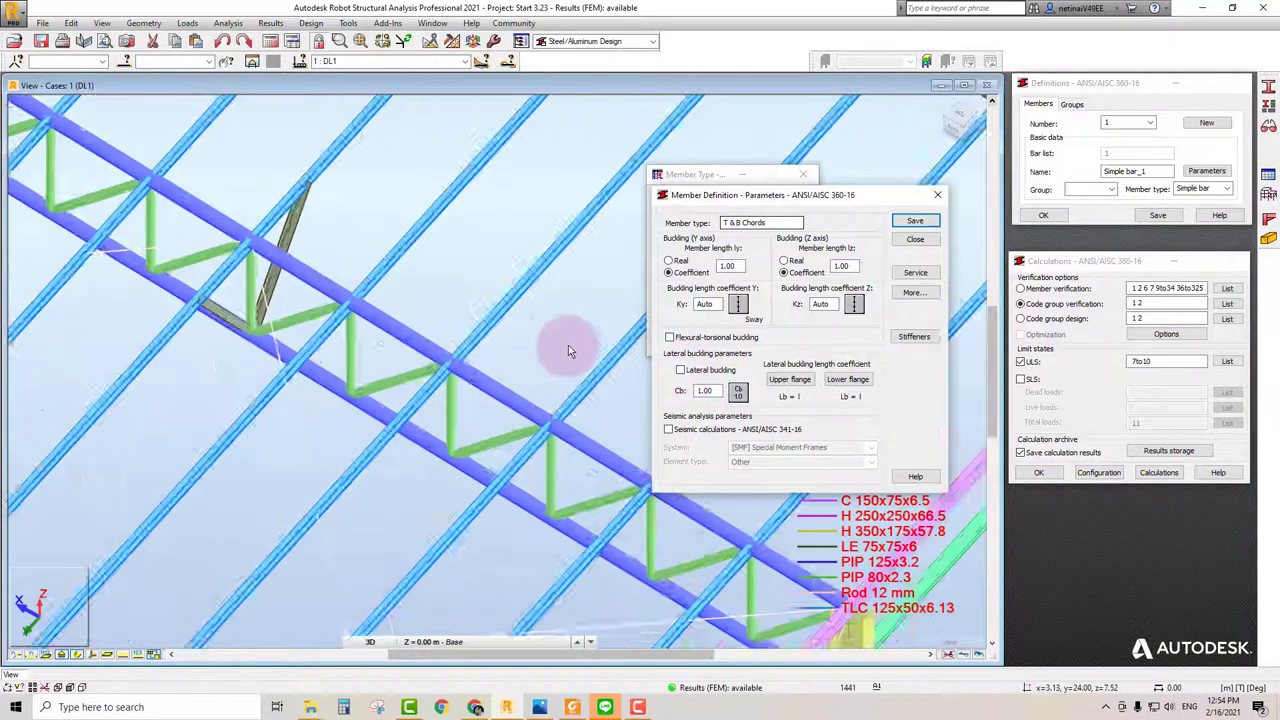
scroll(568, 345, "down", 2)
scroll(535, 367, "down", 2)
scroll(546, 360, "down", 2)
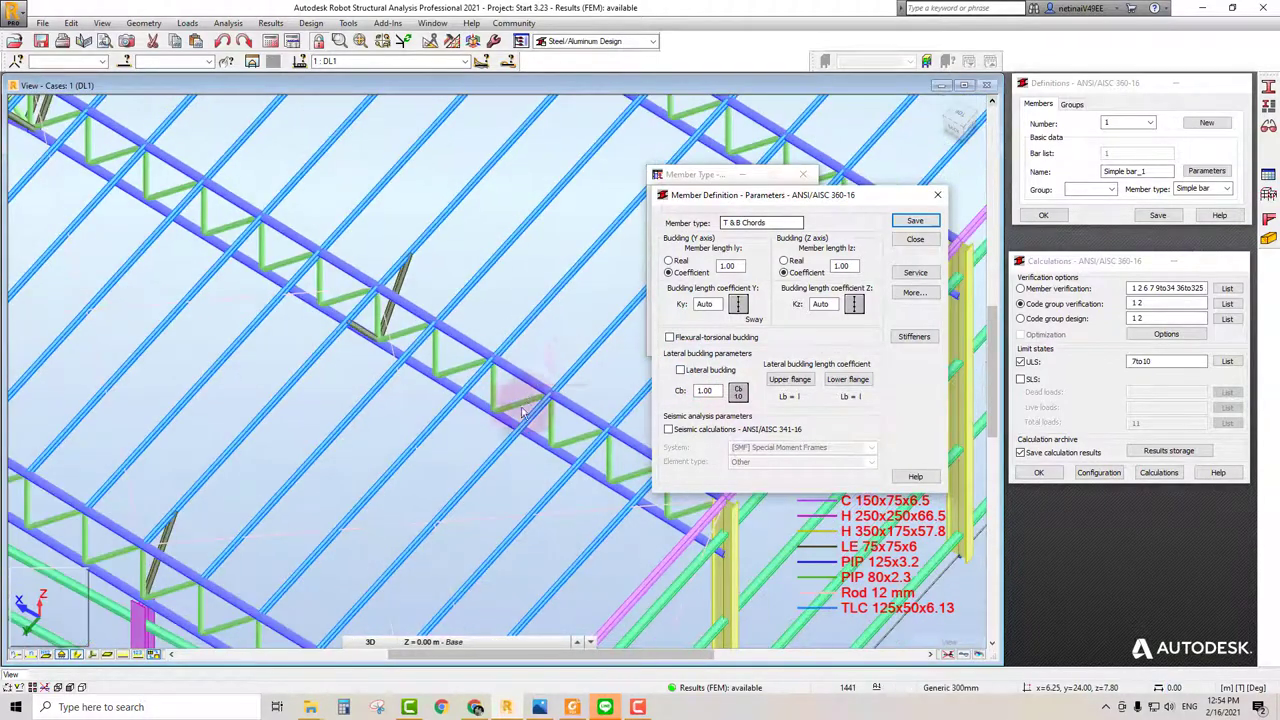
scroll(557, 368, "up", 4)
scroll(557, 371, "down", 2)
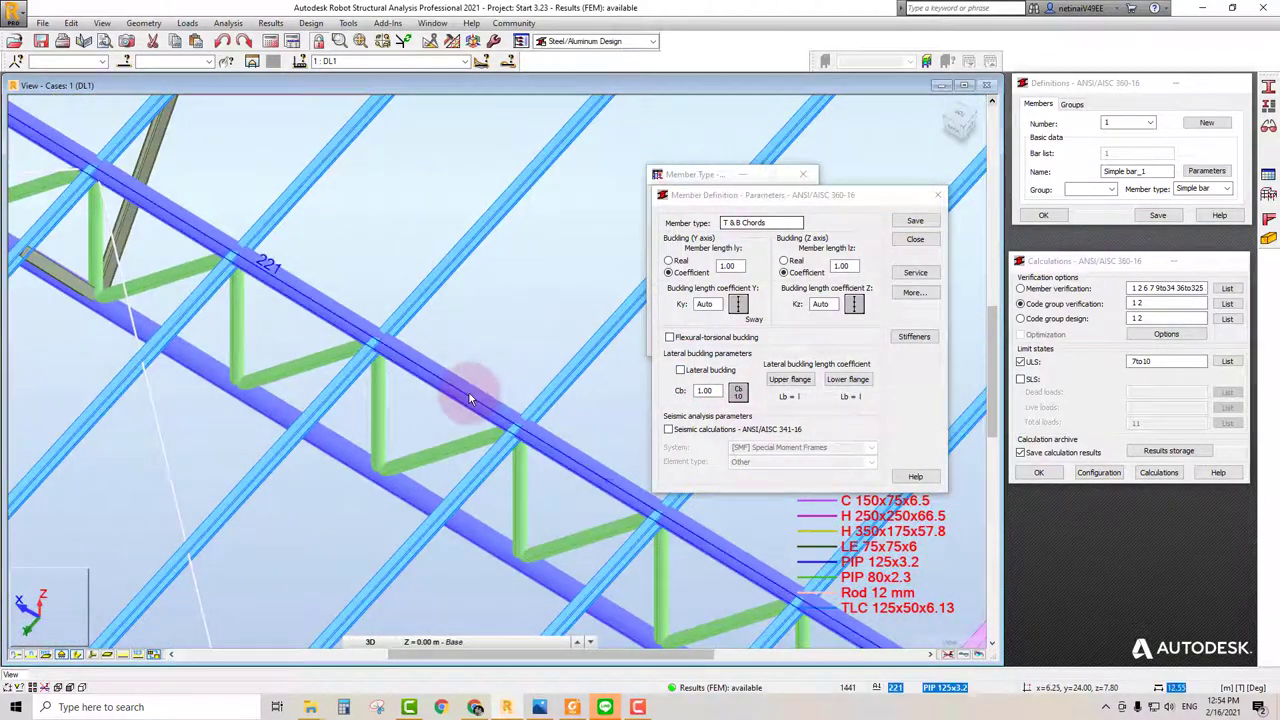
scroll(484, 391, "down", 2)
scroll(470, 390, "up", 2)
left_click(680, 370)
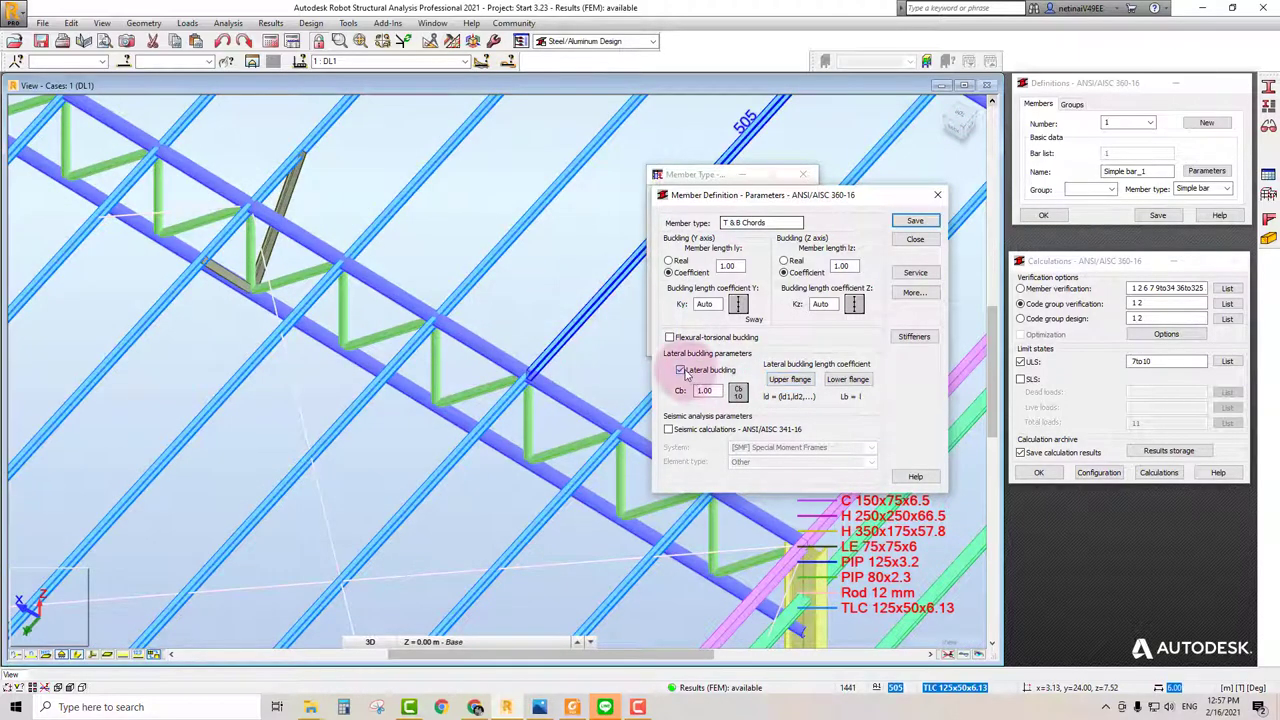
left_click(736, 371)
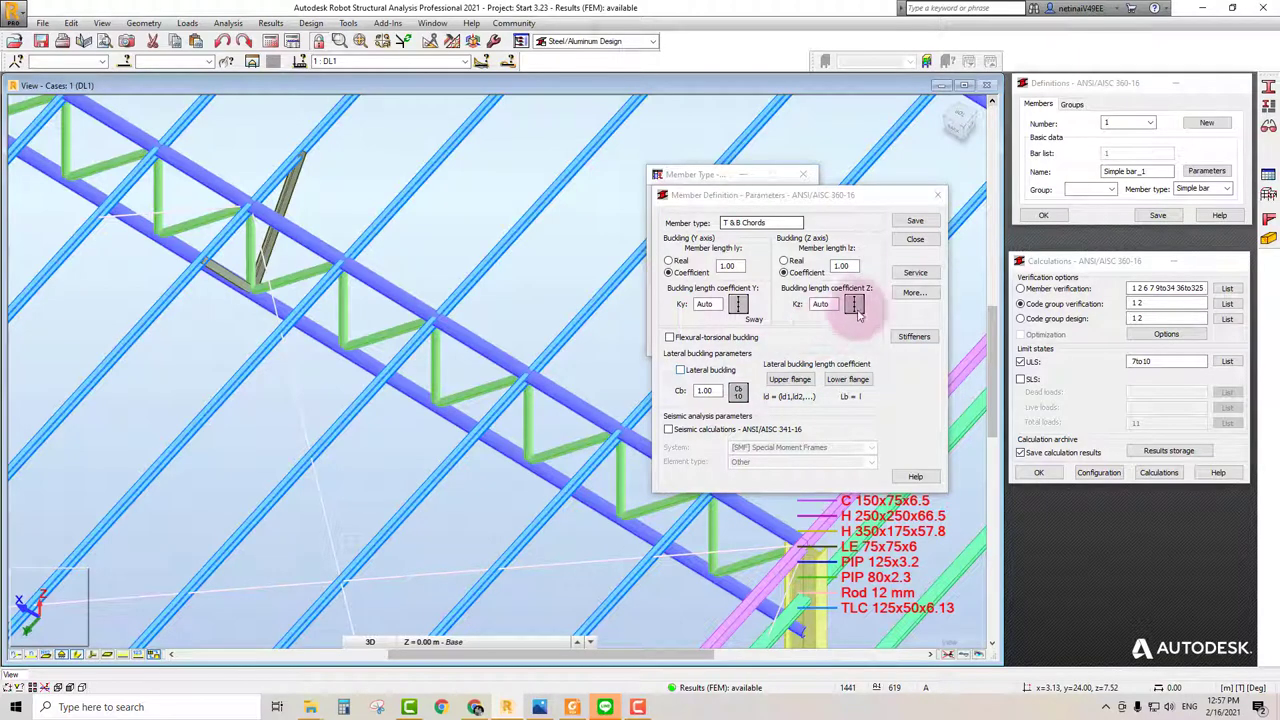
Step: Confirm serviceability limits of relative L/240 for total loads in uyt and uzt
left_click(912, 275)
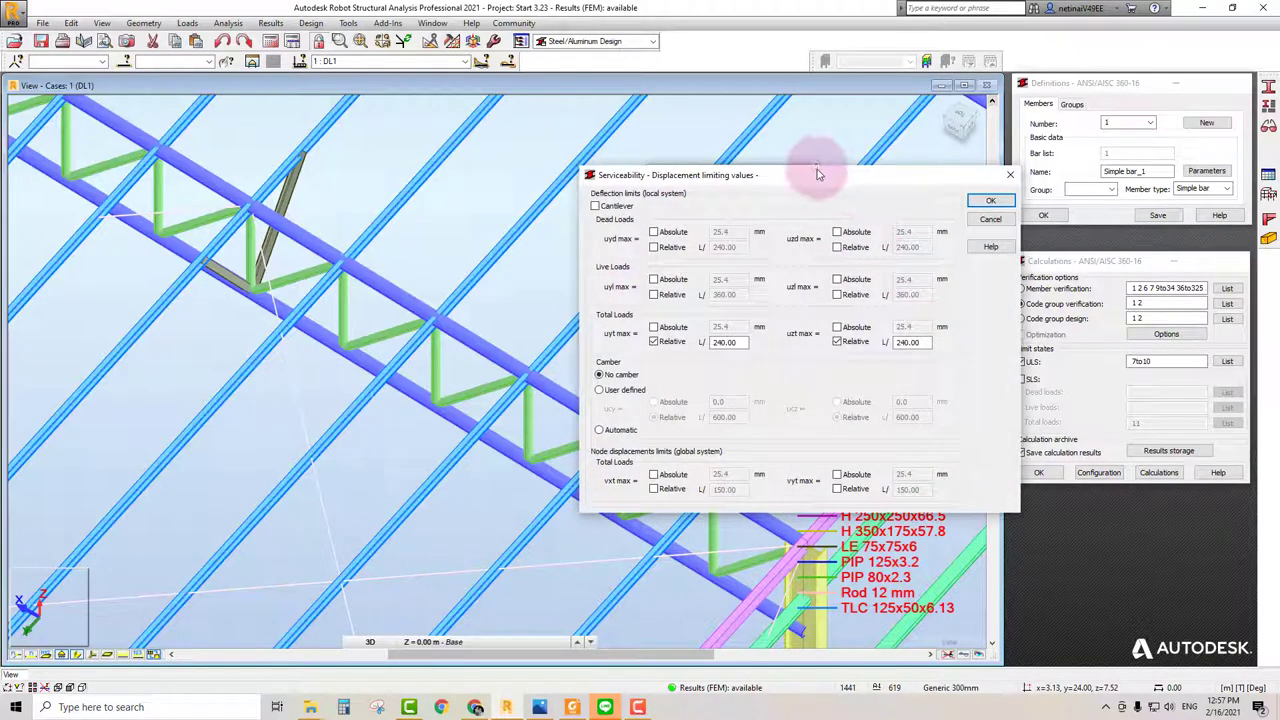
left_click_drag(817, 169, 388, 201)
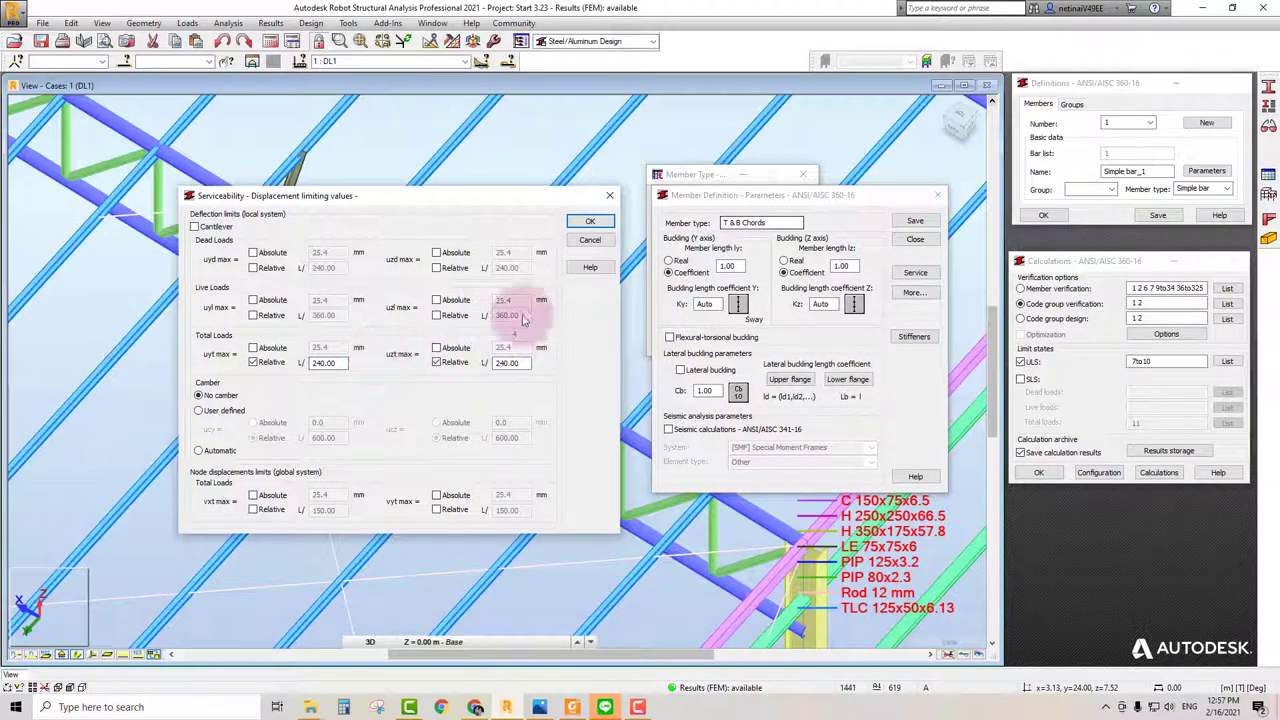
left_click(589, 221)
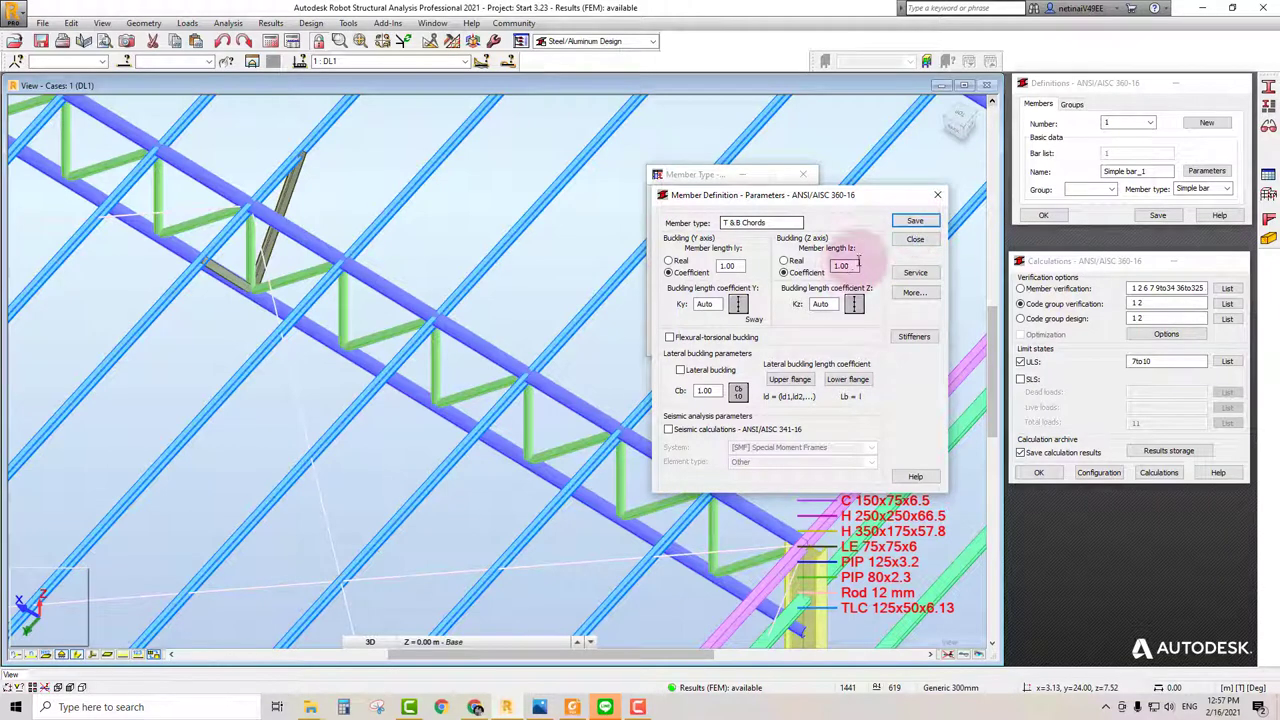
Step: Save T & B Chords and apply it to all bars of the T & B Chords group
left_click(937, 199)
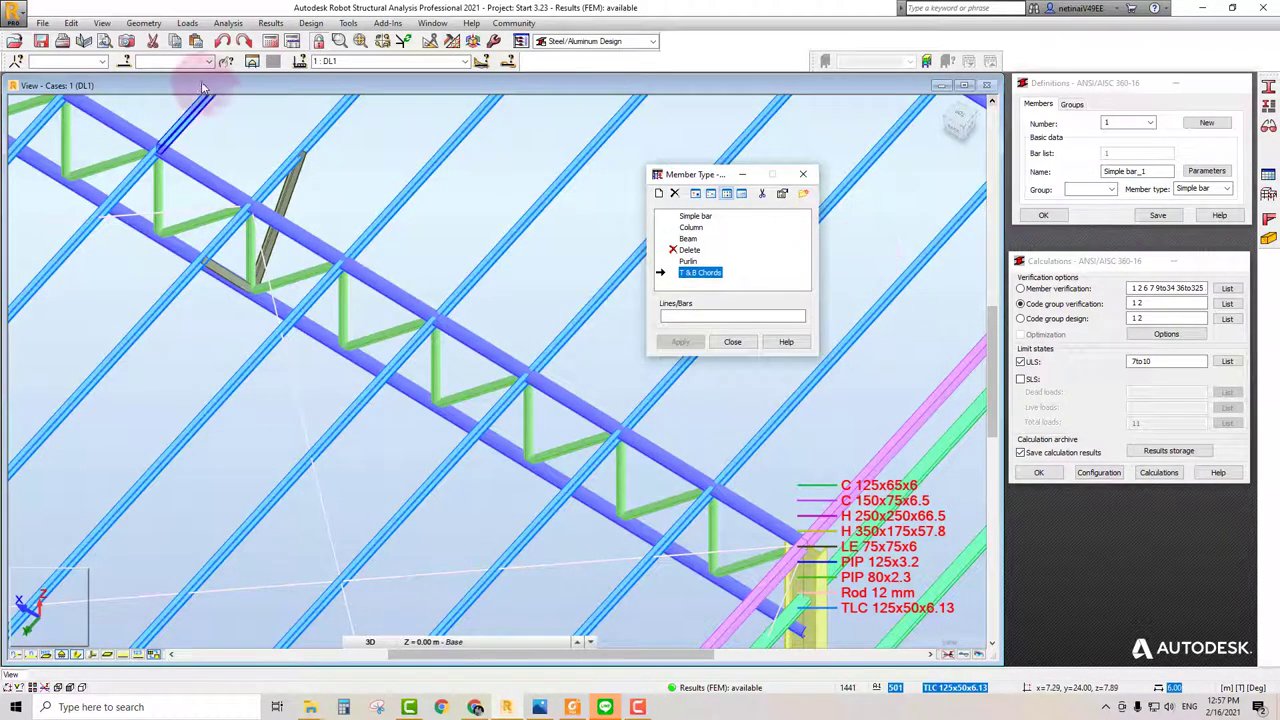
left_click(123, 63)
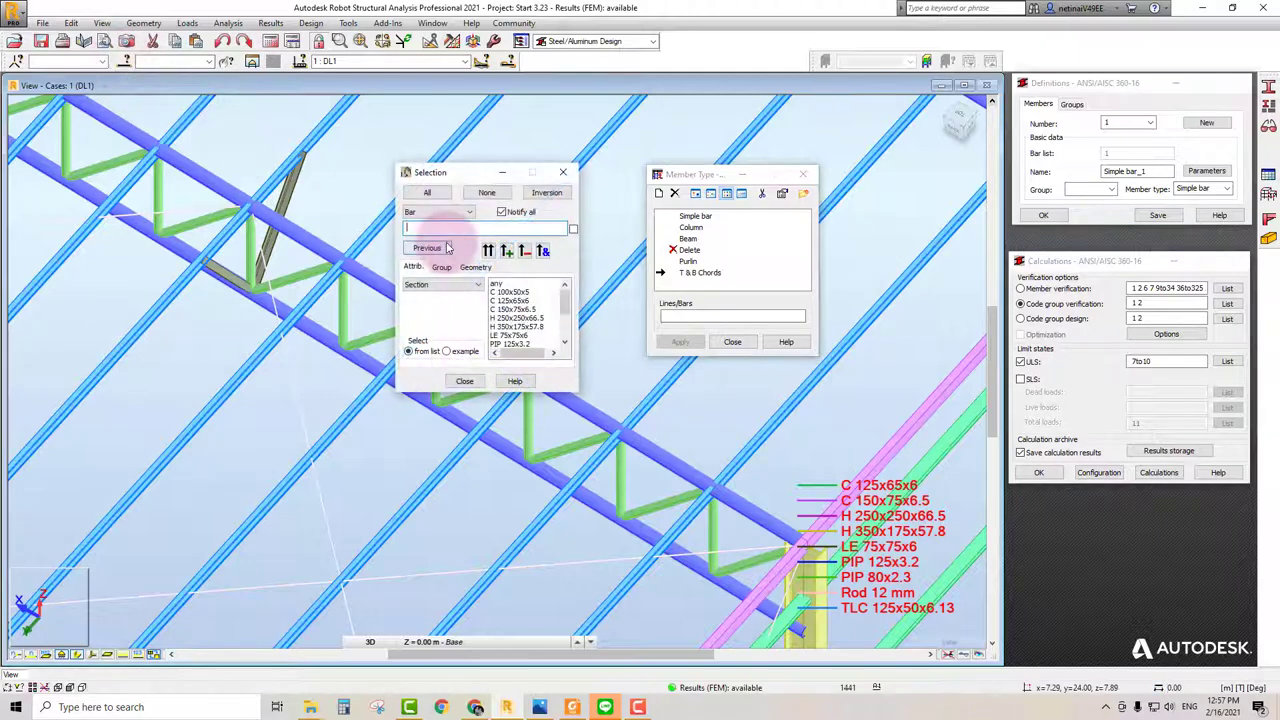
left_click(443, 268)
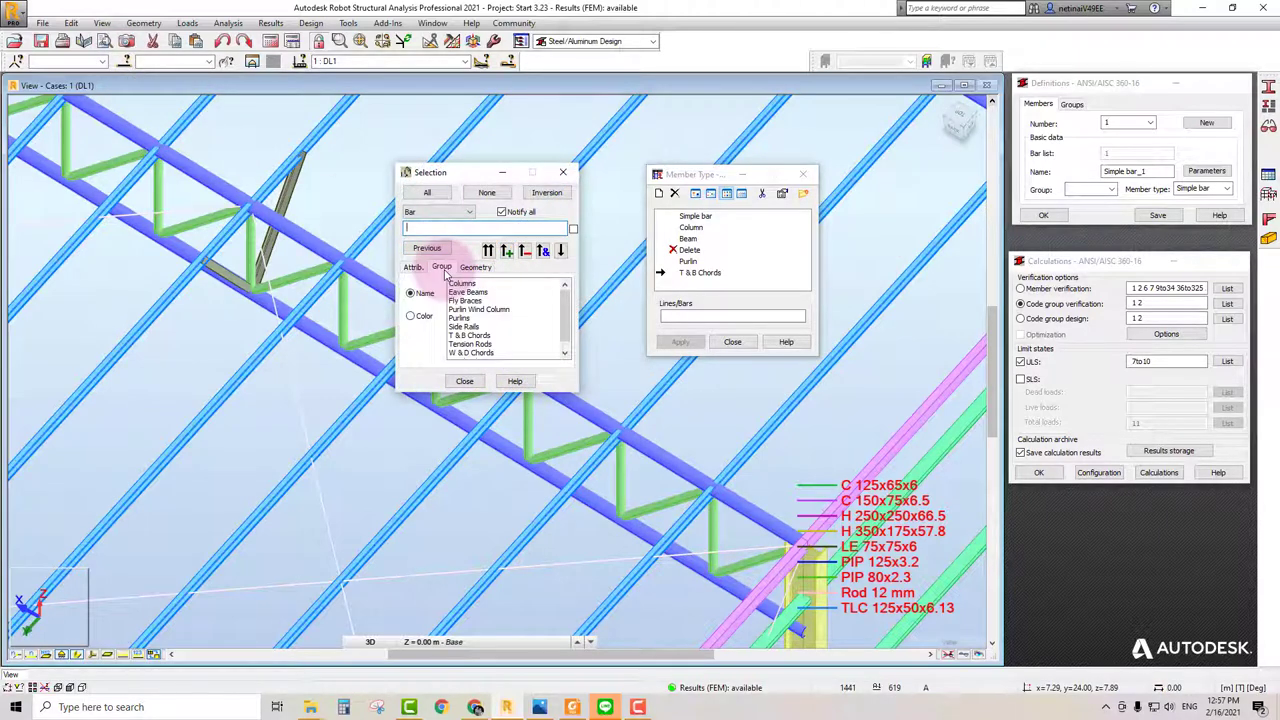
left_click(470, 335)
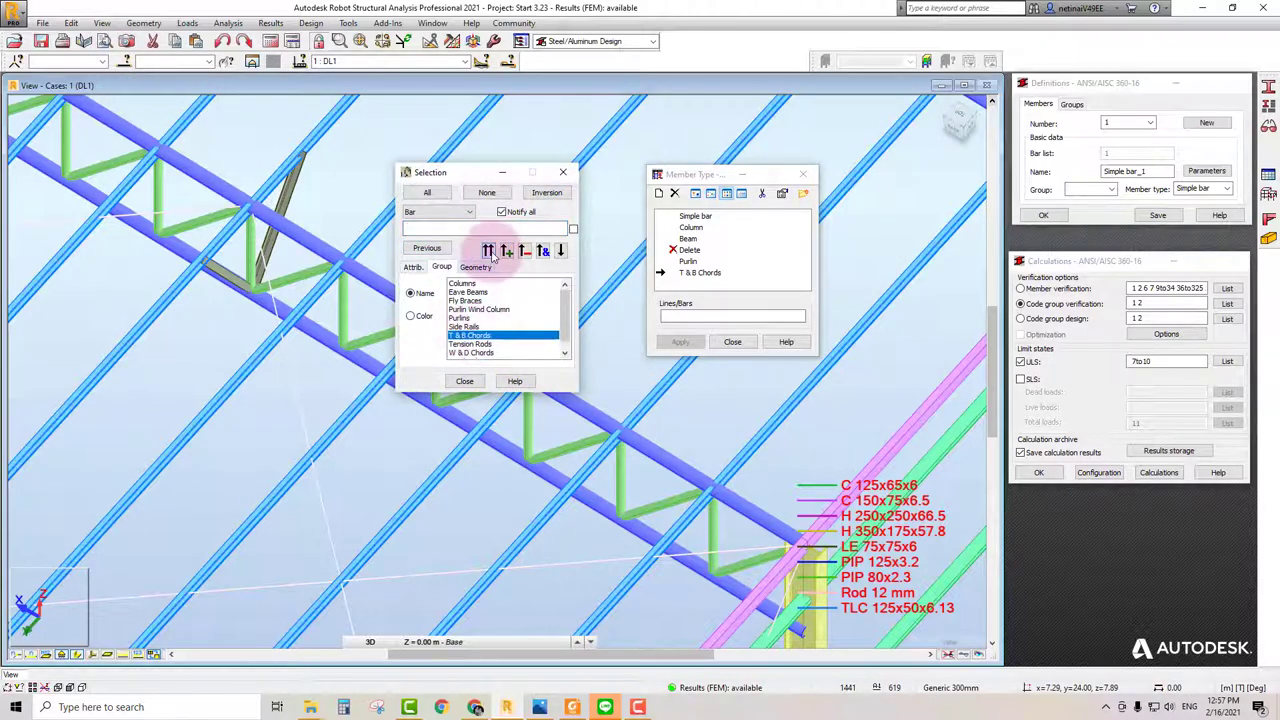
left_click(491, 254)
left_click(688, 318)
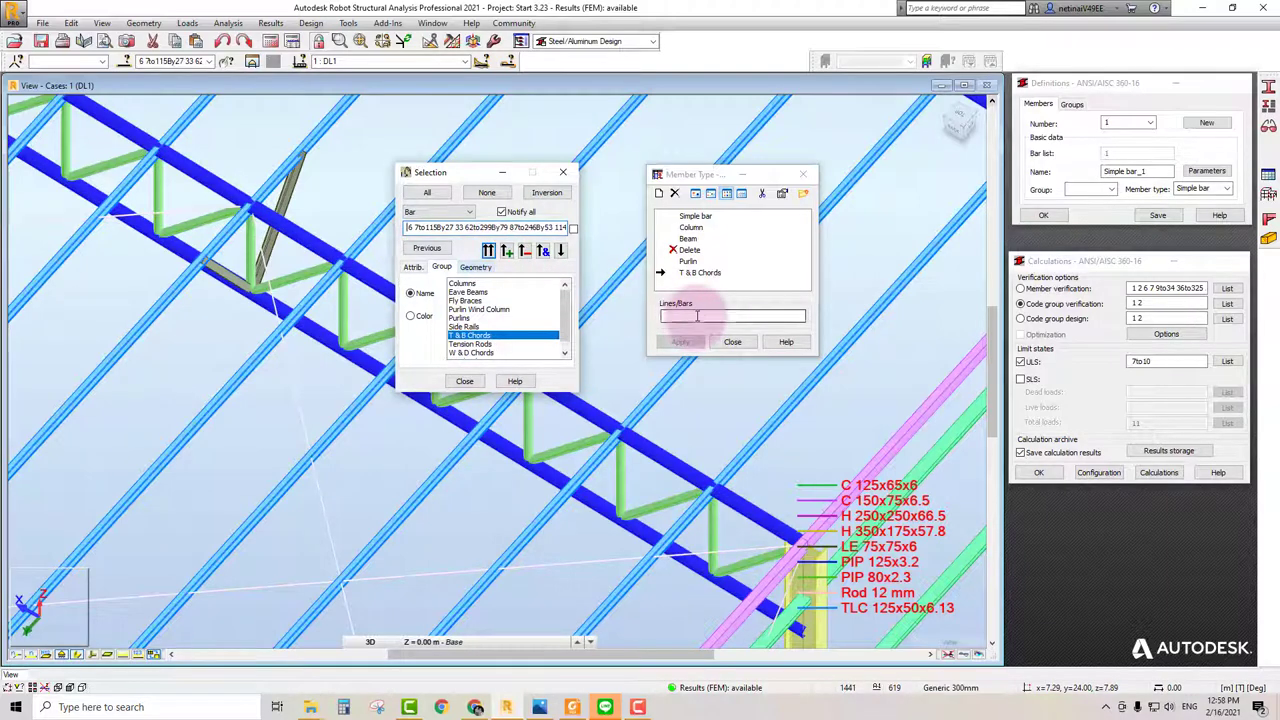
left_click(690, 344)
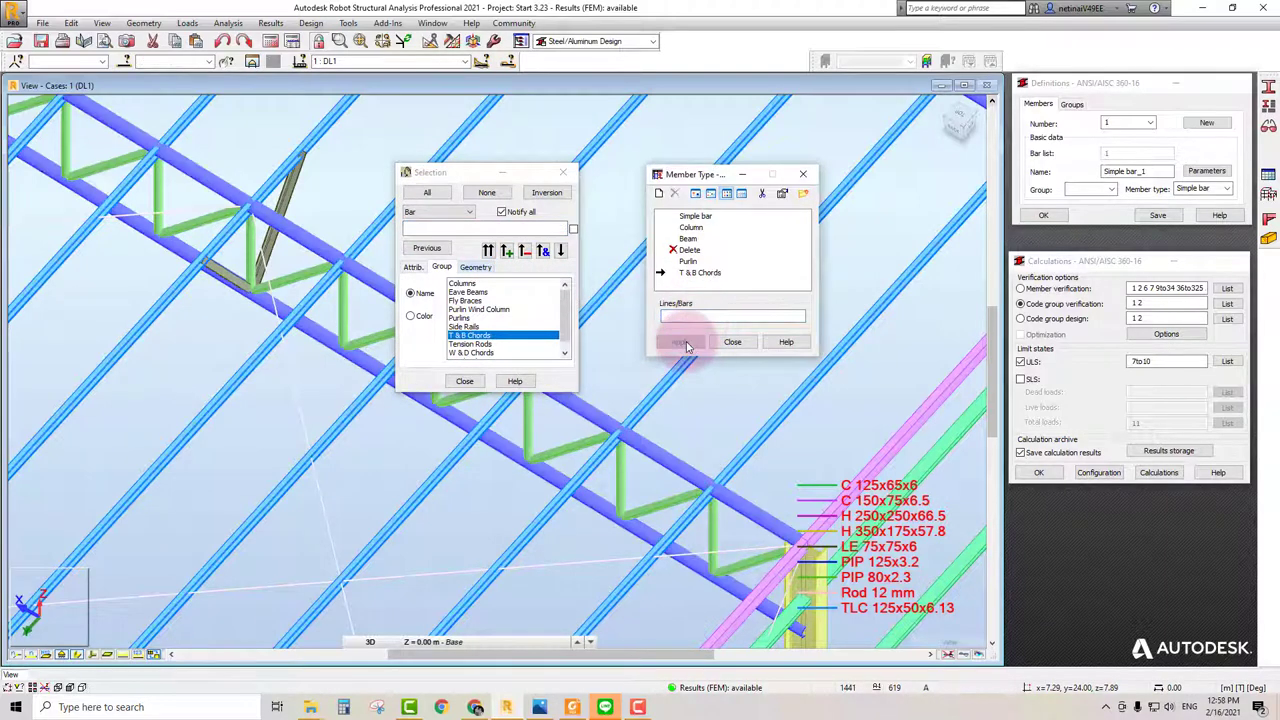
left_click(562, 175)
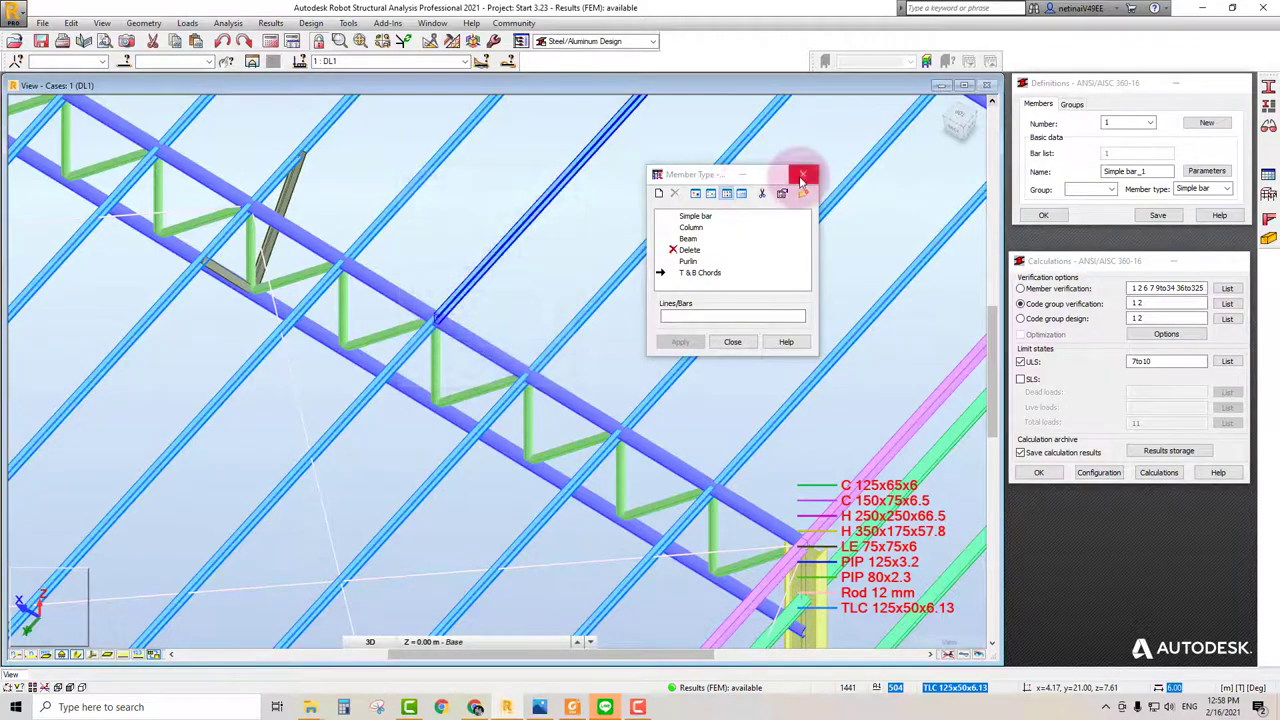
left_click(802, 174)
scroll(786, 309, "down", 3)
scroll(765, 318, "down", 3)
Step: Turn on colour marking by member types in the Display settings
scroll(755, 323, "down", 5)
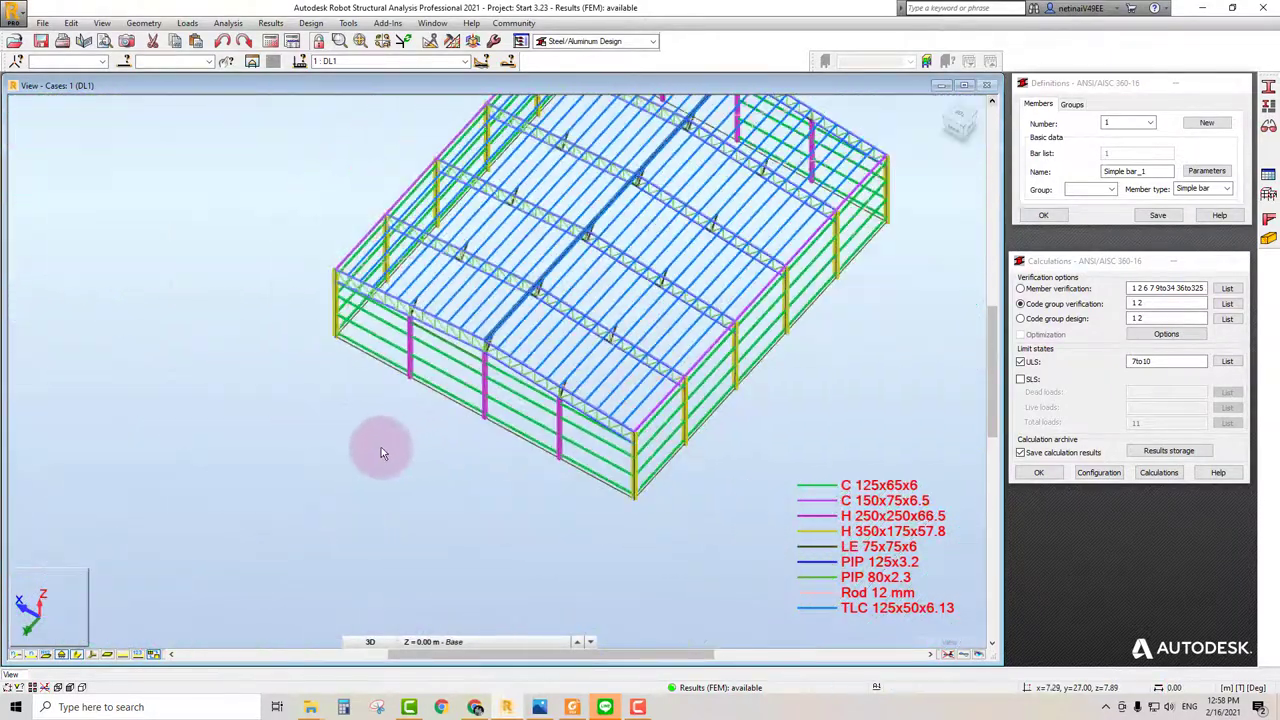
mouse_move(380, 449)
middle_mouse_down("shift")
mouse_move(329, 549)
mouse_move(249, 371)
middle_mouse_up("shift")
right_click(243, 265)
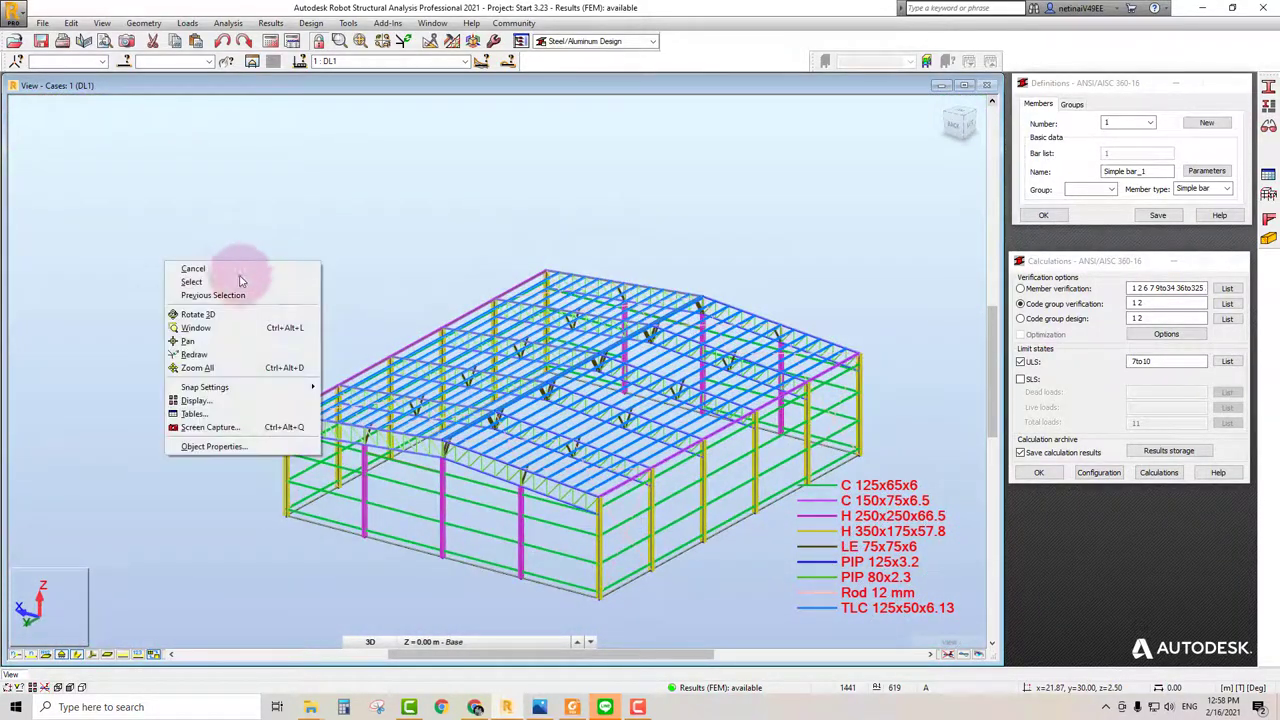
left_click(212, 403)
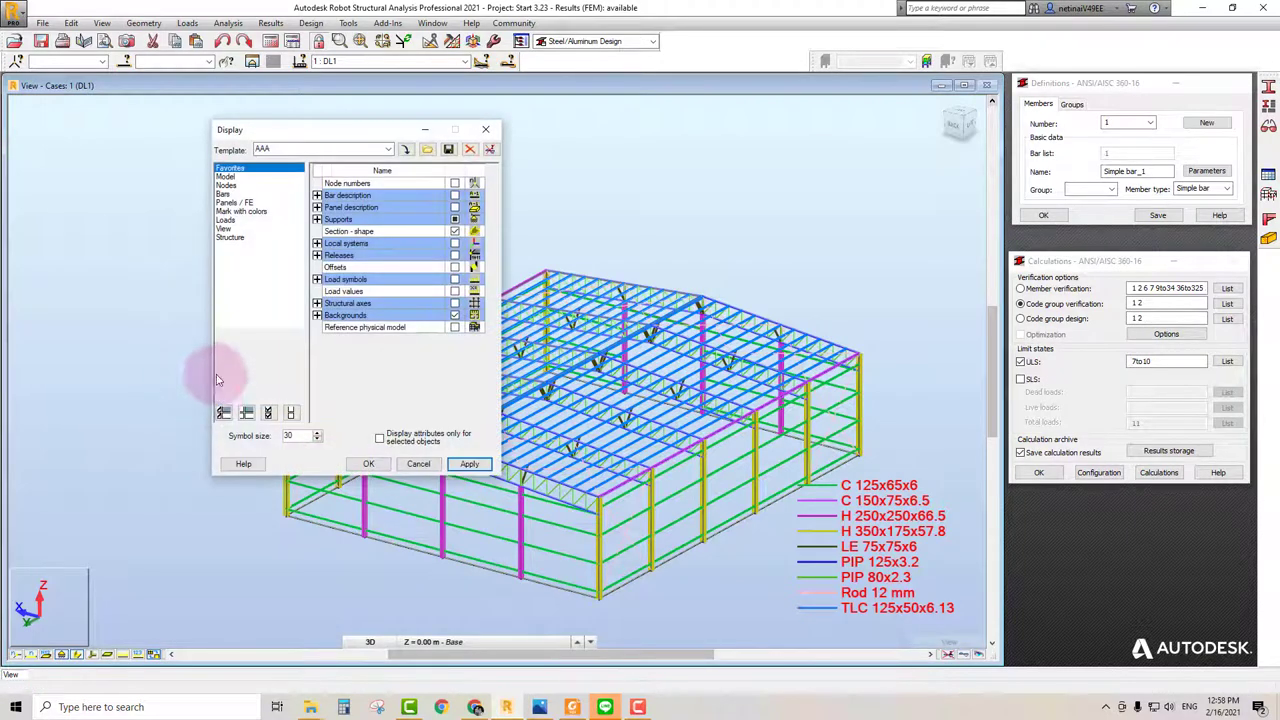
left_click(256, 212)
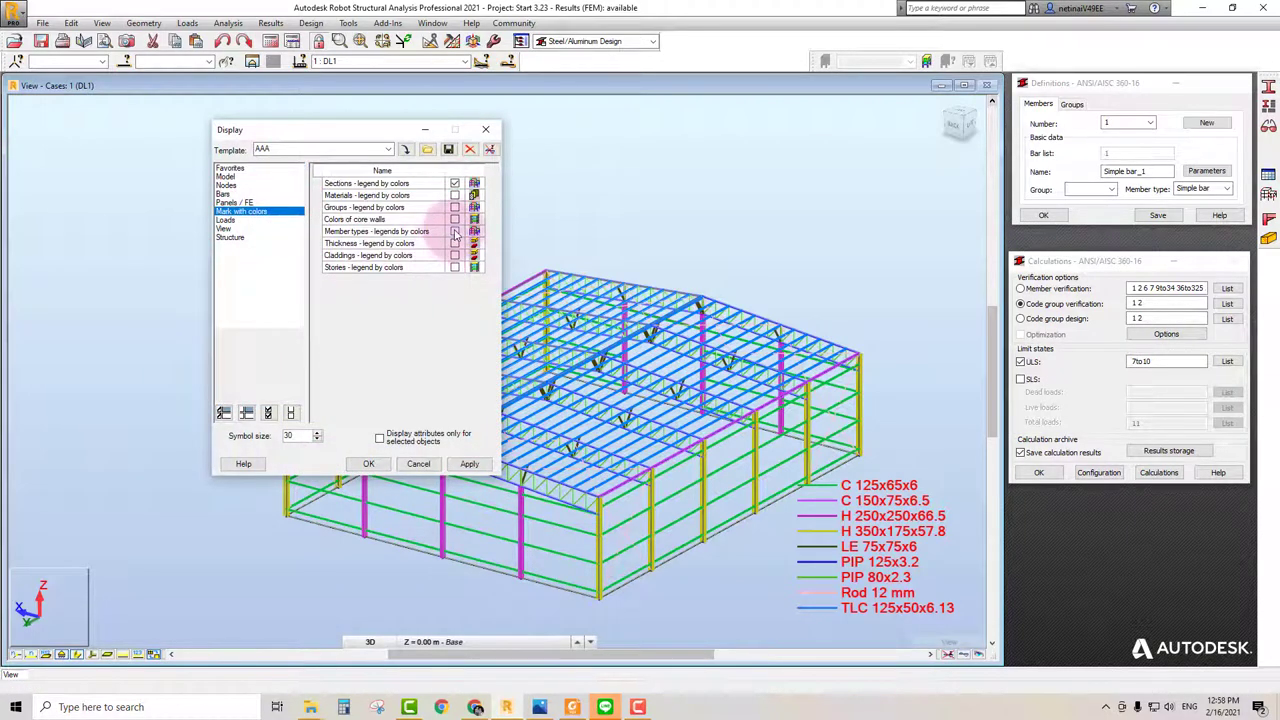
left_click(455, 231)
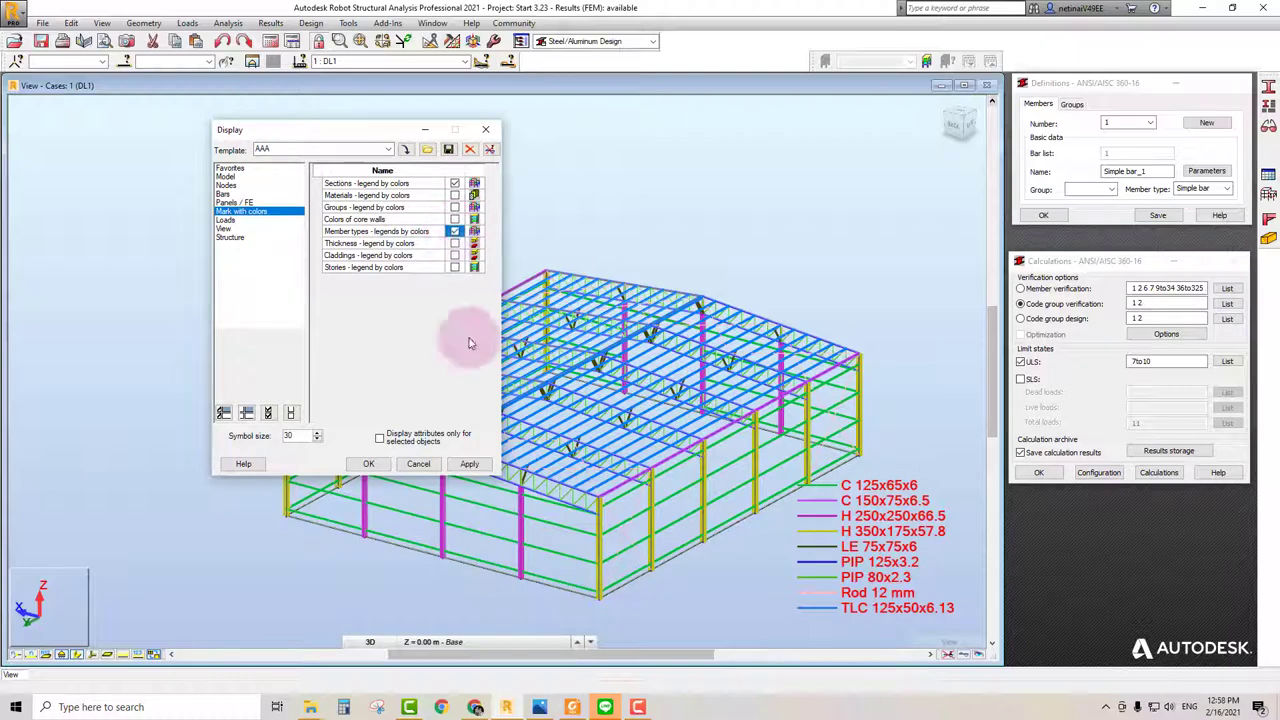
left_click(368, 464)
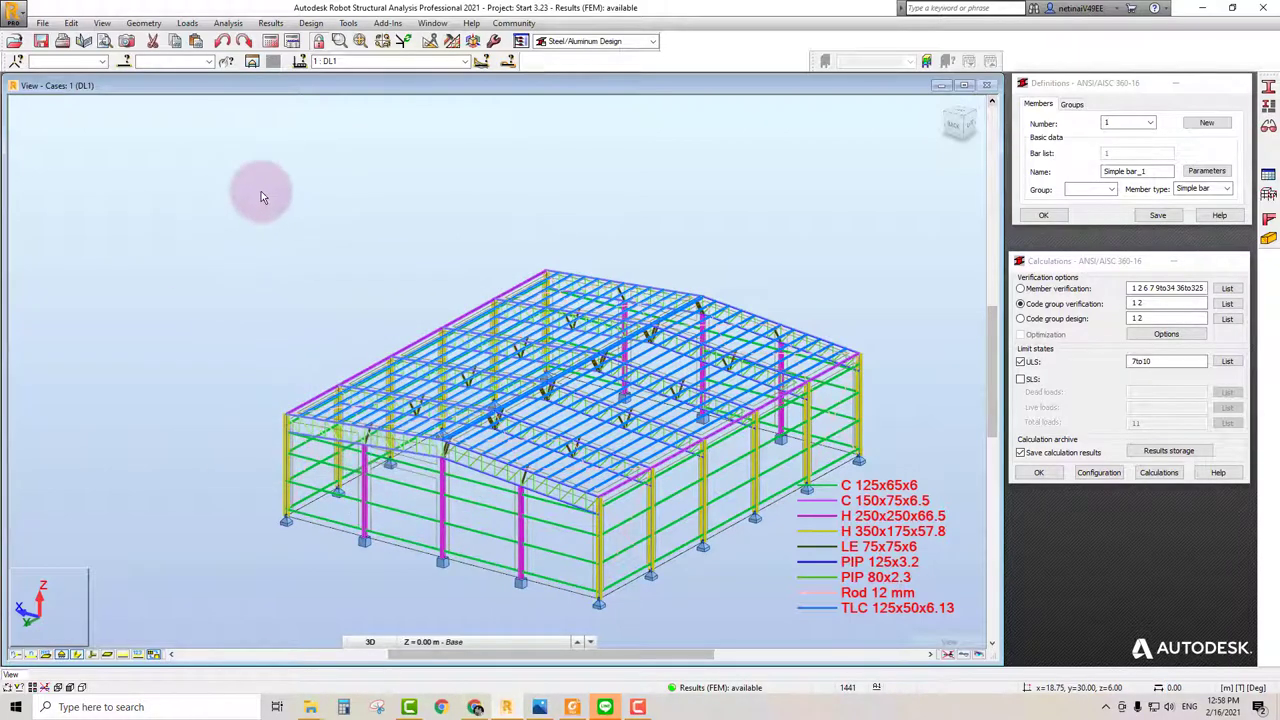
Step: Untick the sections legend so bars are coloured by member type only
right_click(270, 191)
left_click(263, 327)
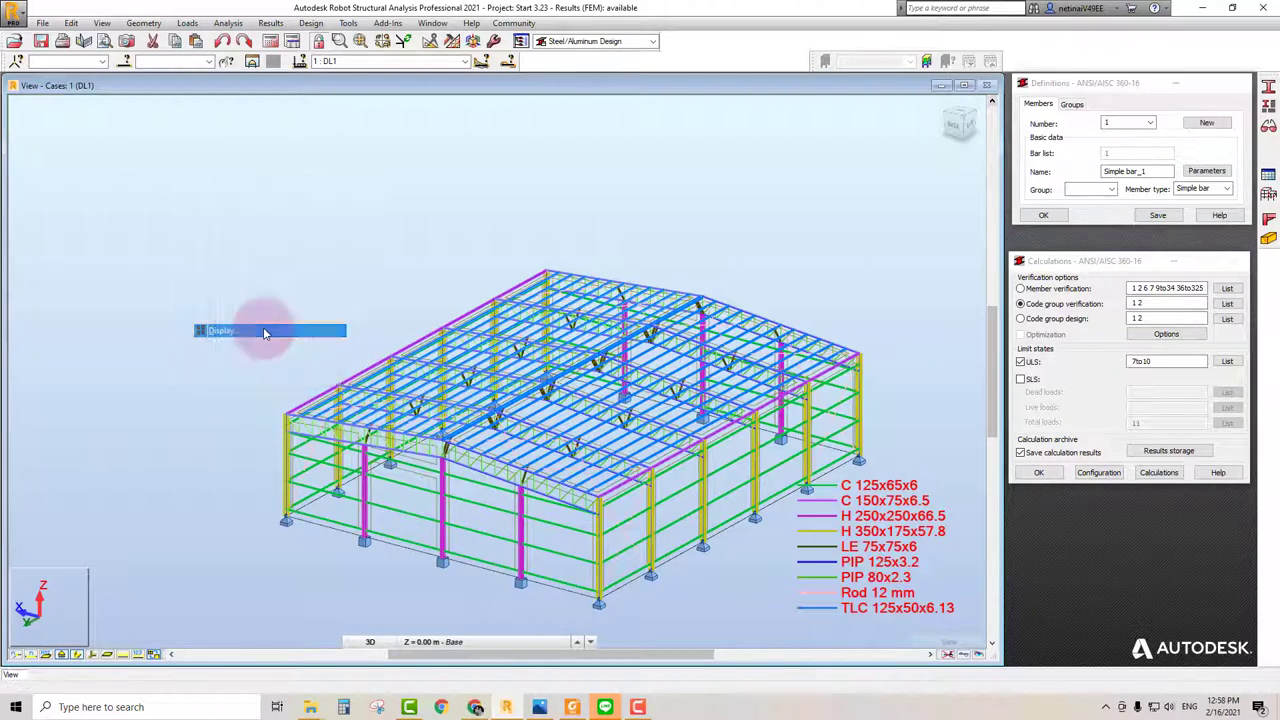
left_click(258, 211)
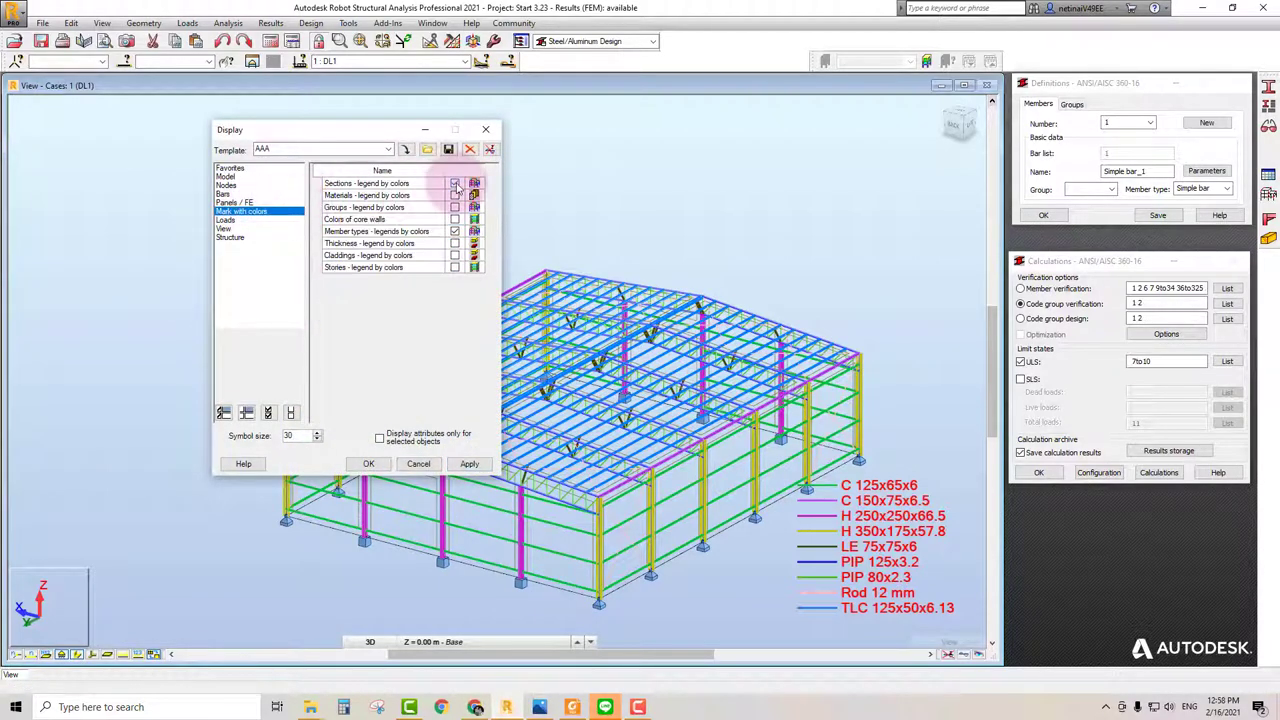
left_click(469, 464)
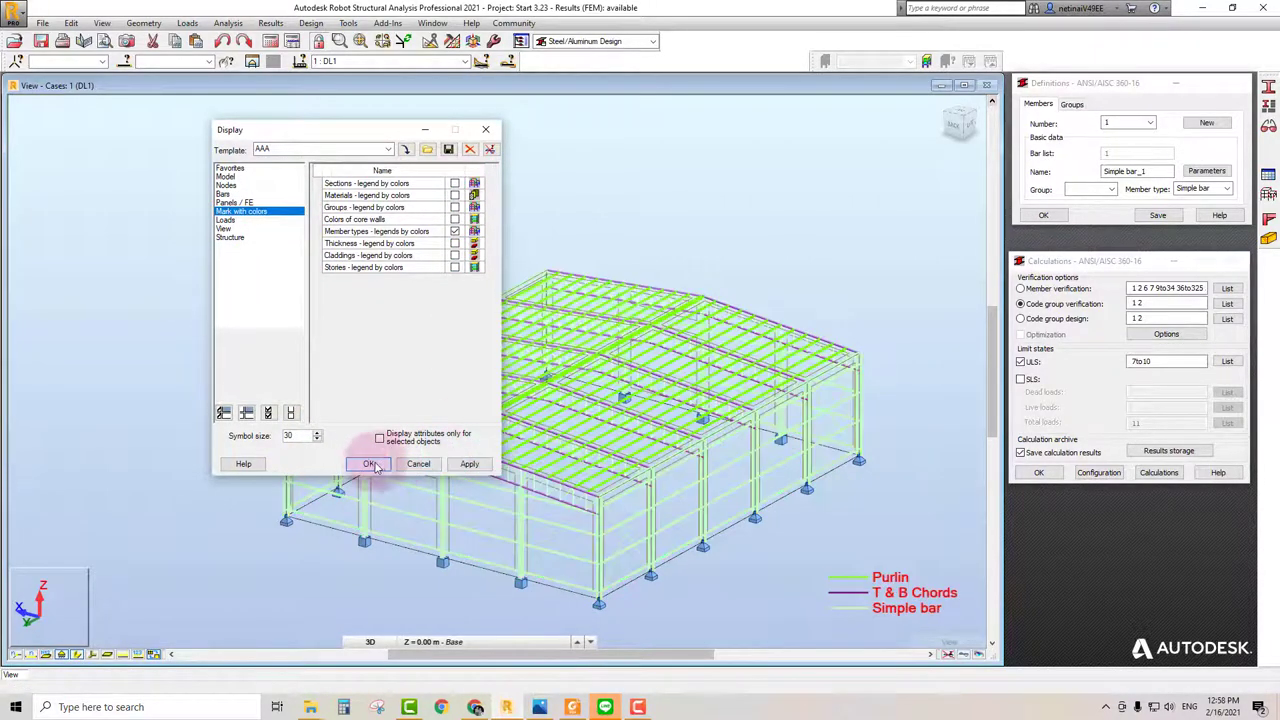
left_click(368, 464)
Step: Zoom and pan to review Purlin, T & B Chords and Simple bar colouring
scroll(854, 174, "up", 1)
scroll(629, 286, "up", 1)
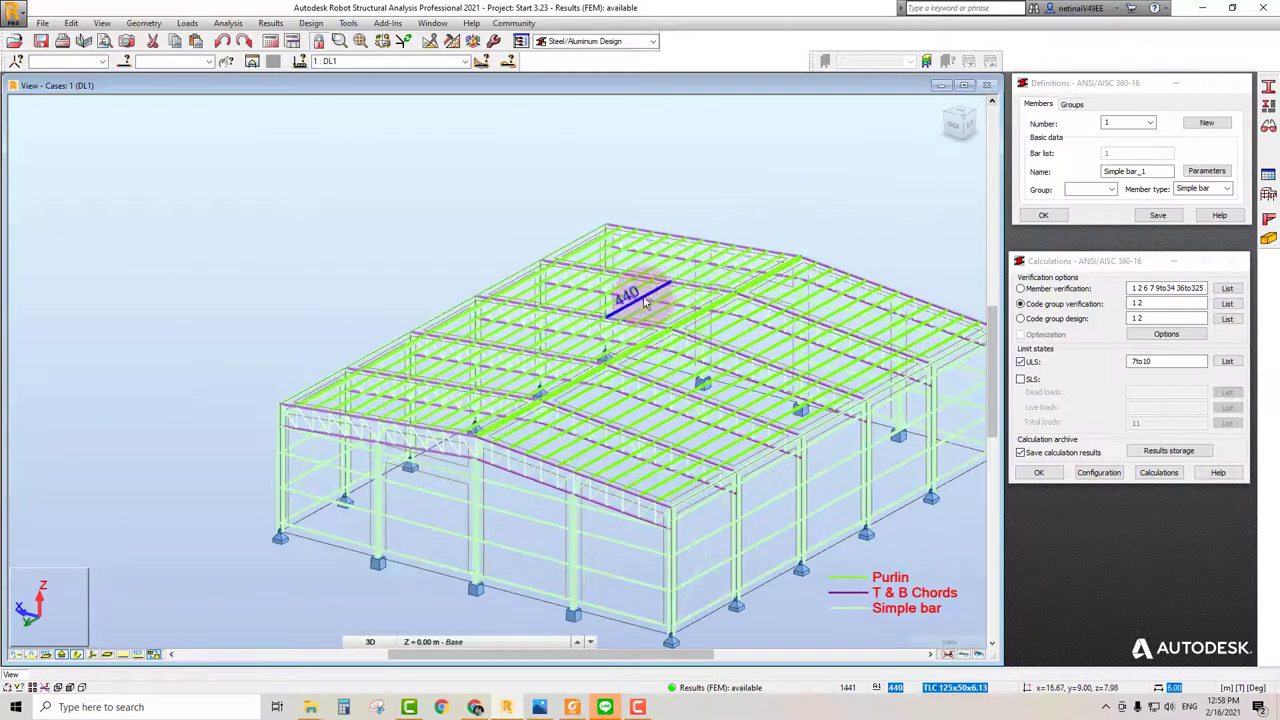
scroll(635, 270, "up", 2)
scroll(600, 320, "down", 2)
scroll(457, 434, "up", 2)
scroll(470, 414, "up", 2)
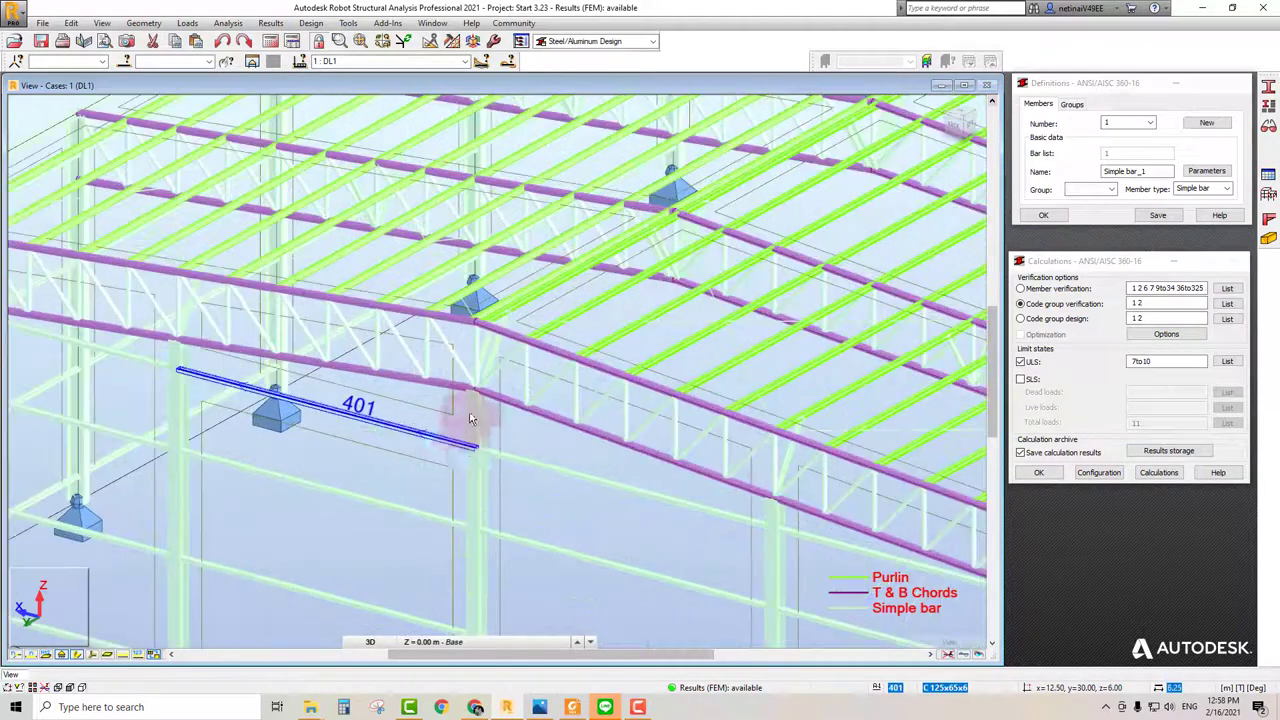
scroll(466, 334, "down", 2)
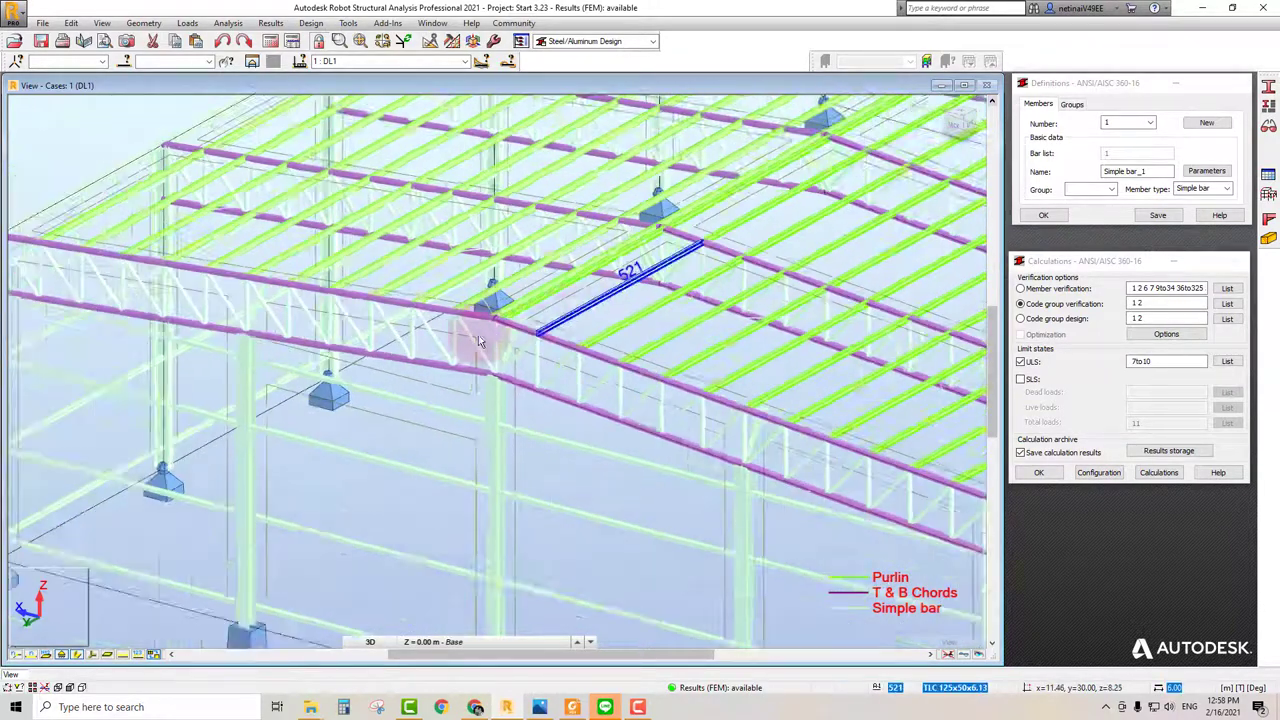
scroll(380, 364, "down", 2)
scroll(380, 364, "down", 1)
middle_click_drag(857, 157, 818, 226)
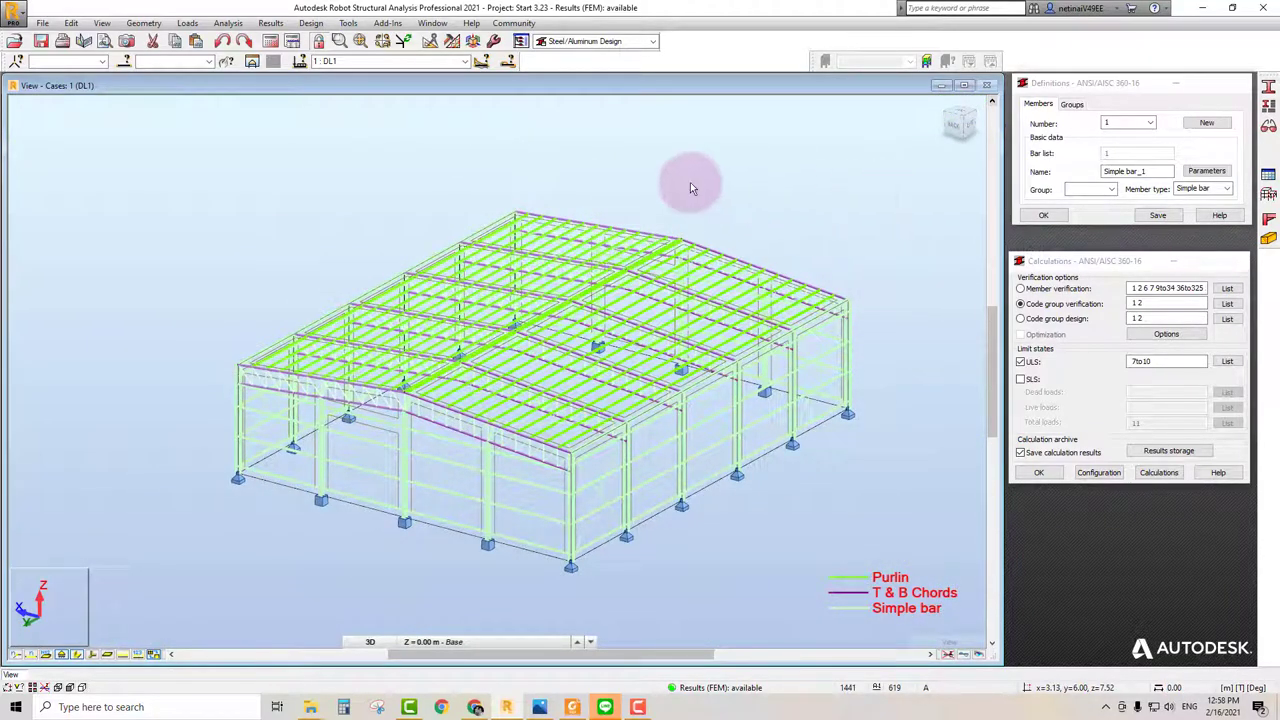
left_click(125, 62)
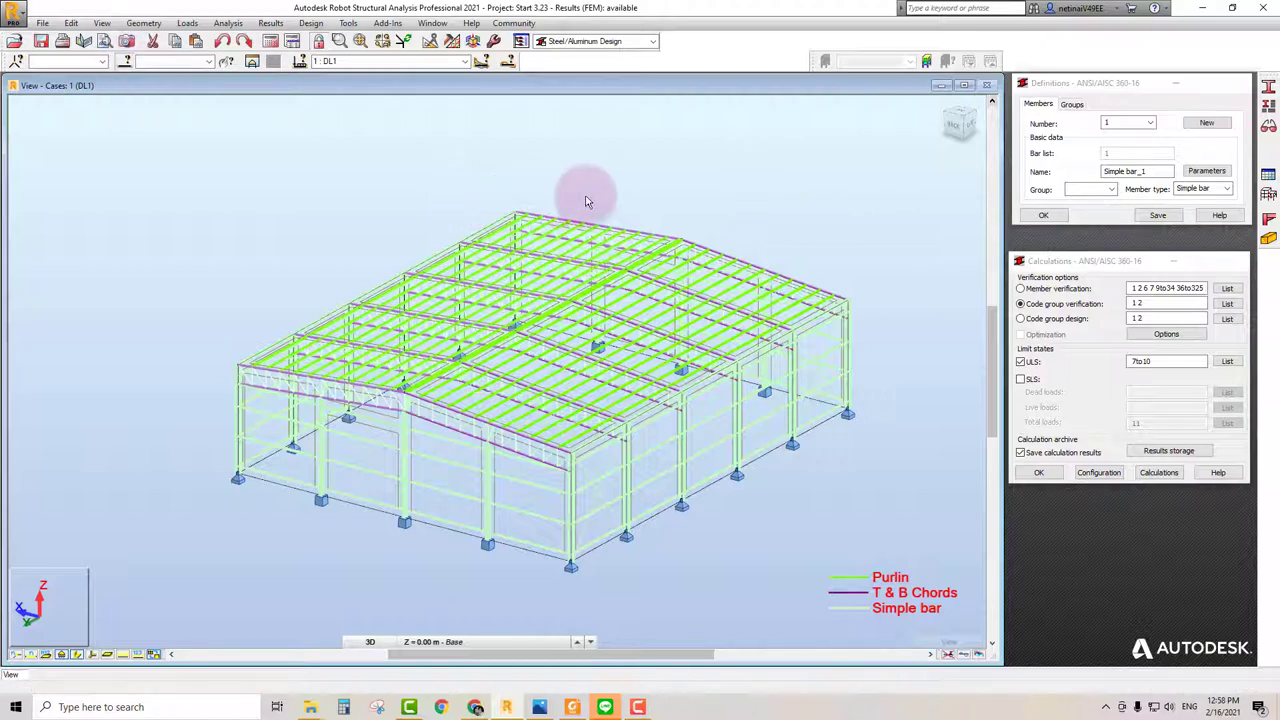
Step: Select all bars of the T & B Chords group with the bar selection tool
left_click(127, 62)
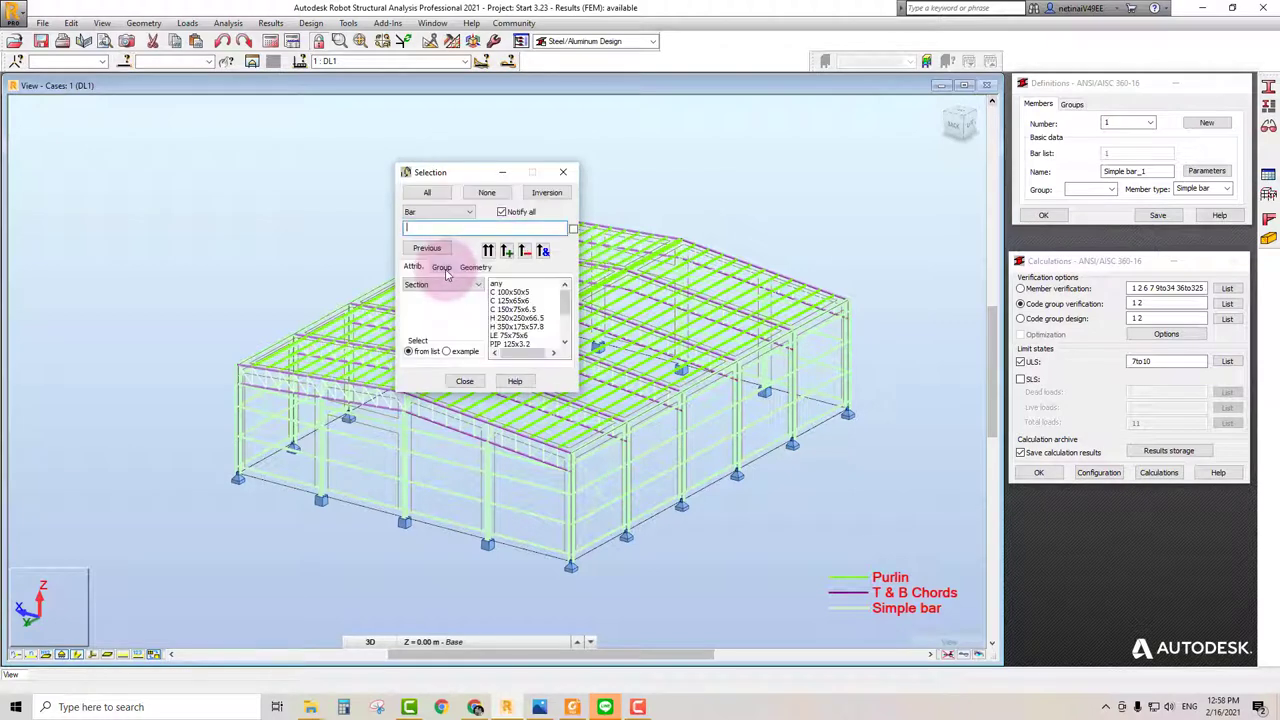
left_click(441, 268)
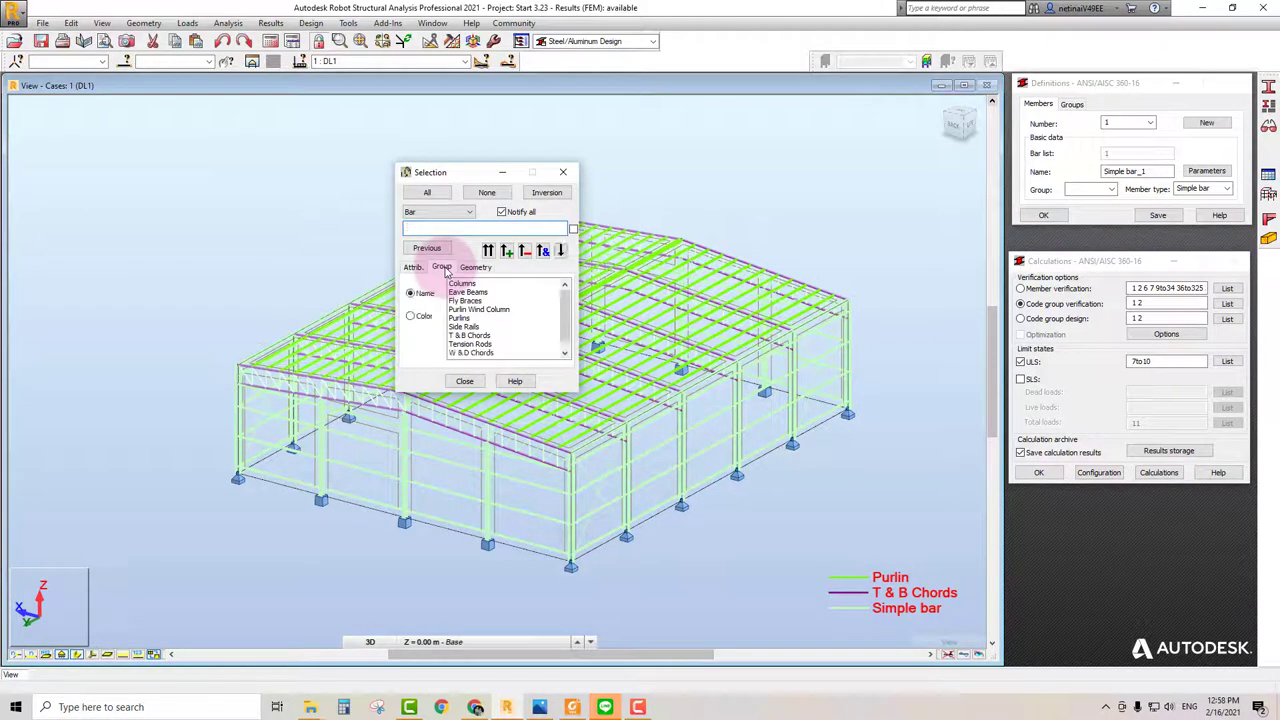
left_click(470, 336)
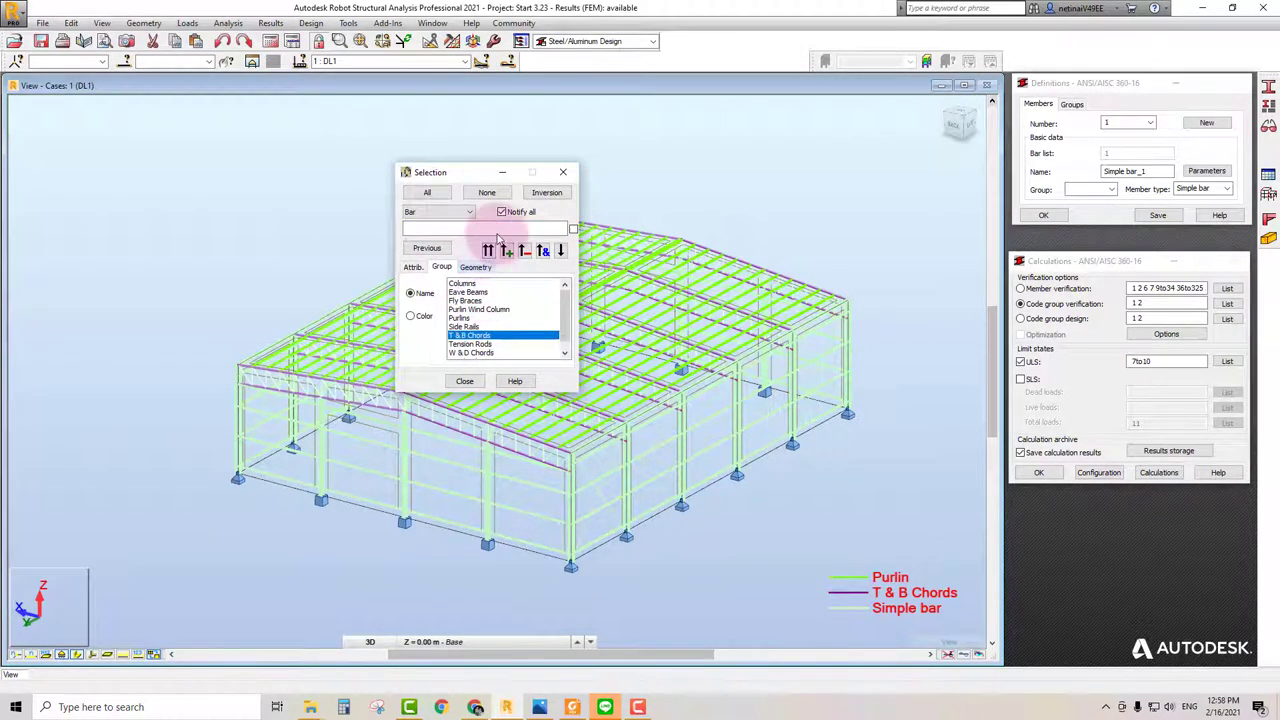
left_click(488, 250)
left_click(415, 228)
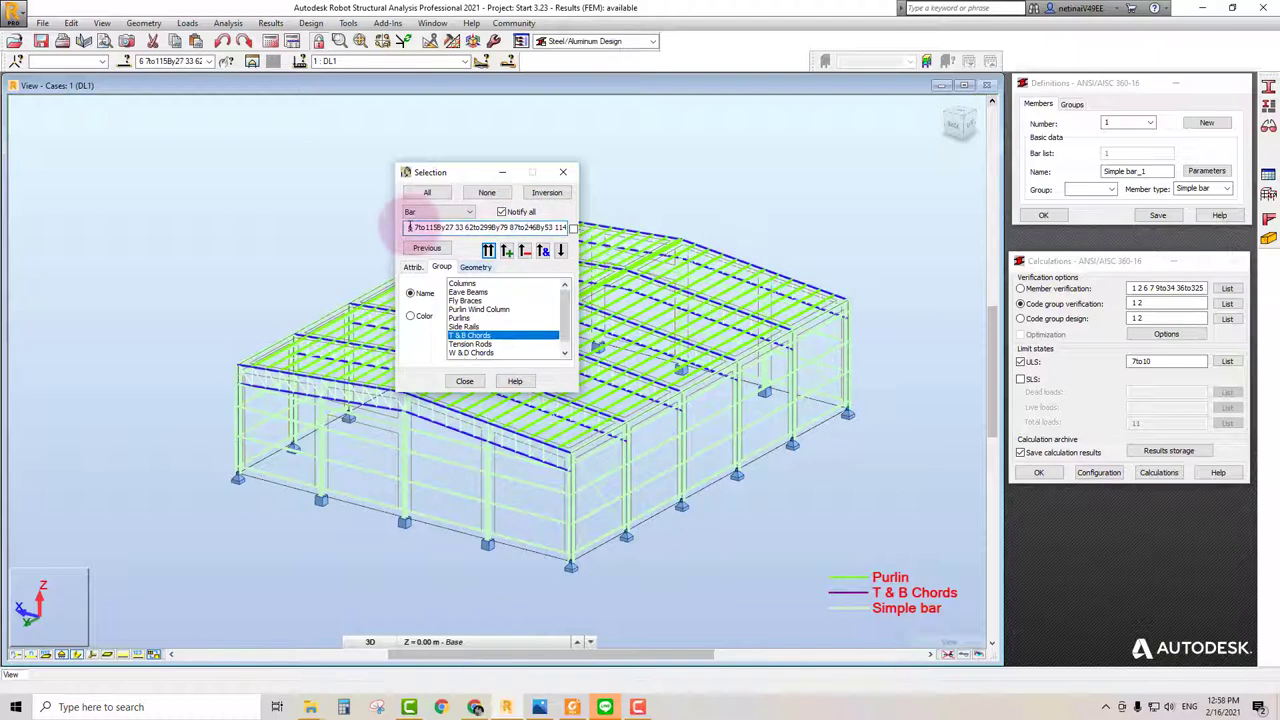
left_click_drag(410, 228, 671, 229)
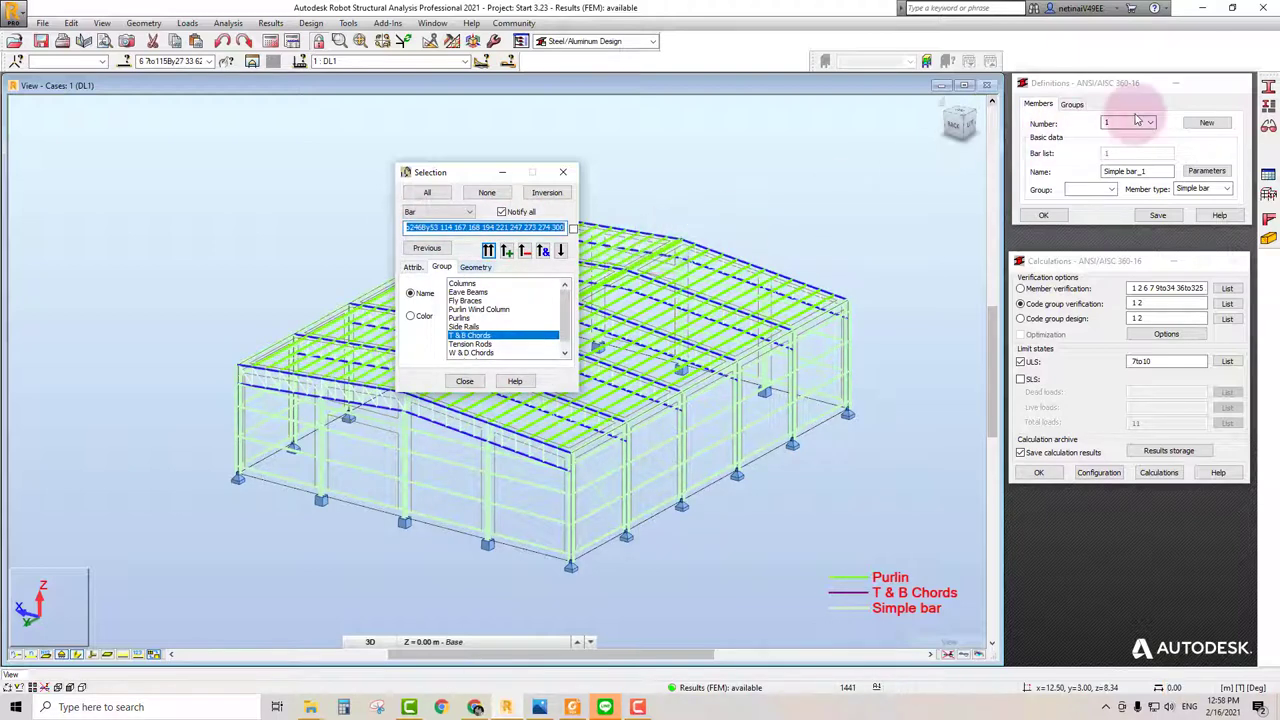
Step: Assign the selected bars to design group 3 and name it 'T & B'
left_click(1076, 108)
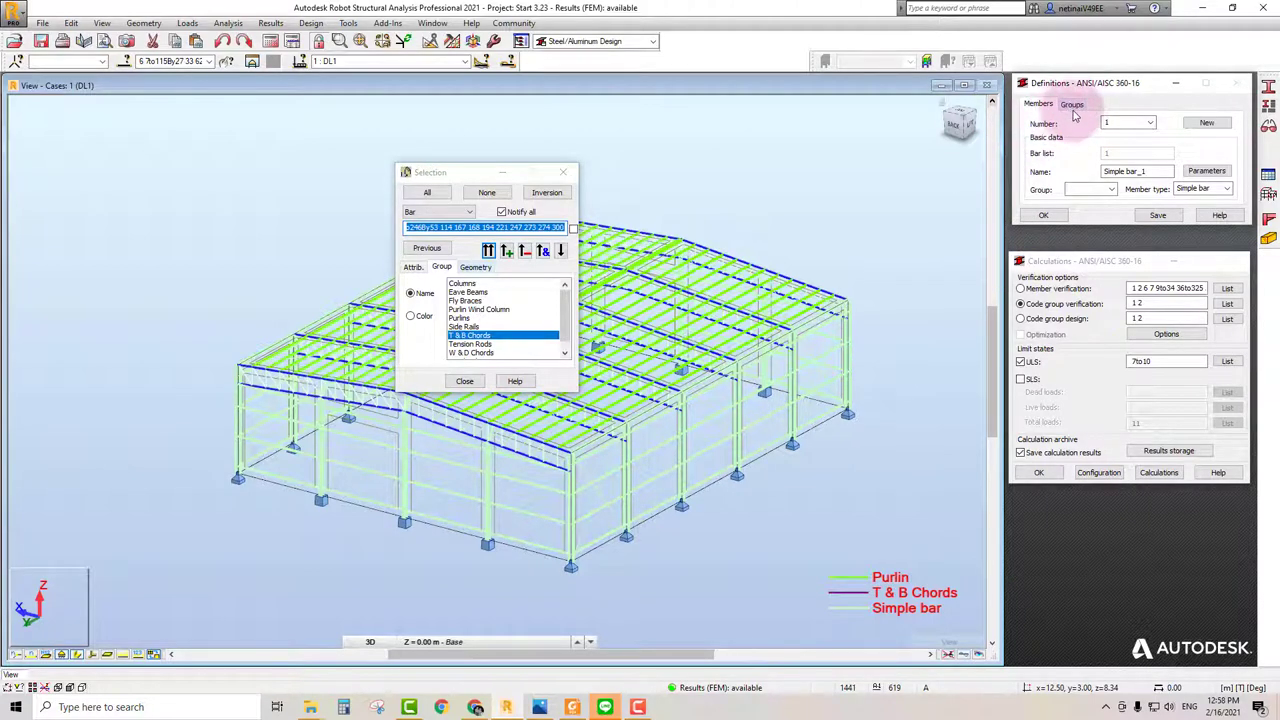
left_click(1073, 106)
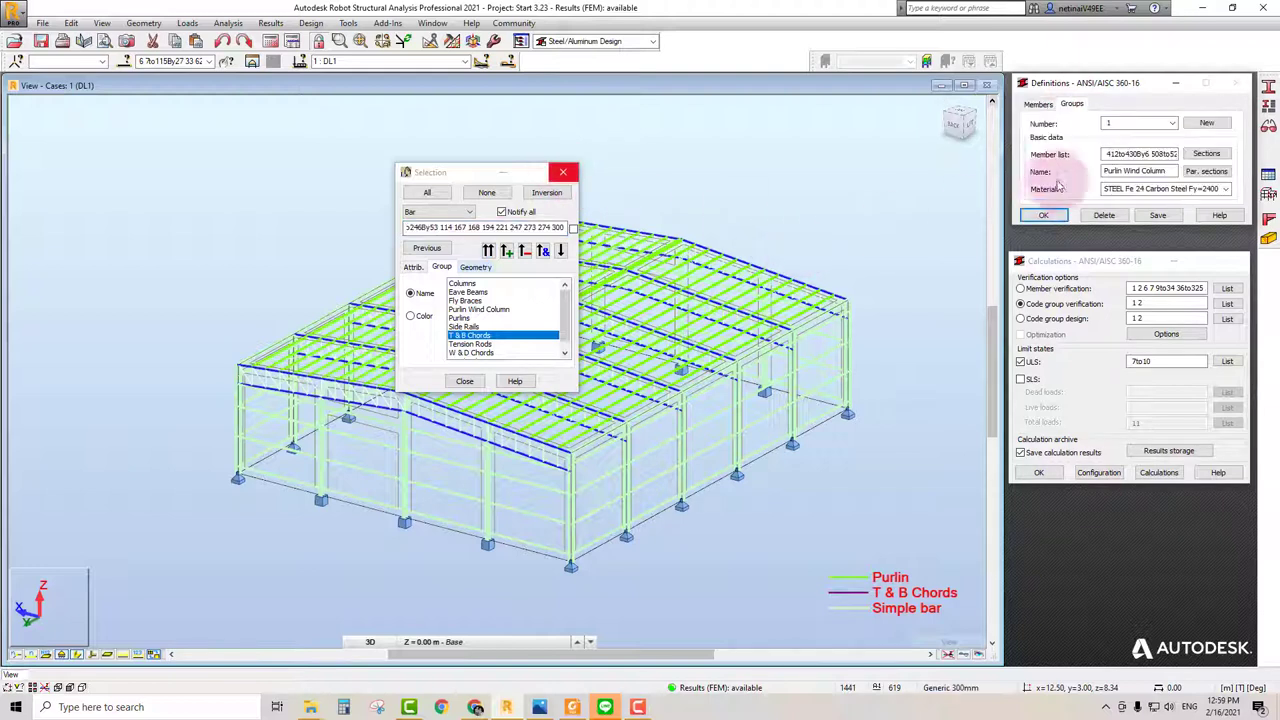
left_click(1208, 124)
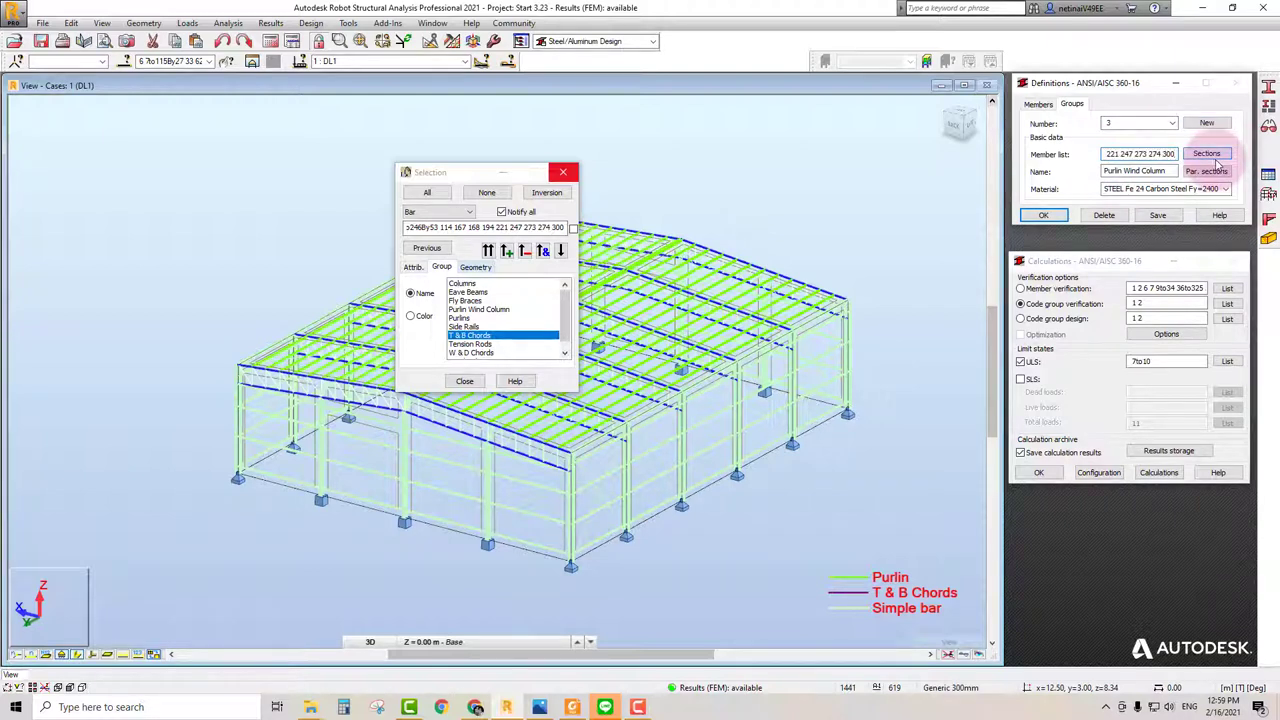
left_click_drag(1165, 171, 1036, 171)
type("T & B")
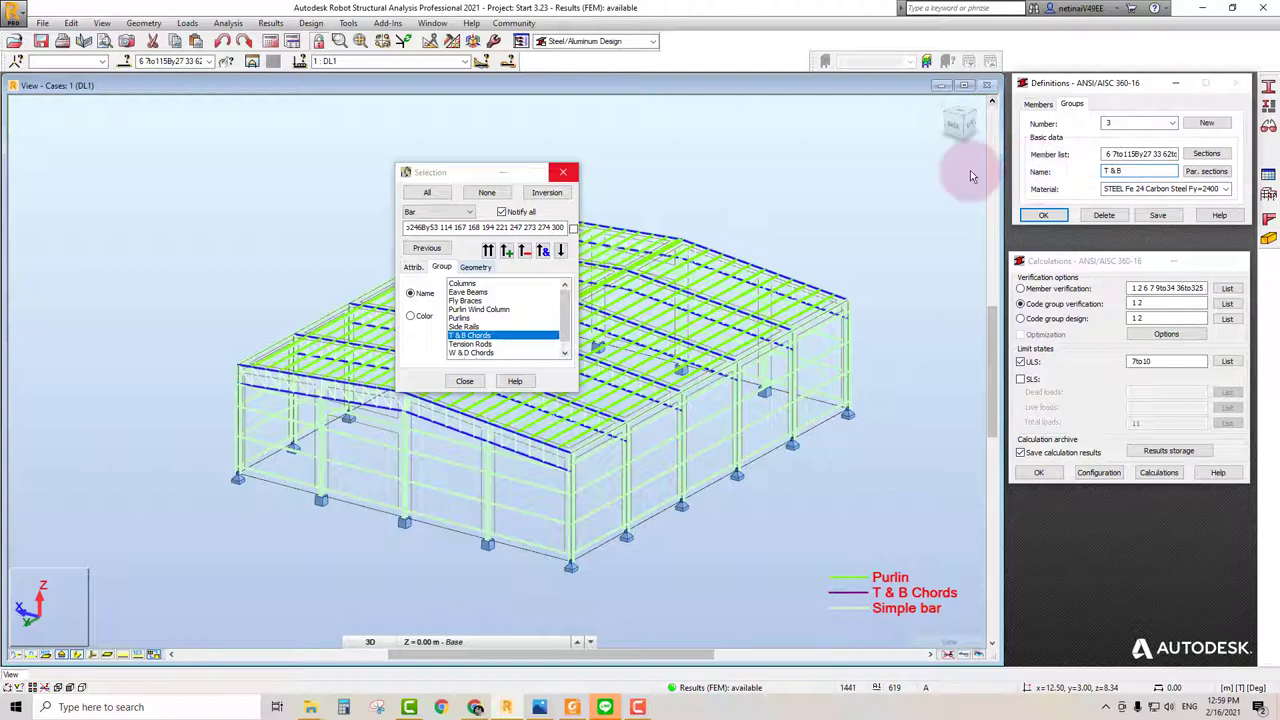
Step: Replace the TLC candidate sections with Thailand PIP tubes and save group 3
left_click(1207, 153)
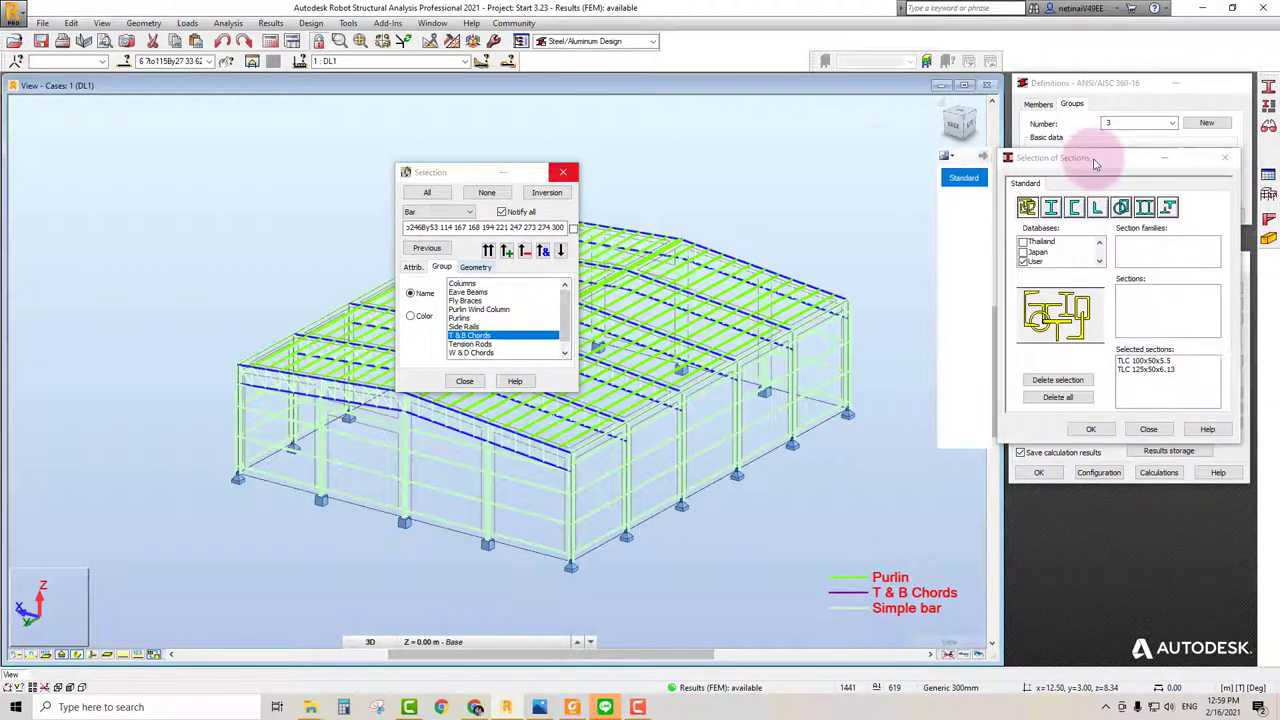
left_click_drag(1090, 150, 831, 150)
left_click(797, 386)
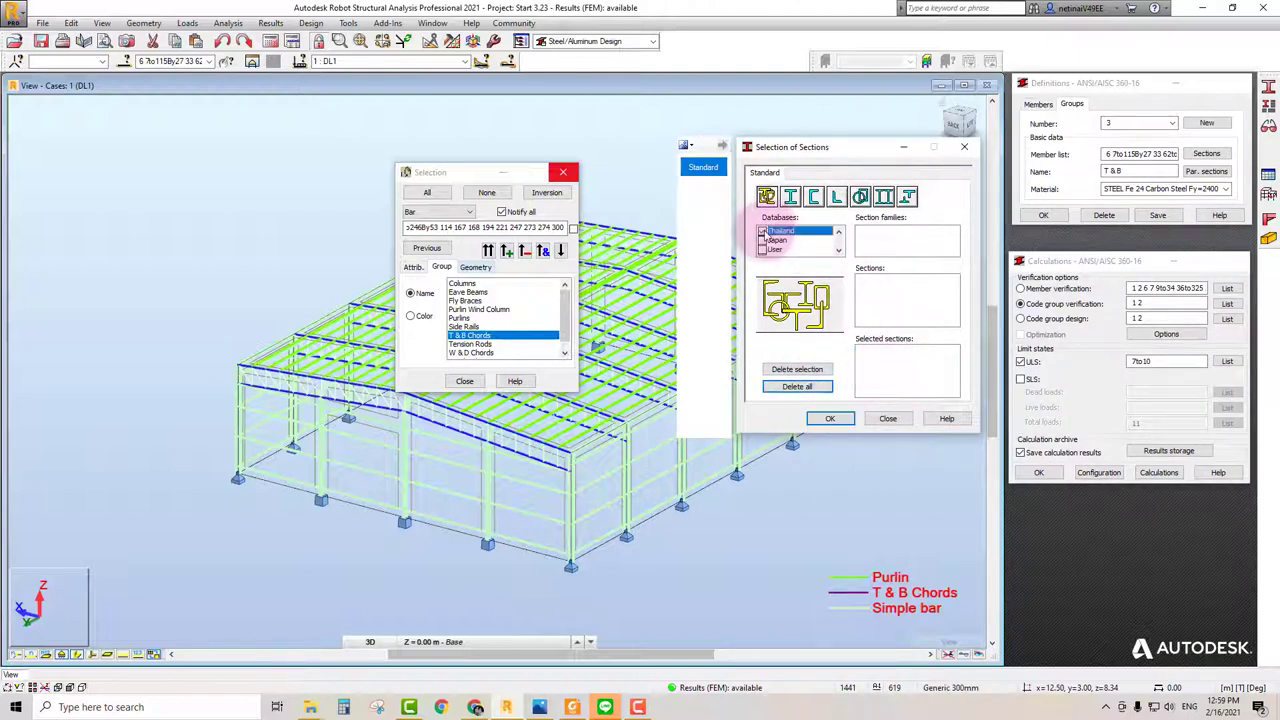
left_click(860, 196)
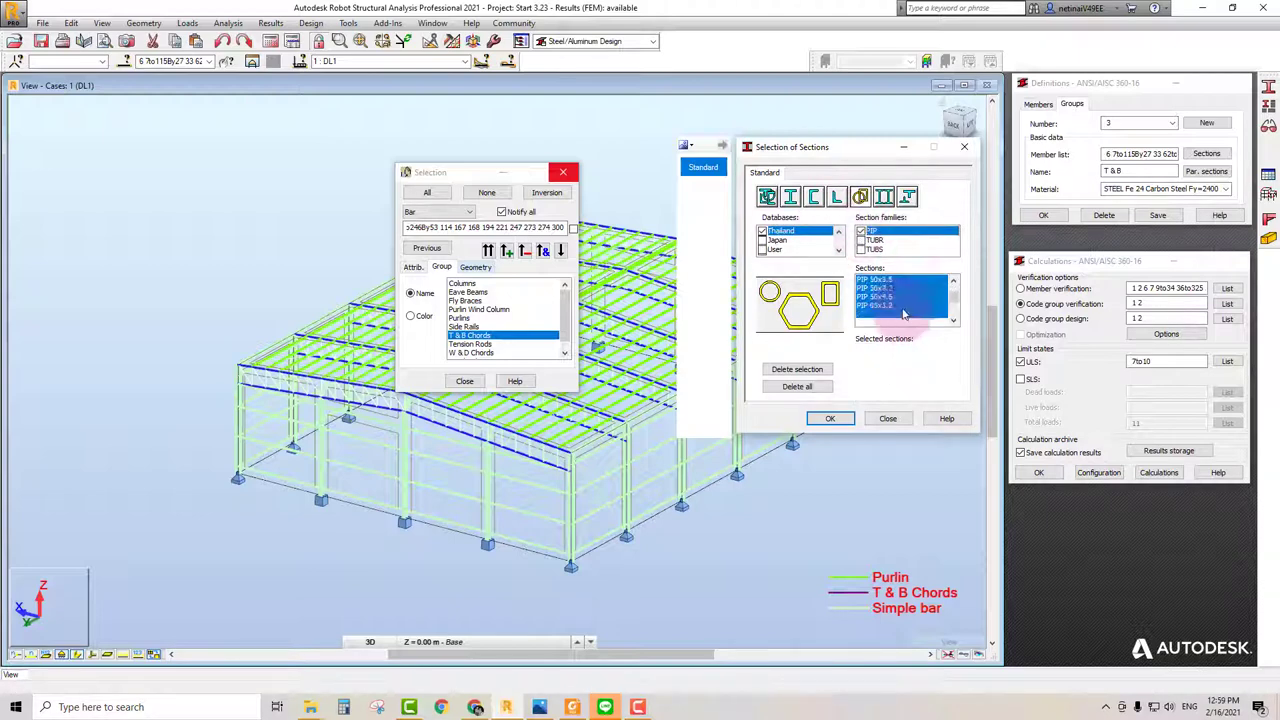
left_click(827, 422)
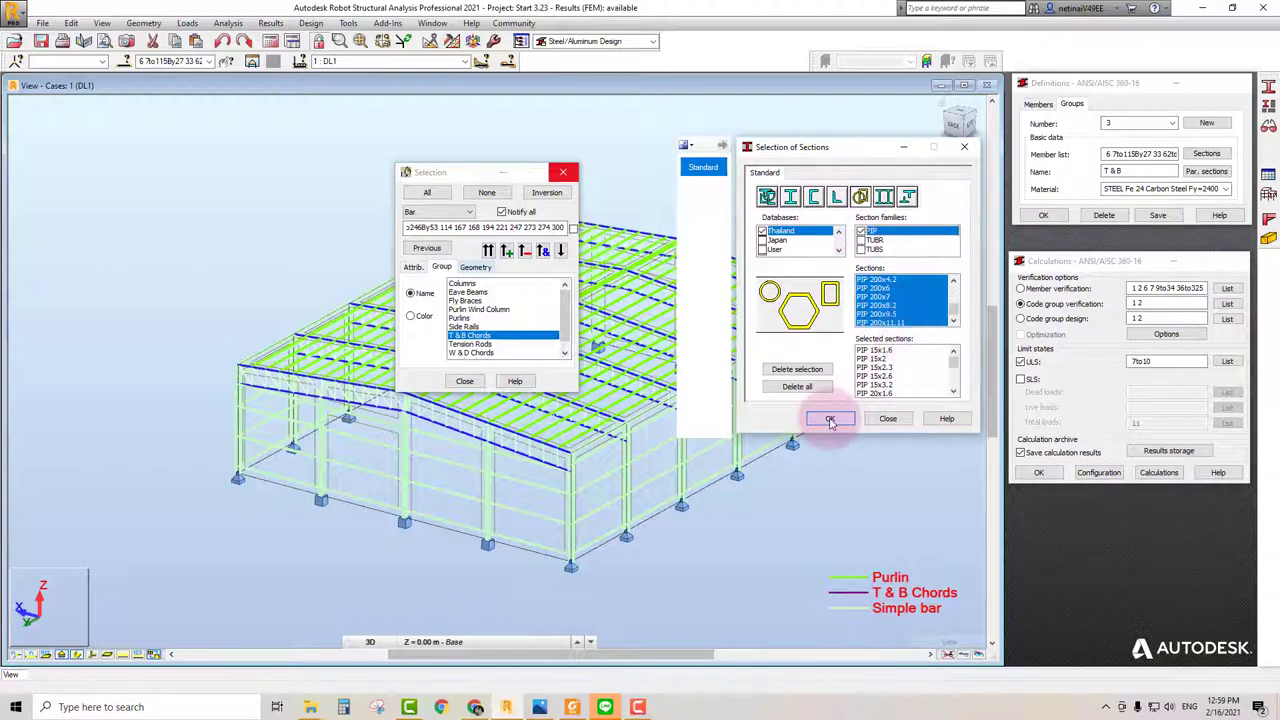
left_click(830, 420)
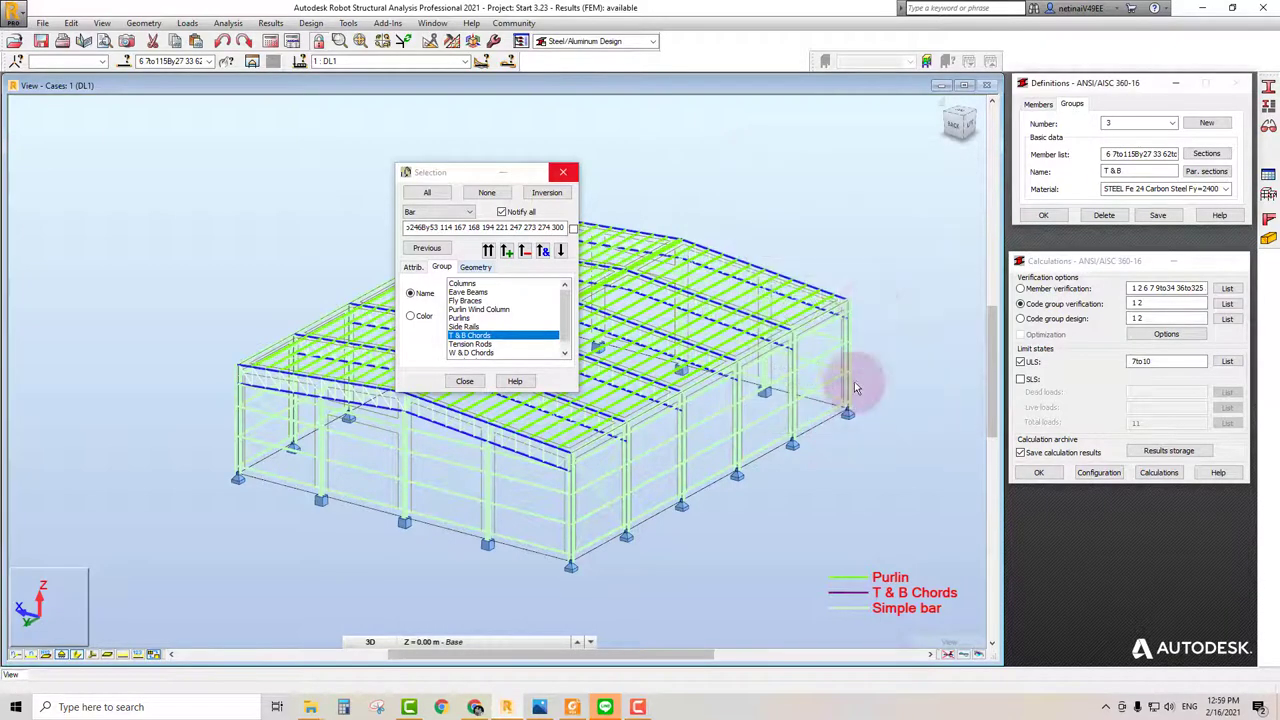
left_click(1158, 216)
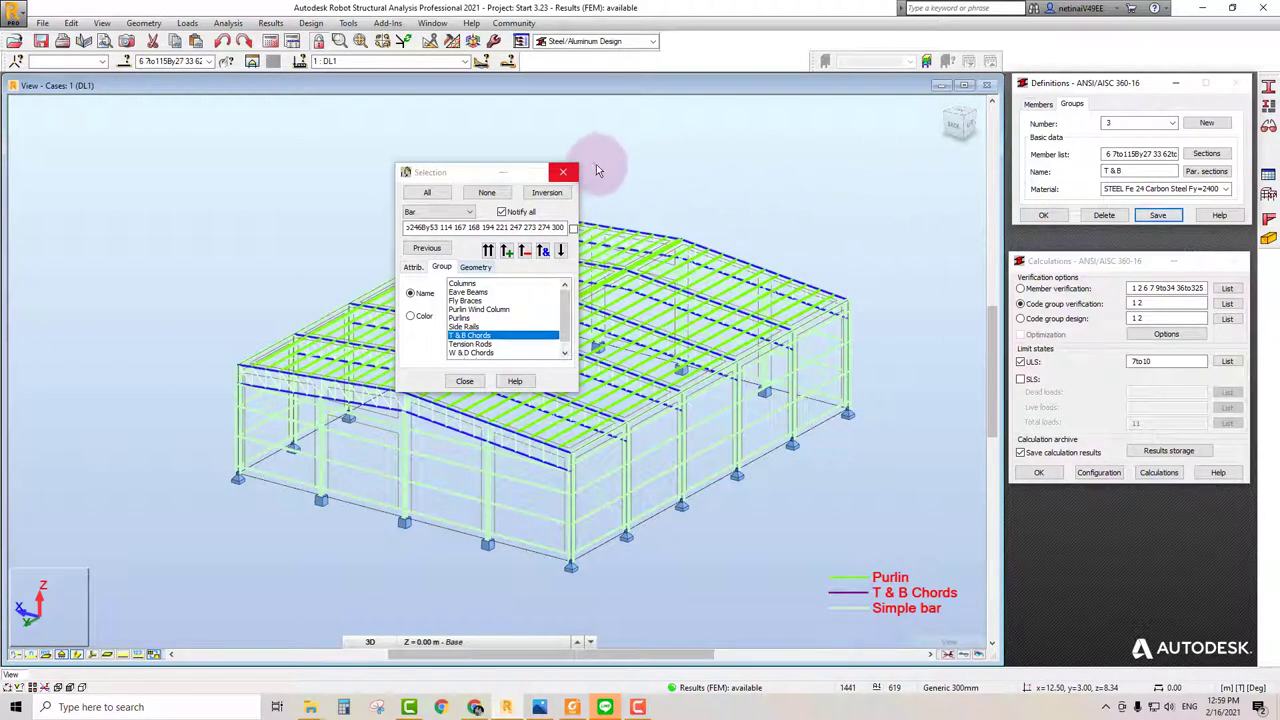
left_click(565, 175)
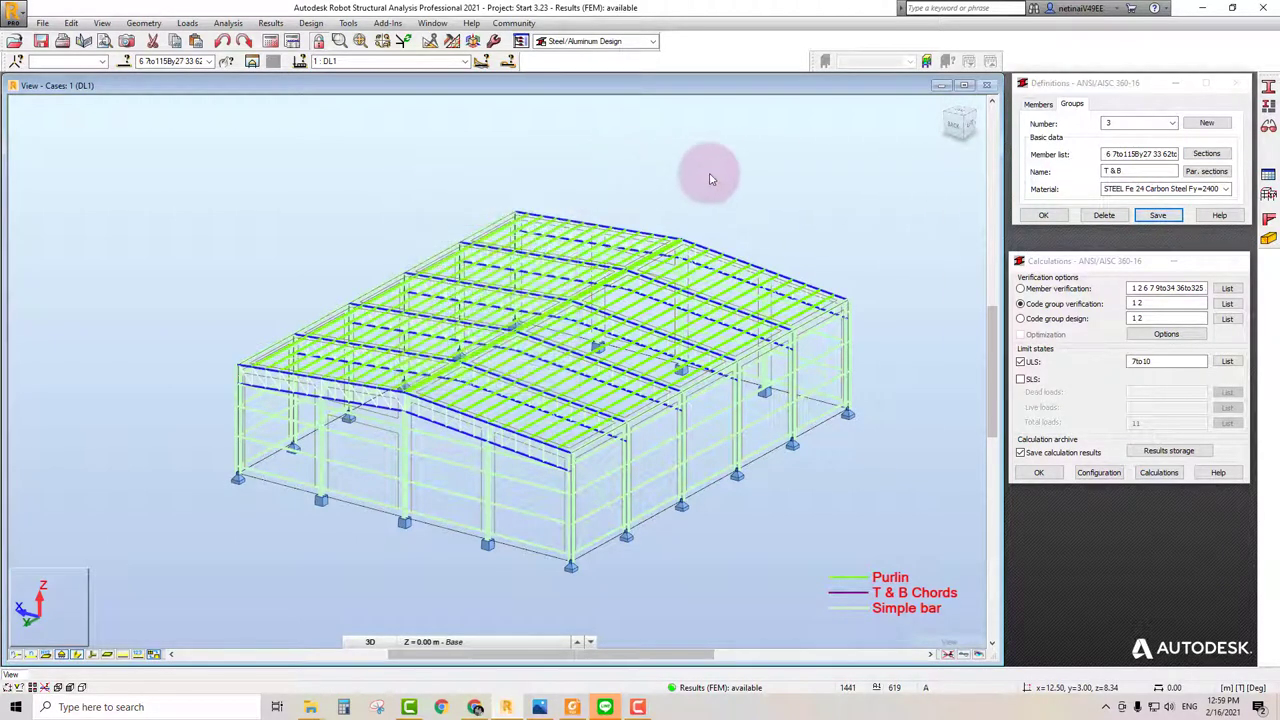
Step: Switch the code check configuration to the ASD calculation method and apply it
left_click(780, 199)
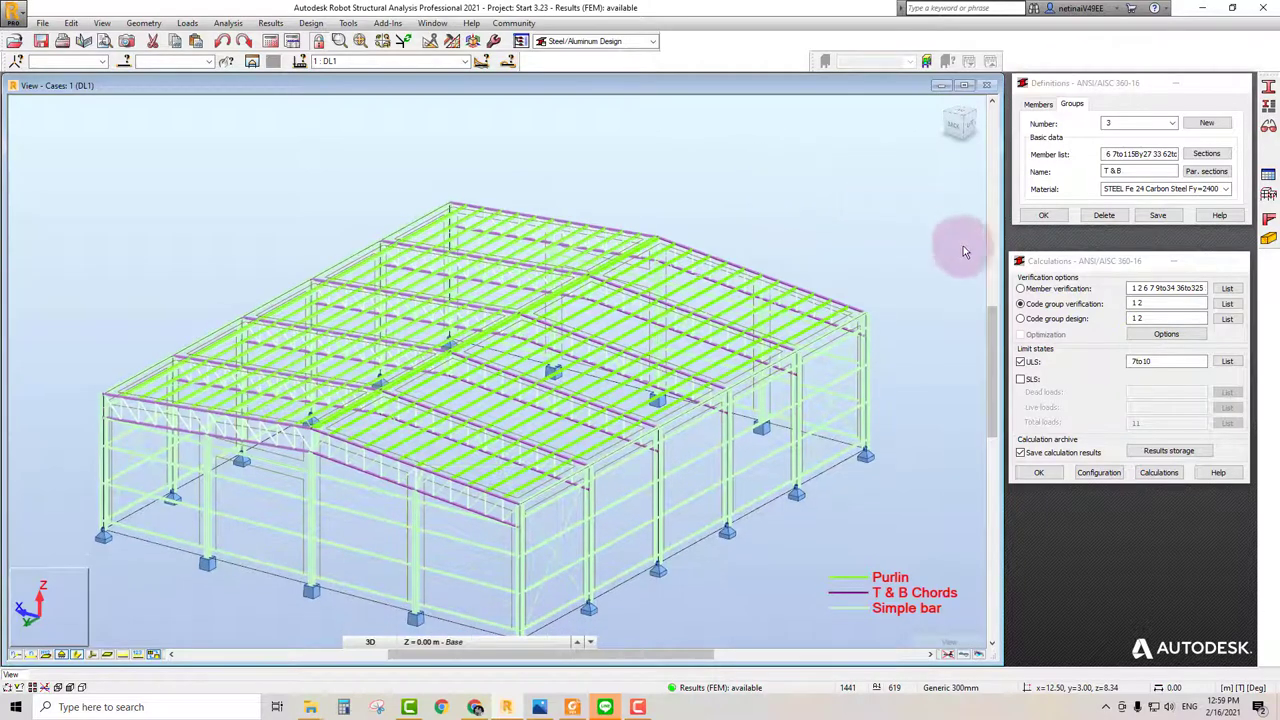
left_click(1099, 476)
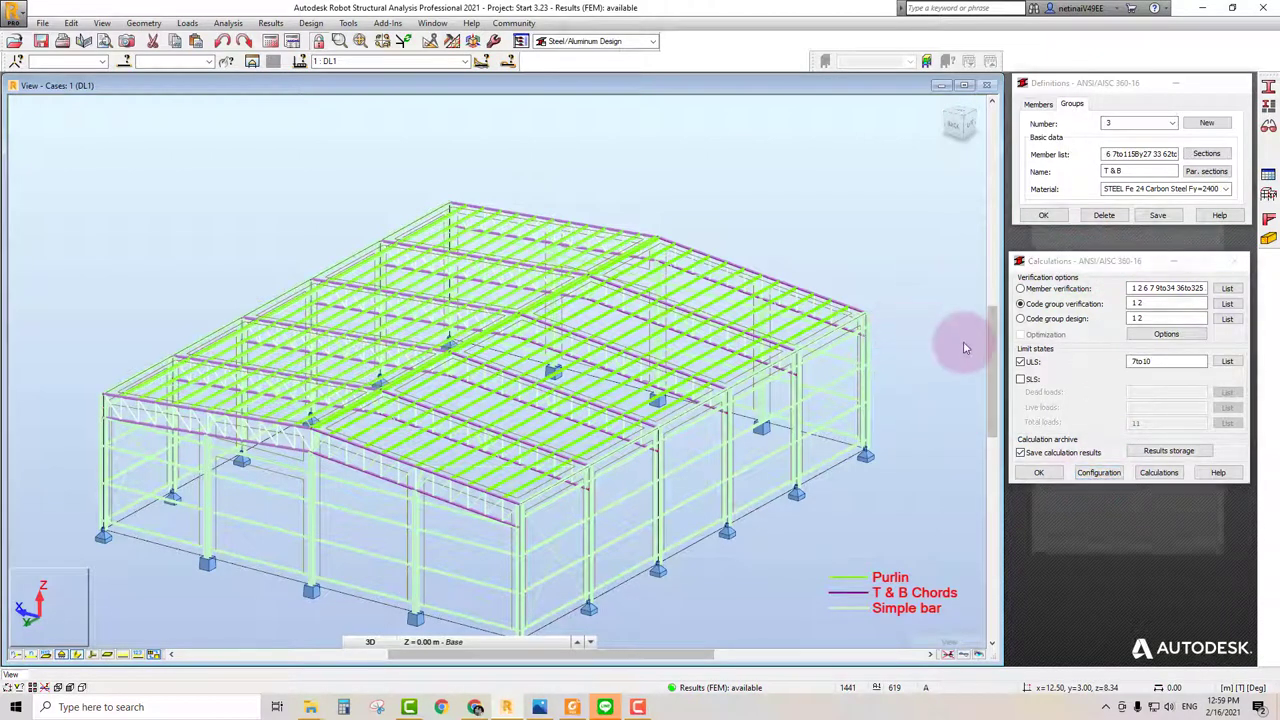
left_click_drag(1085, 186, 840, 156)
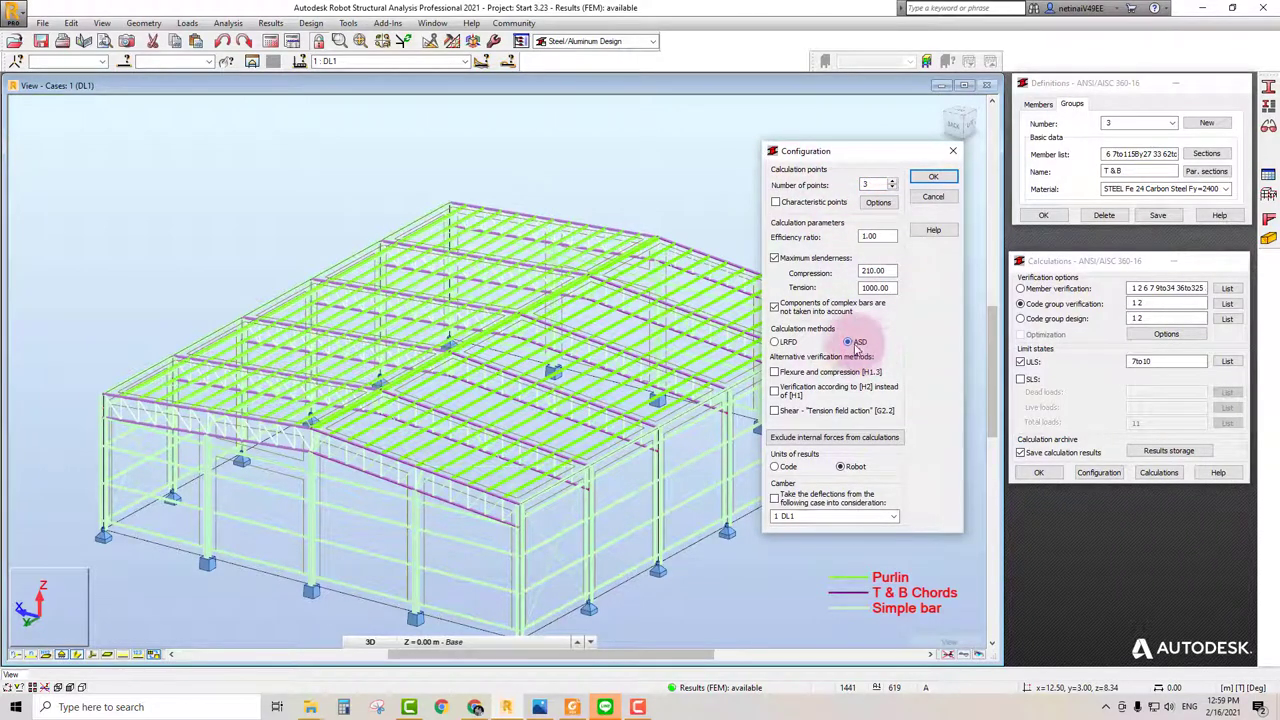
left_click(937, 178)
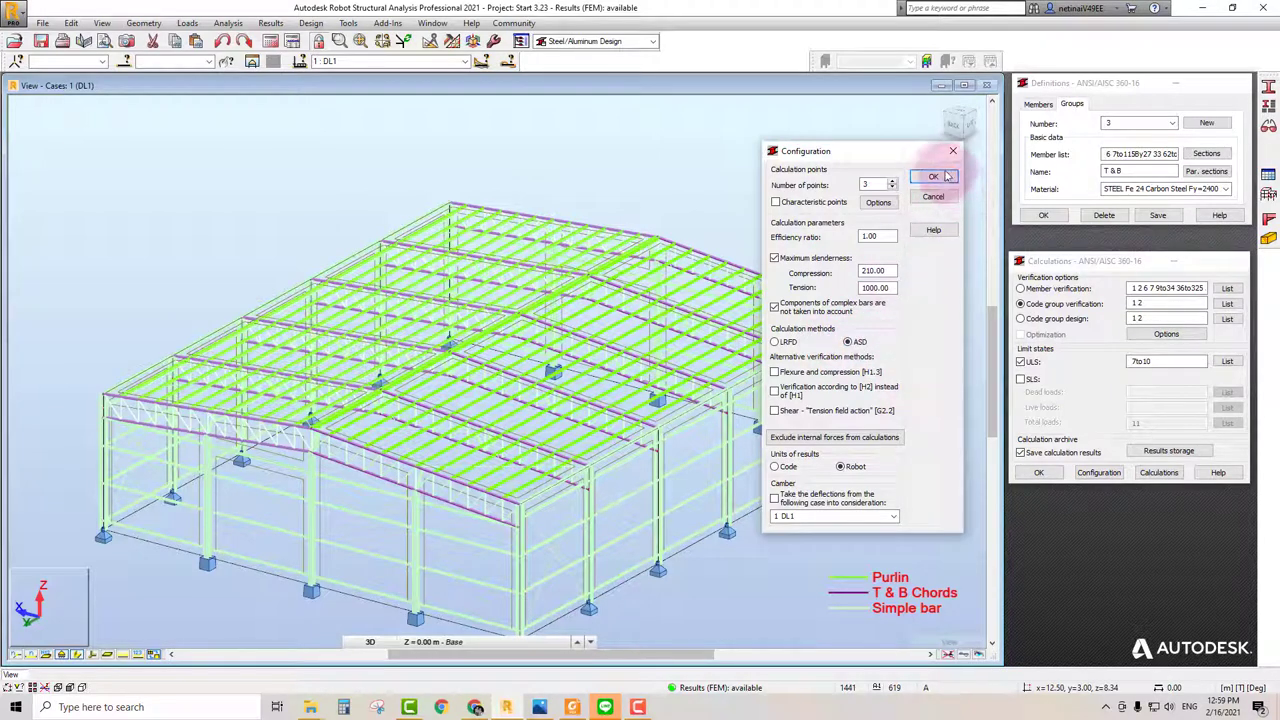
left_click(934, 178)
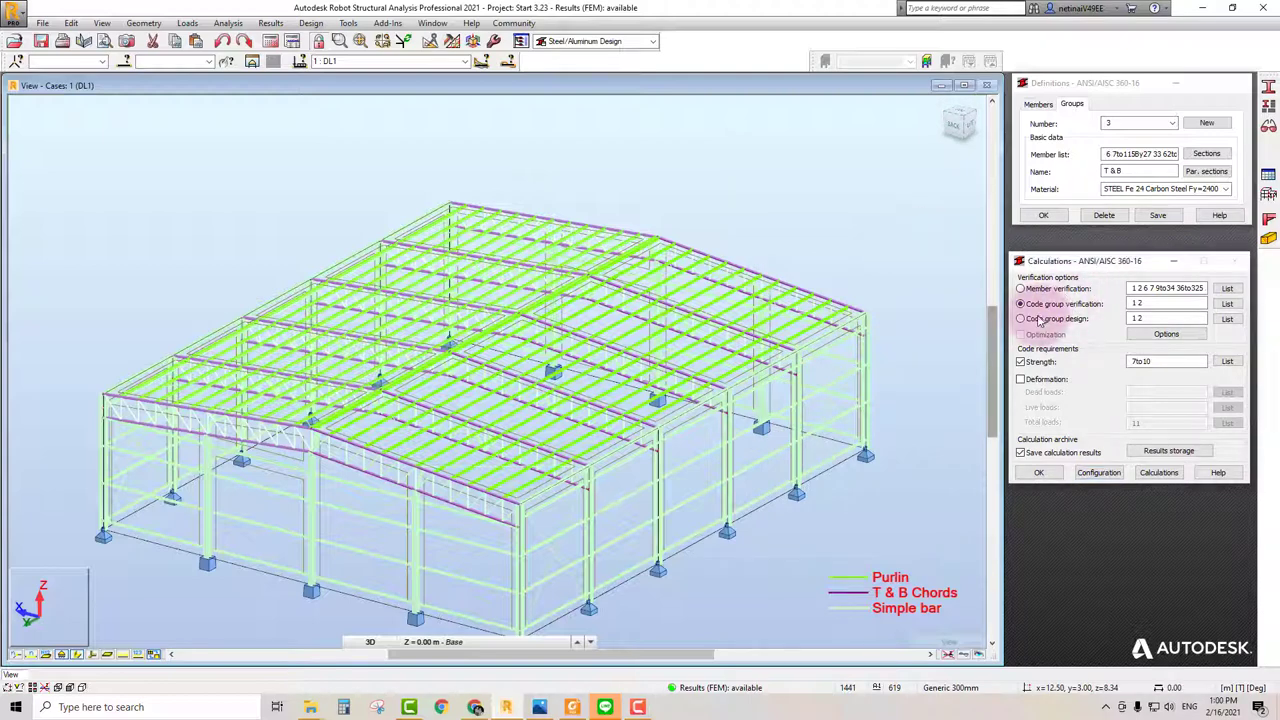
Step: Set code group 3 design with section optimization by weight
left_click(1095, 318)
type("3")
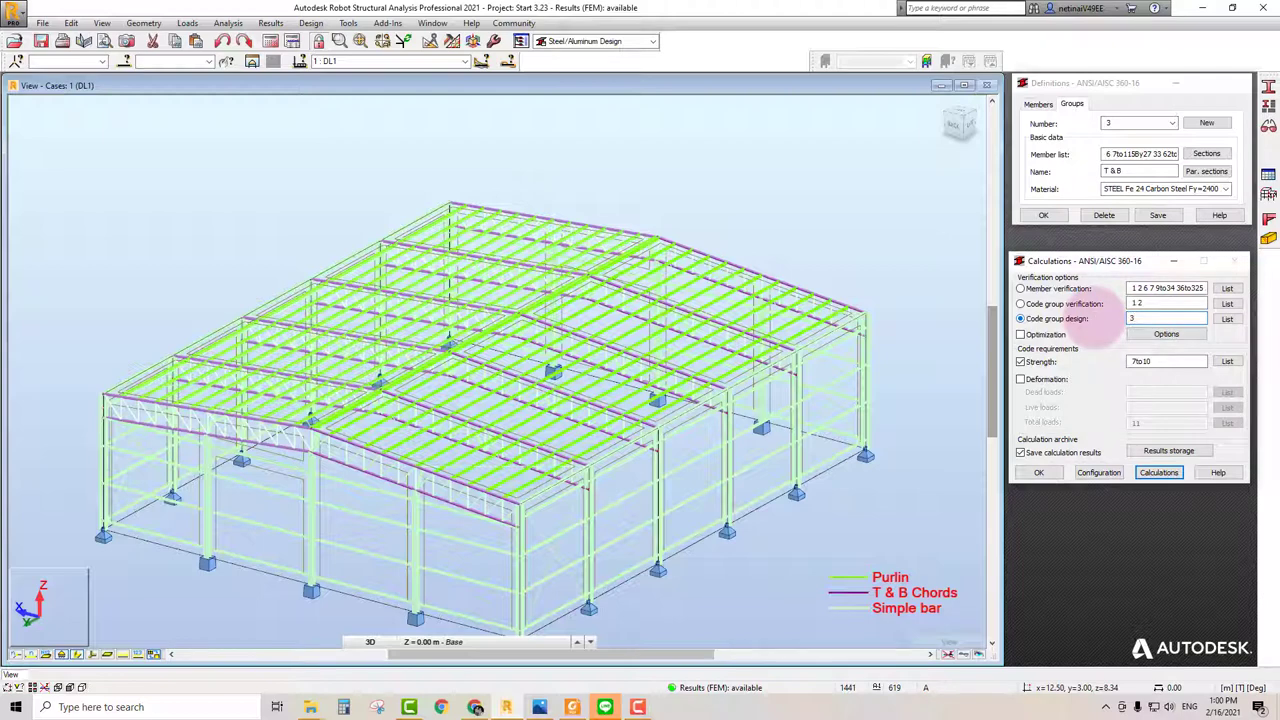
left_click(1020, 334)
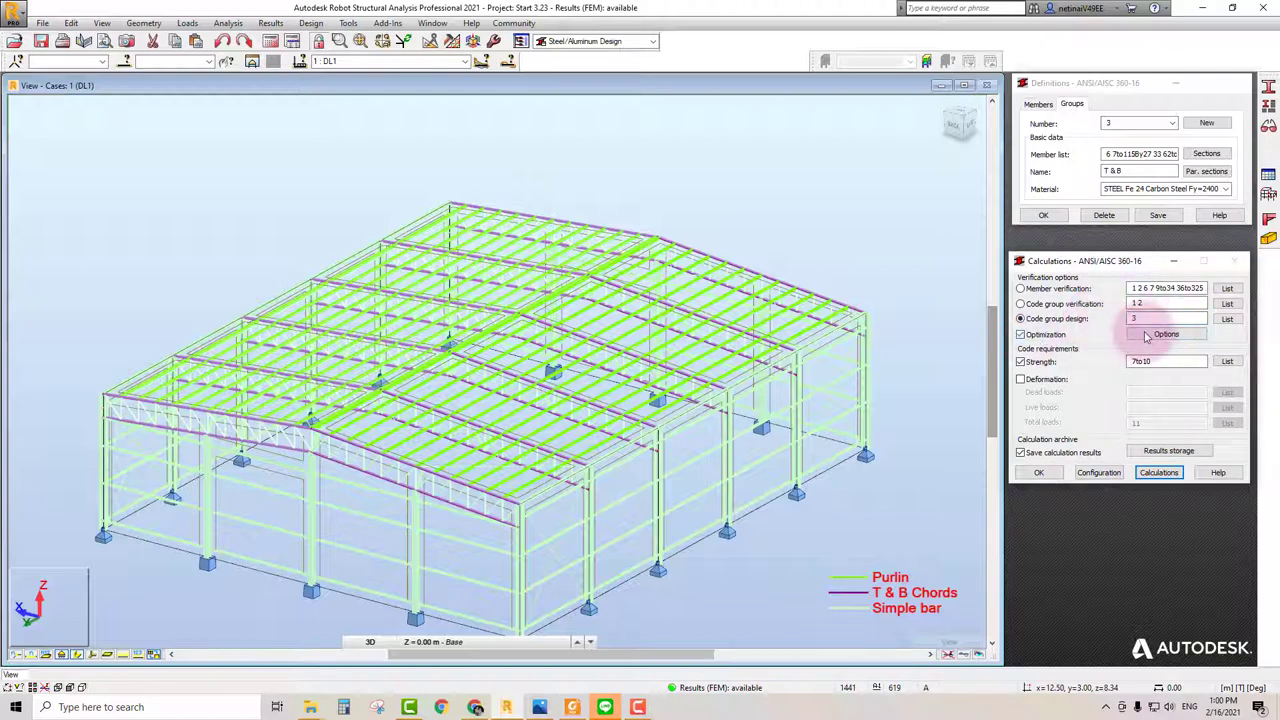
left_click(1166, 334)
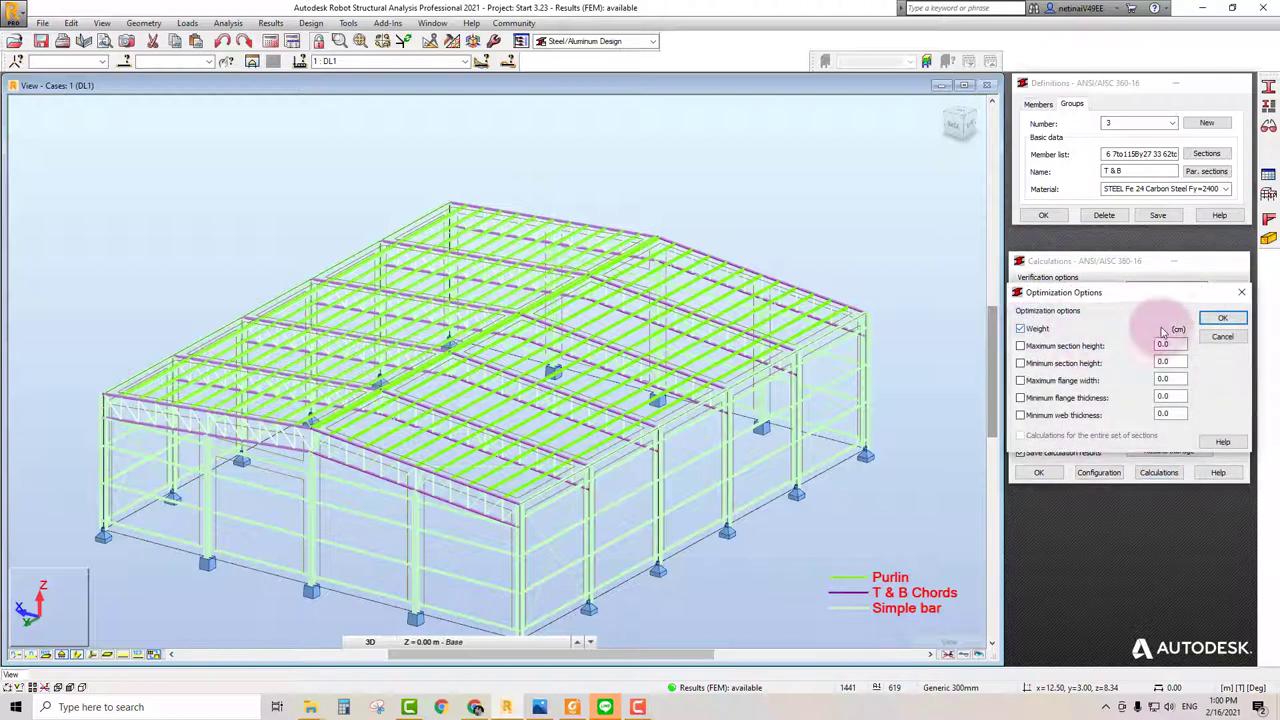
left_click(1222, 318)
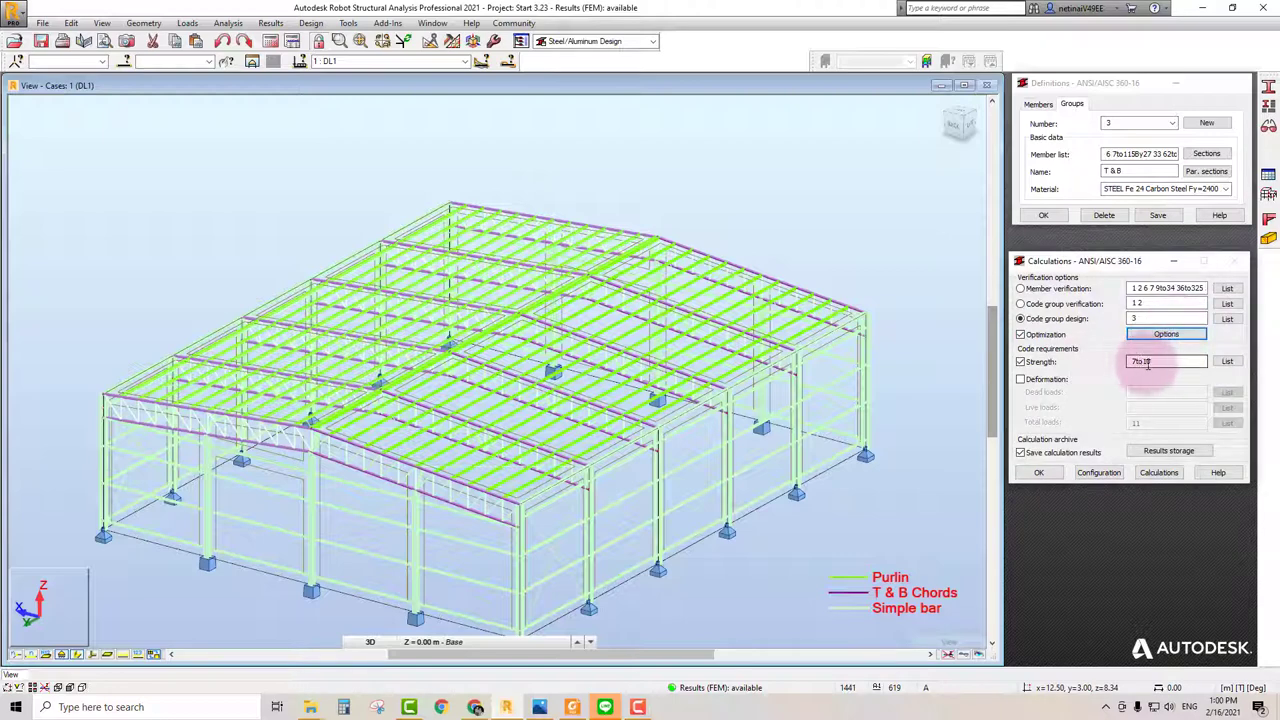
Step: Limit the strength check to ULS combinations 7to10 by filtering combinations by type
left_click(1228, 361)
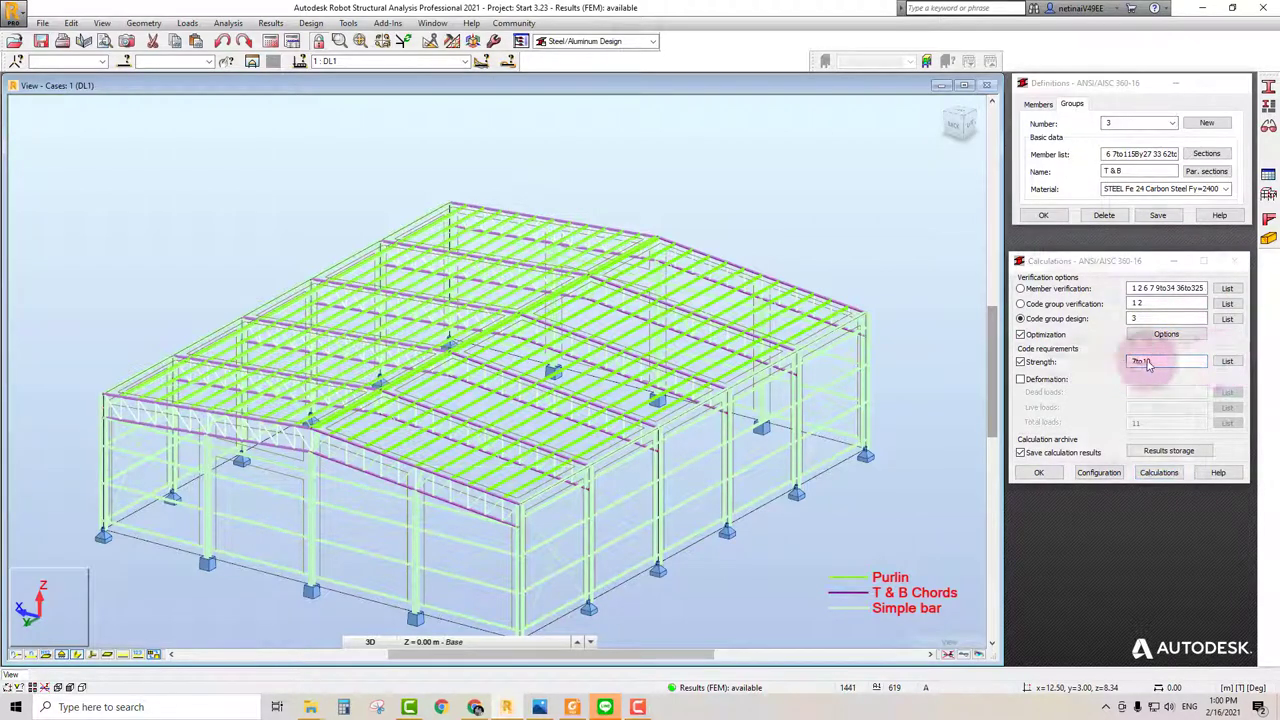
left_click_drag(1070, 258, 757, 258)
left_click(758, 362)
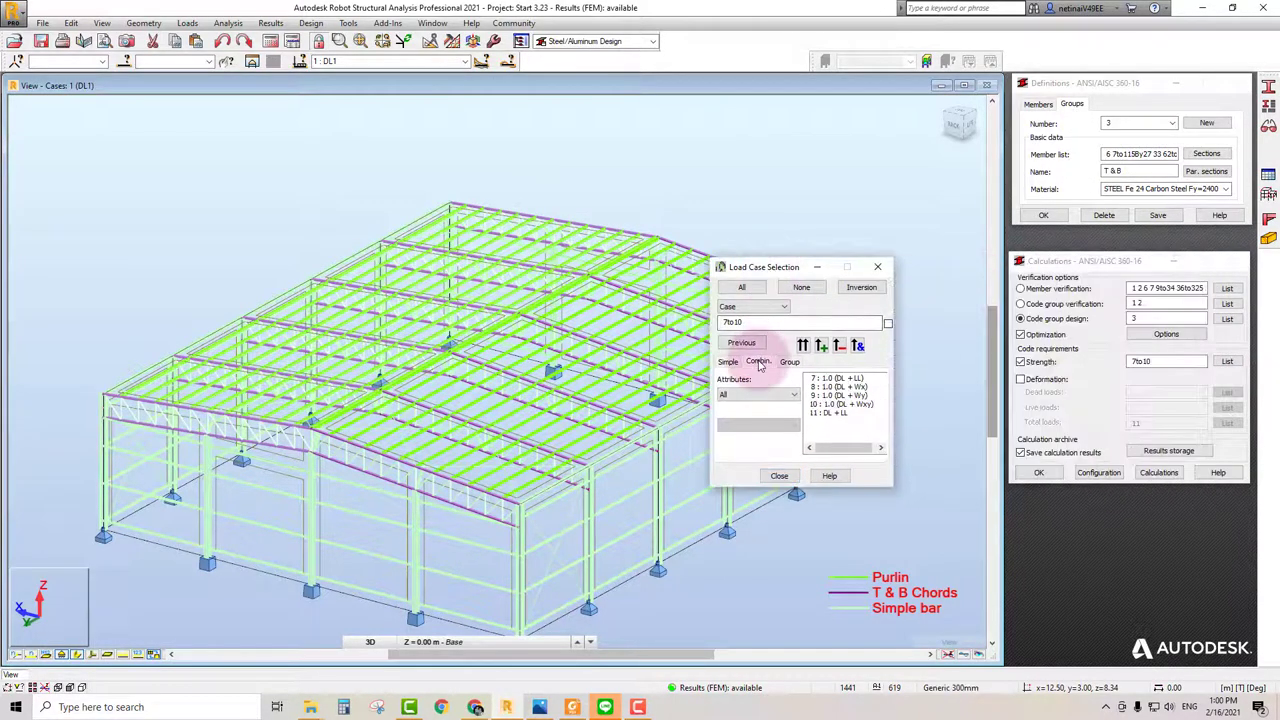
left_click(757, 395)
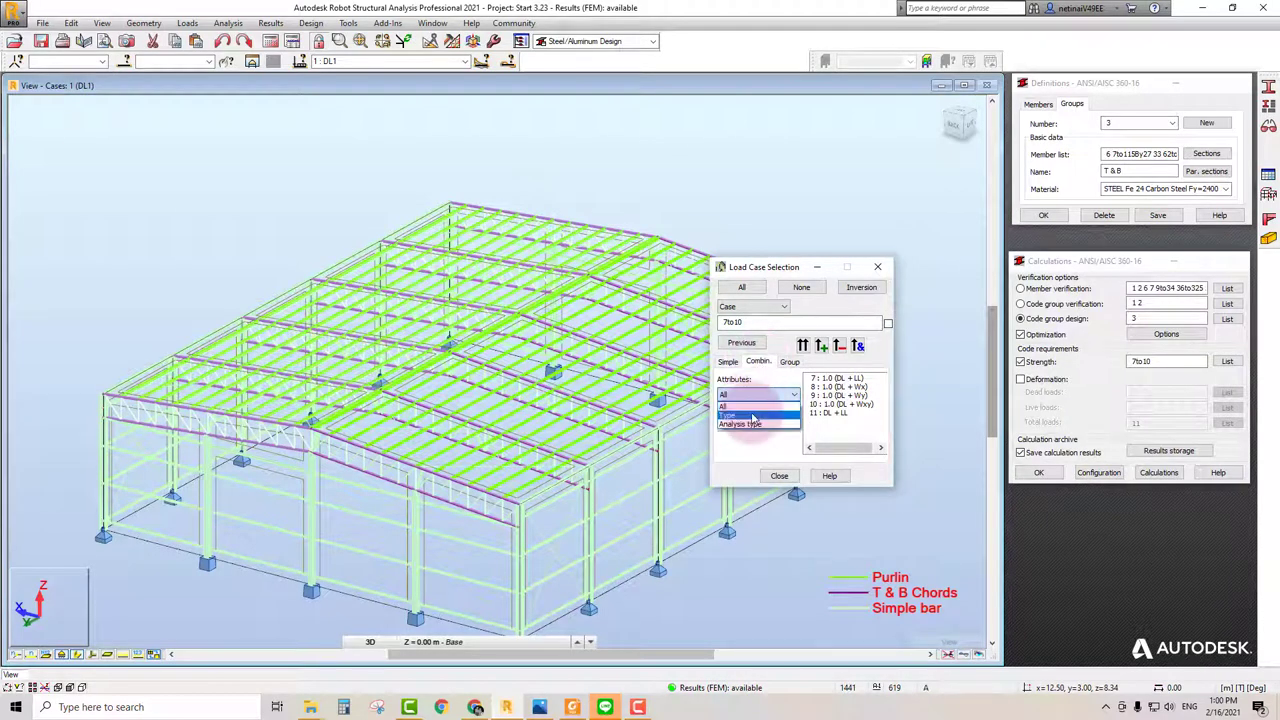
left_click(753, 417)
left_click(745, 444)
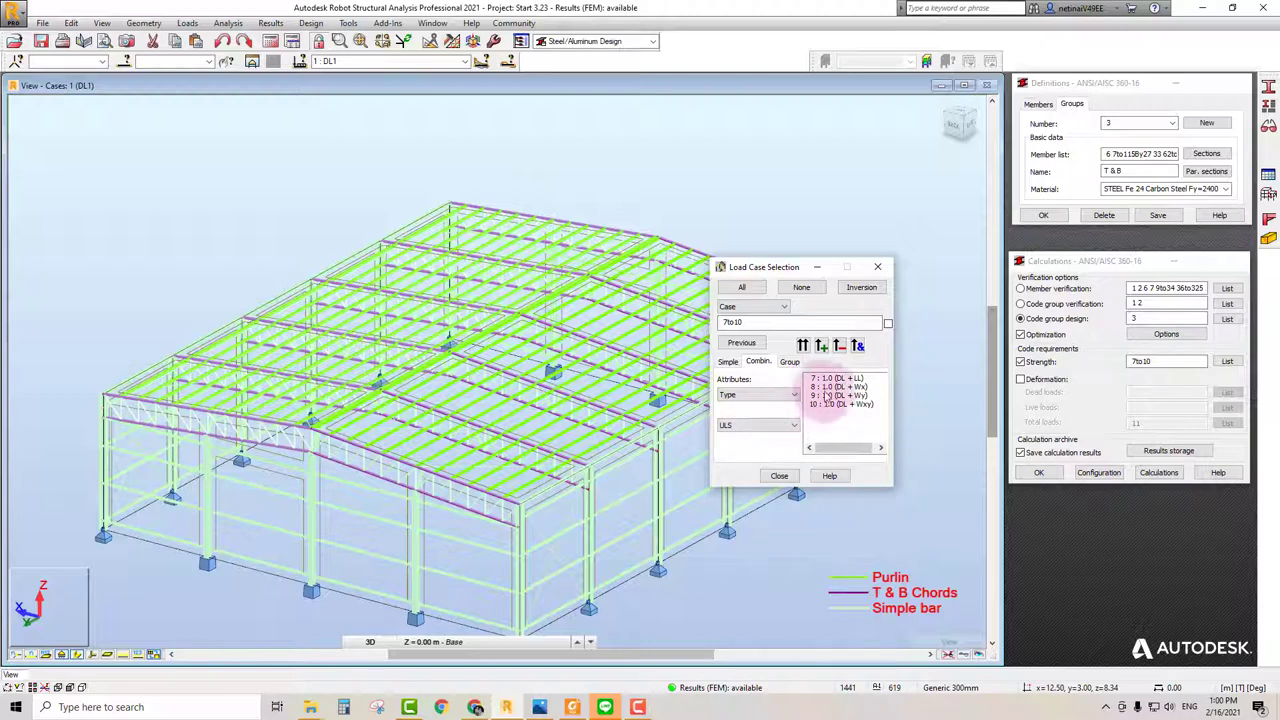
left_click(876, 268)
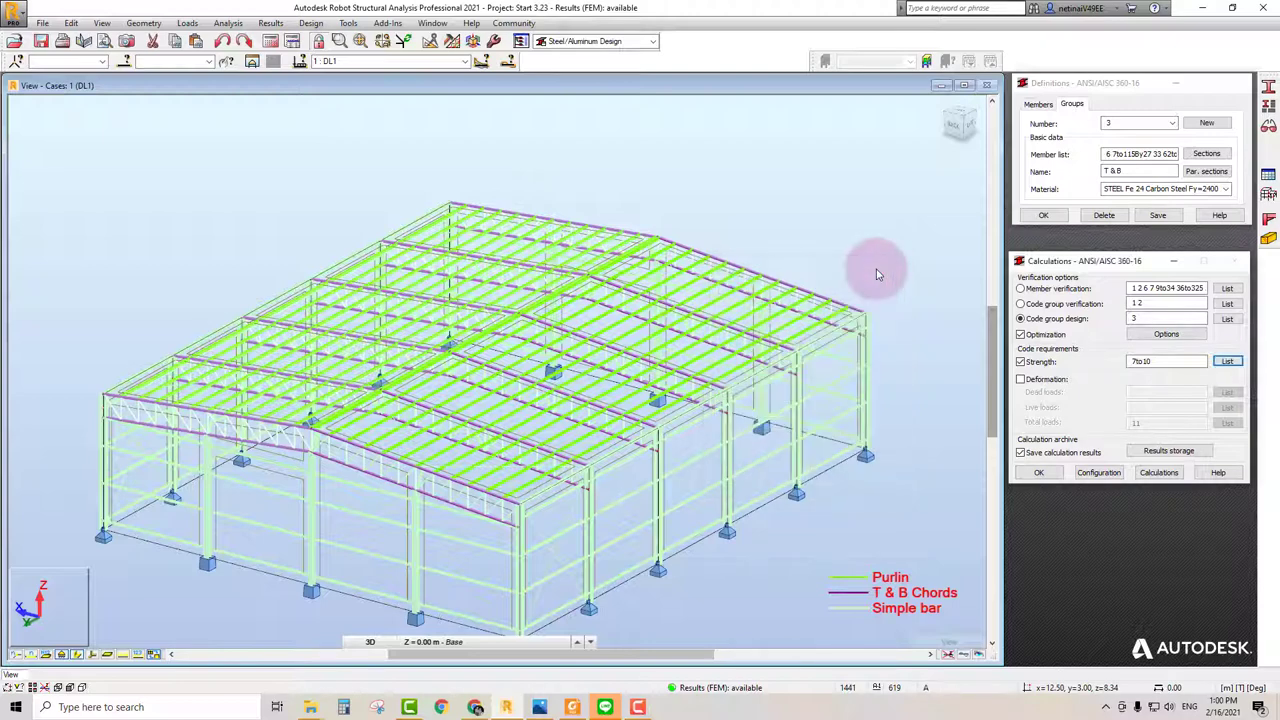
Step: Run the code group design and open the detailed check for PIP 150x4.5 at ratio 0.78
left_click(1158, 473)
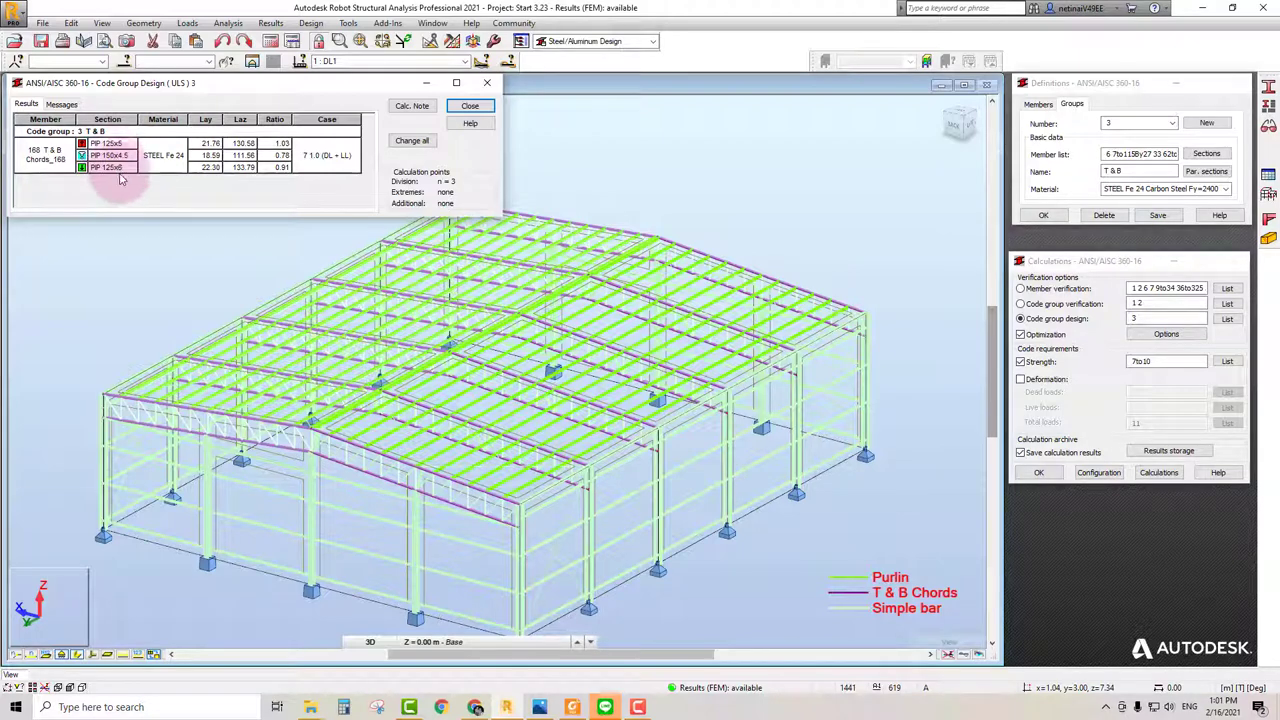
double_click(115, 160)
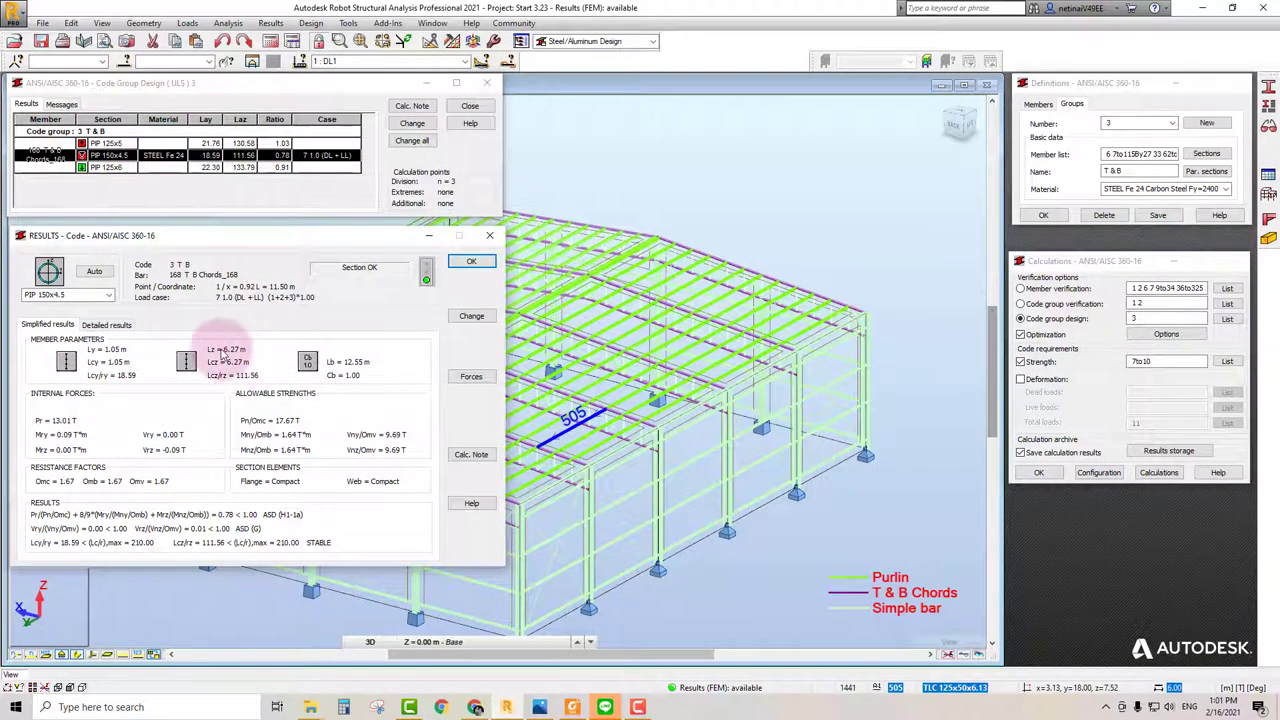
scroll(834, 473, "down", 2)
scroll(599, 471, "up", 3)
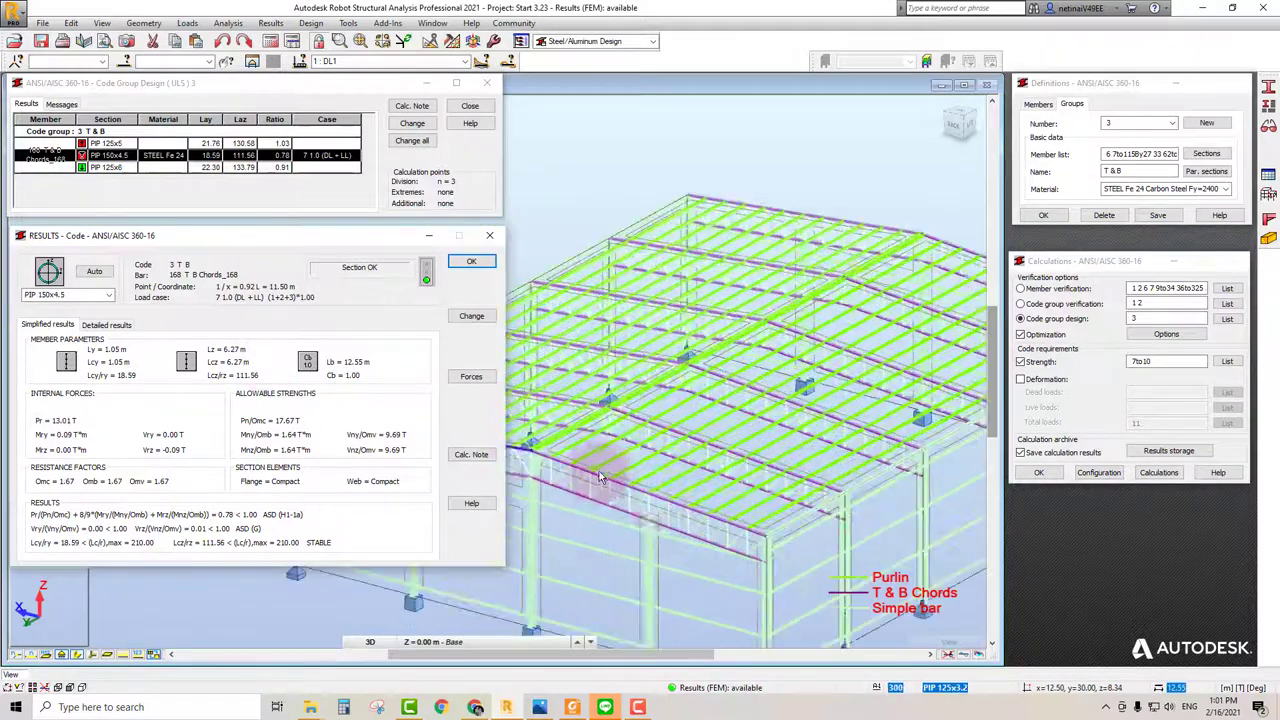
scroll(695, 513, "up", 2)
scroll(695, 513, "up", 2)
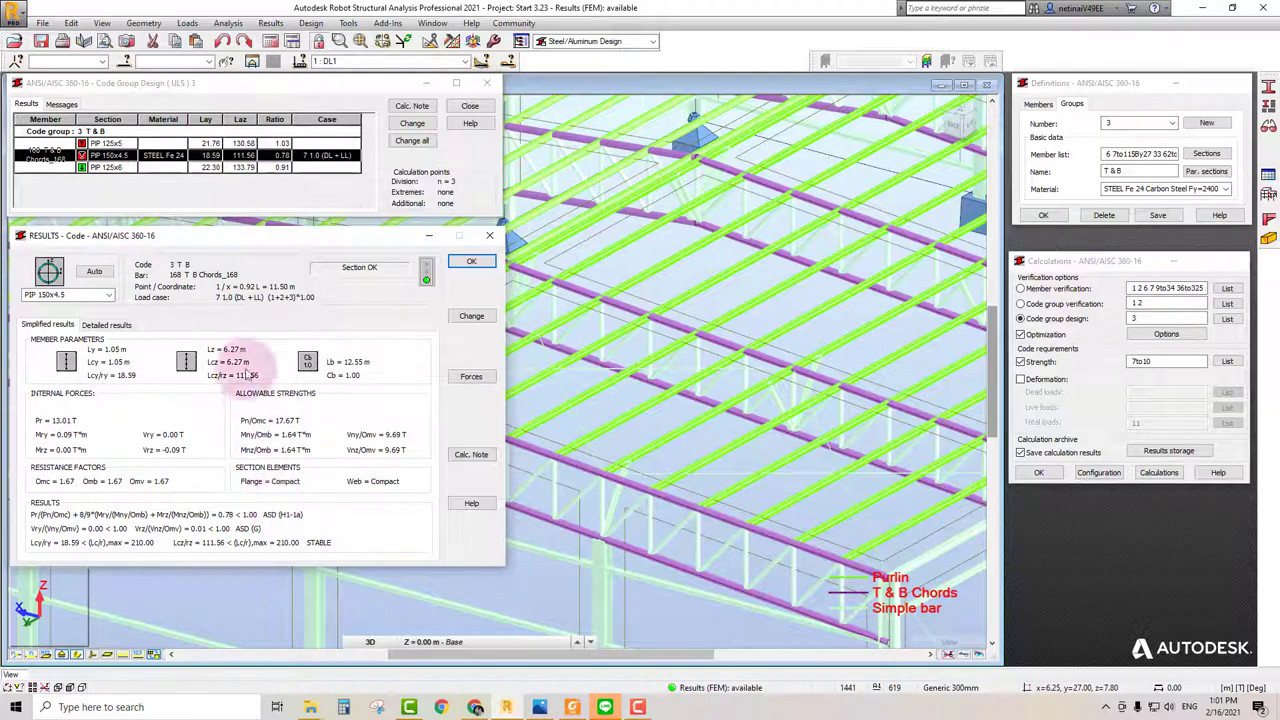
Step: Apply PIP 150x4.5 to the T & B group bars and close the design results
left_click(472, 317)
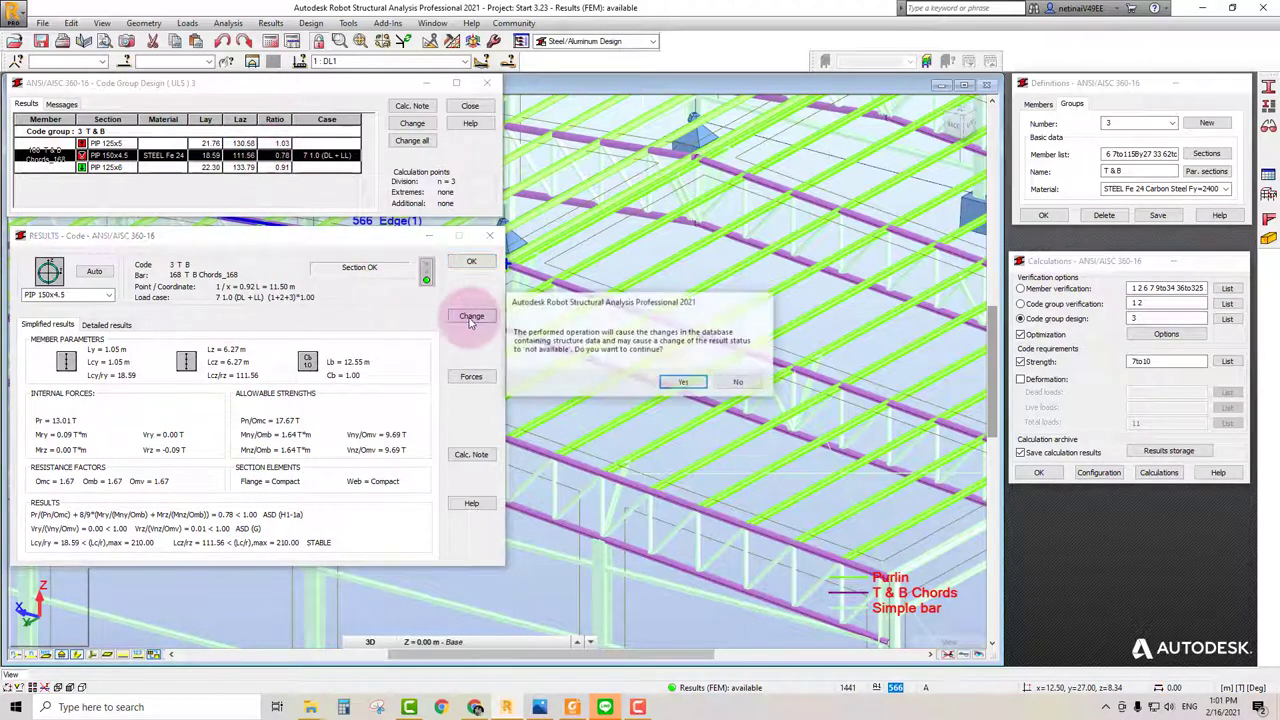
left_click(670, 382)
left_click(488, 237)
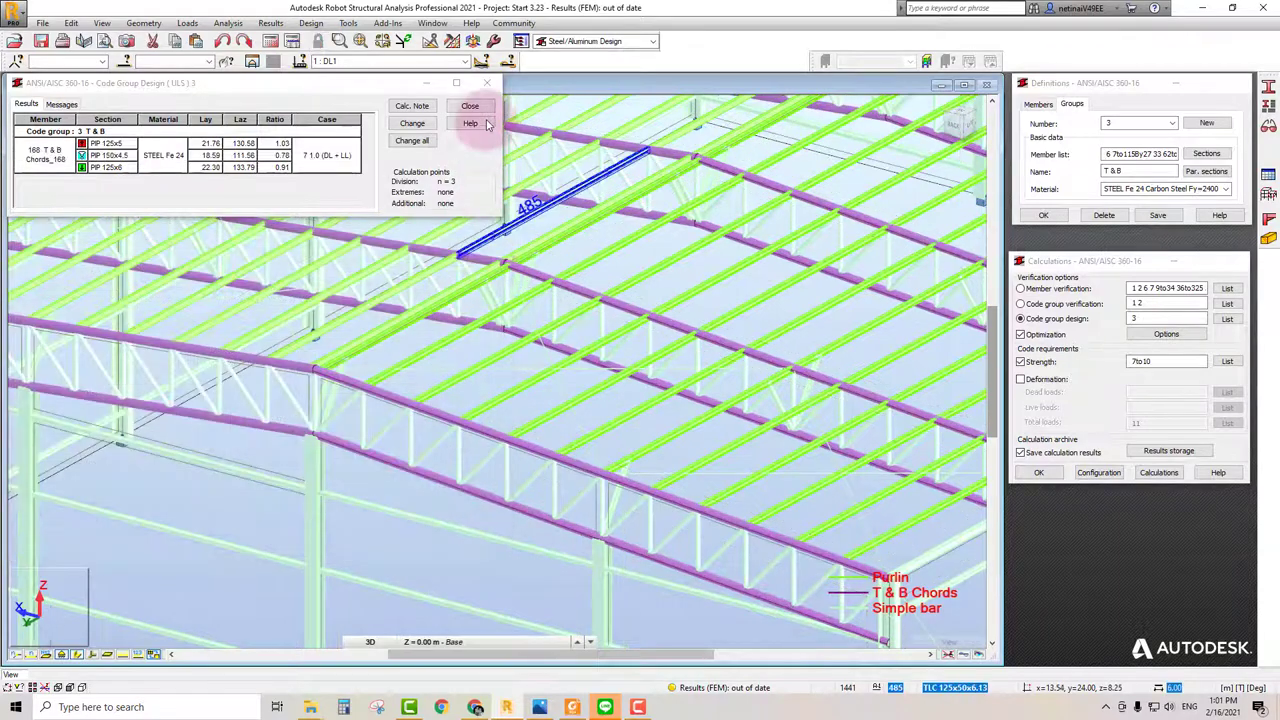
left_click(487, 83)
left_click(409, 93)
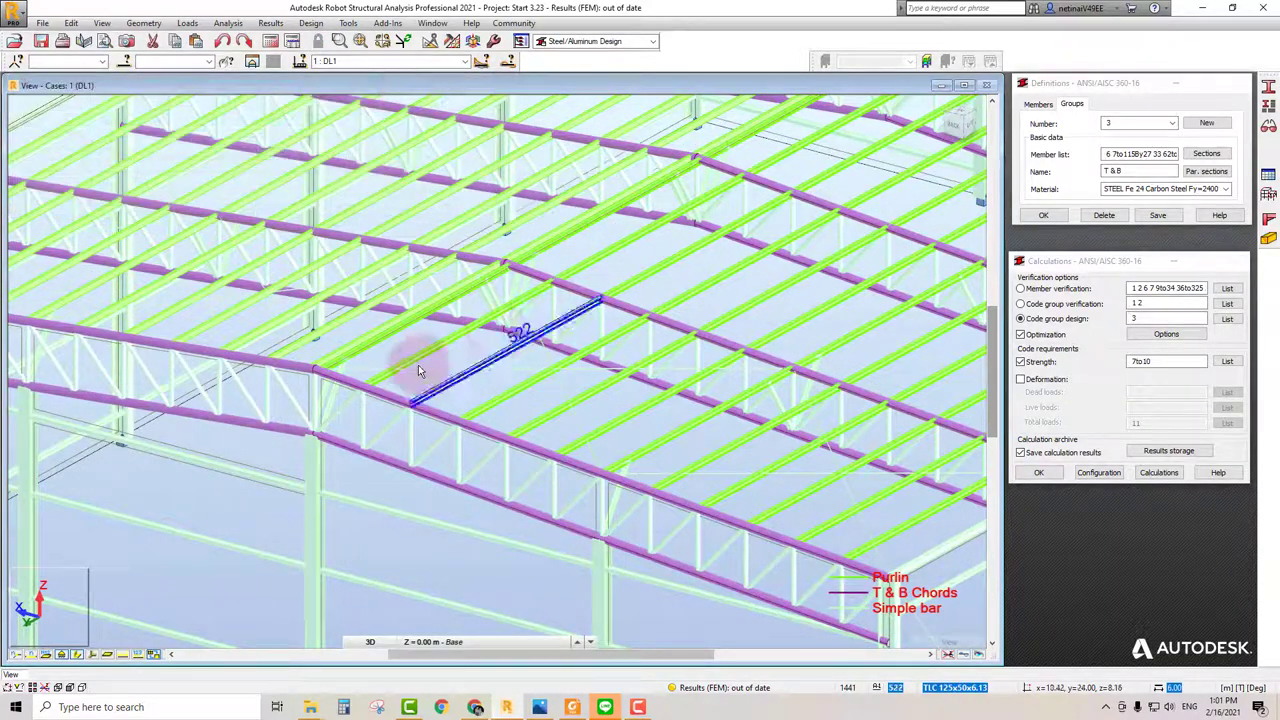
Step: Rerun the structural analysis and dismiss the RX instability warning at node 243
middle_click_drag(418, 365, 158, 162, "shift")
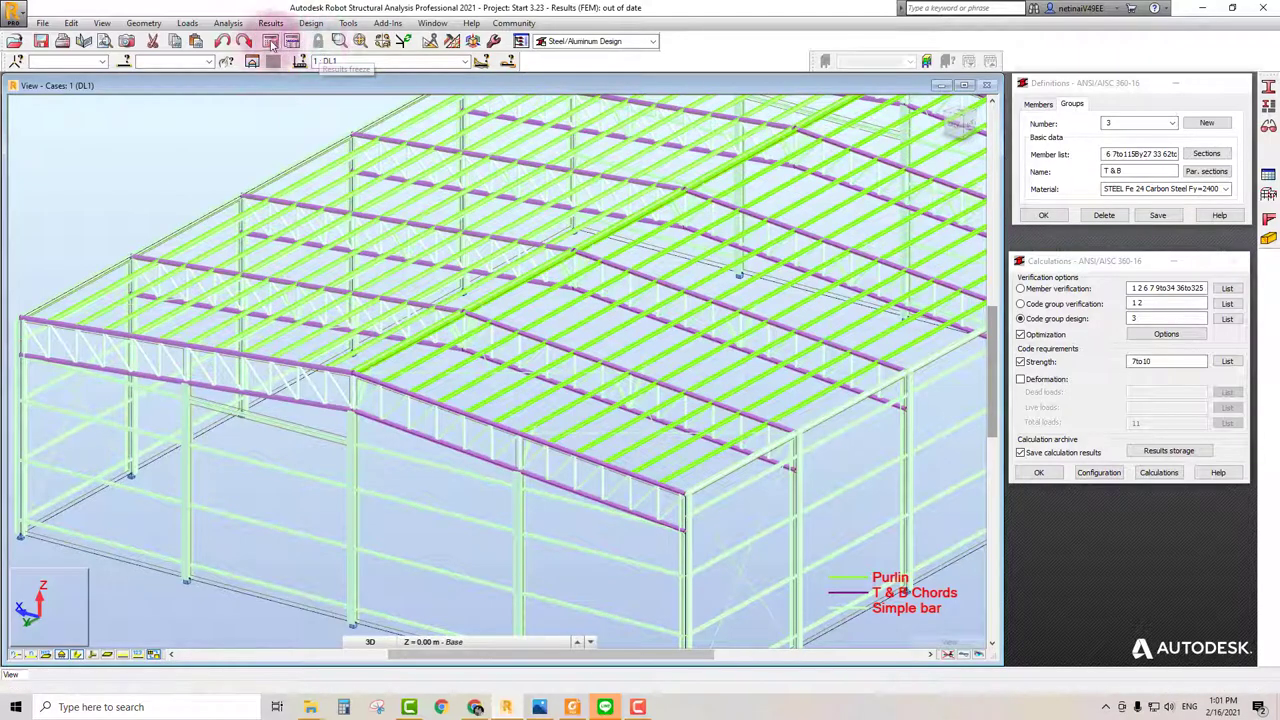
left_click(174, 162)
left_click(255, 157)
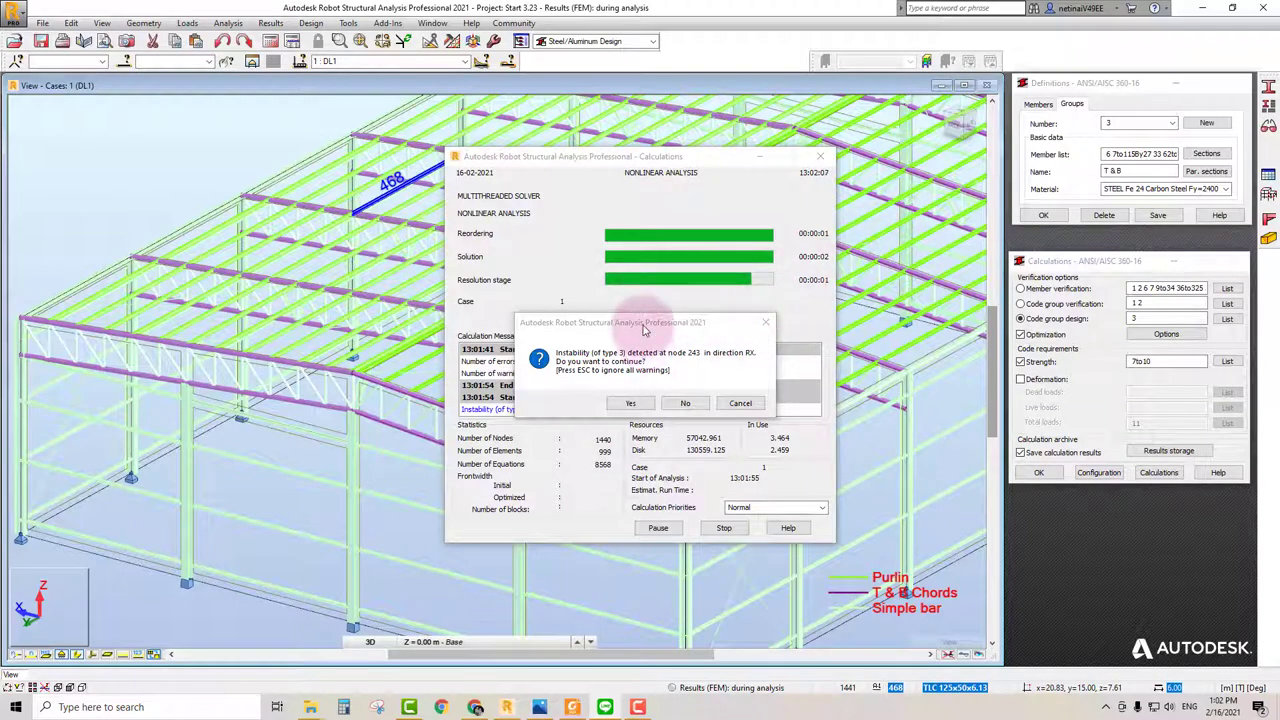
left_click_drag(645, 330, 635, 365)
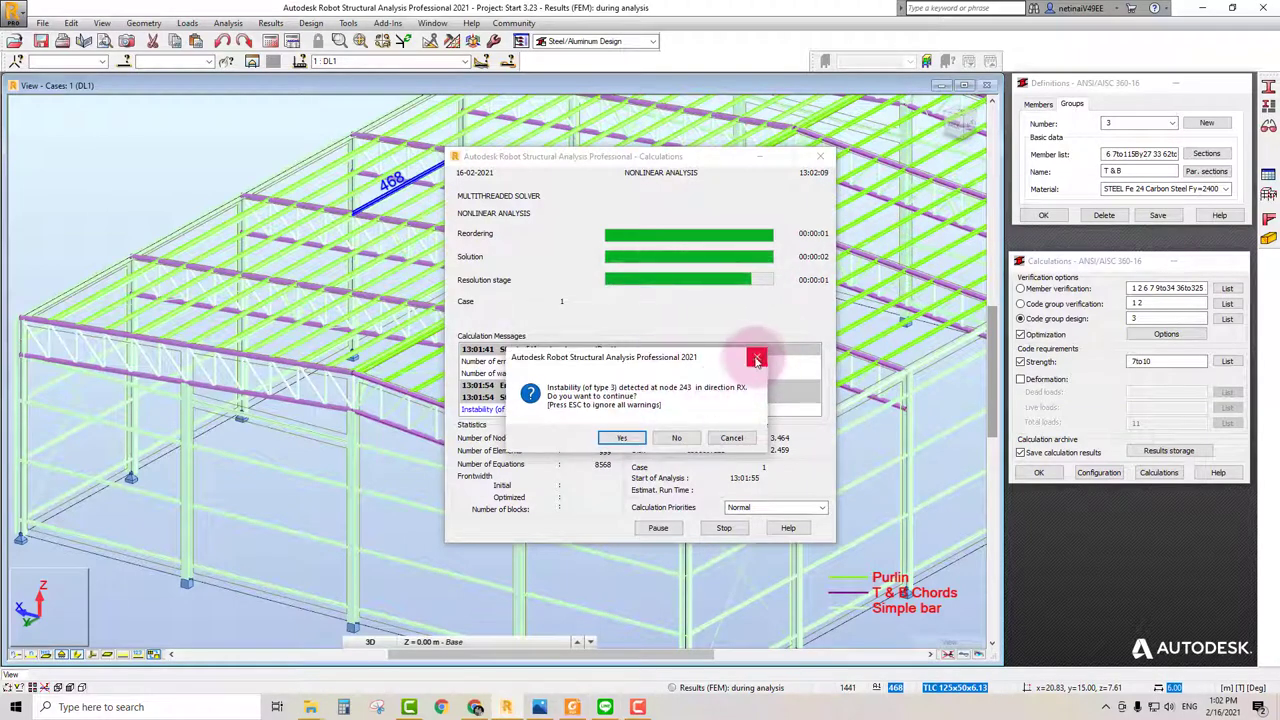
left_click(752, 362)
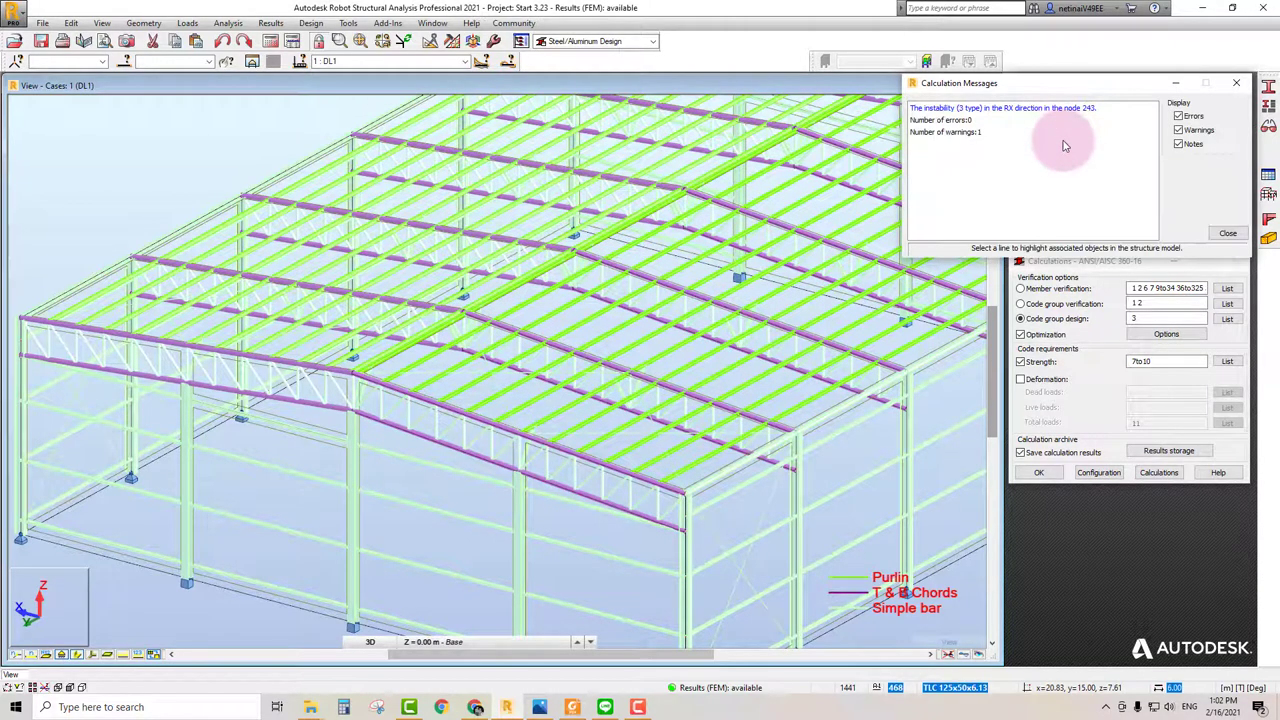
Step: Run ULS code group verification for group 3 instead of groups '1 2'
left_click(1236, 82)
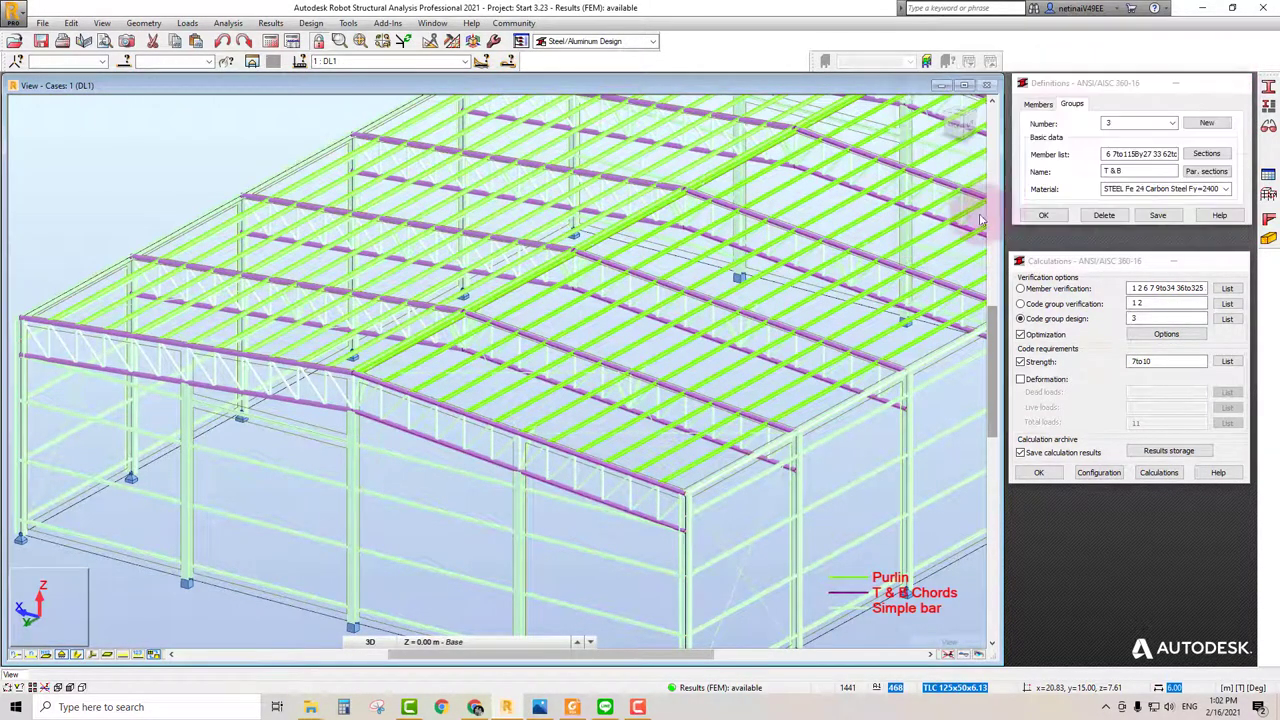
scroll(760, 340, "down", 1)
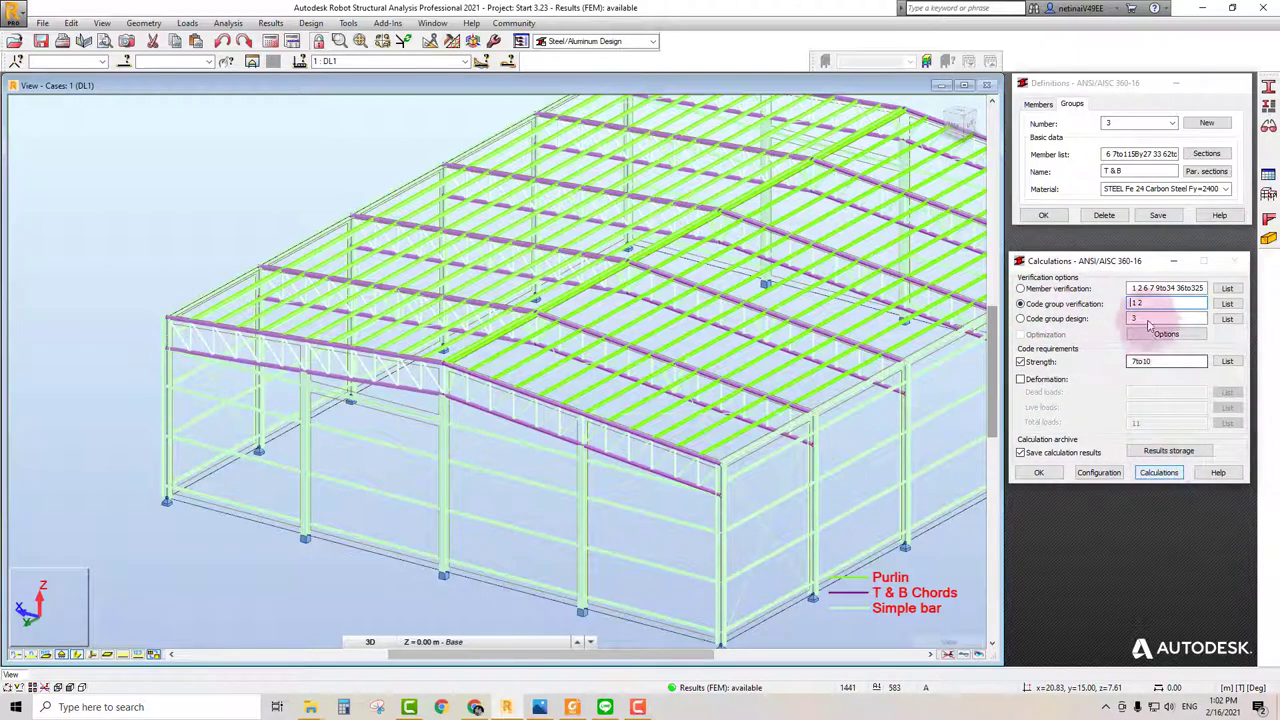
left_click_drag(1150, 303, 1085, 302)
type("3")
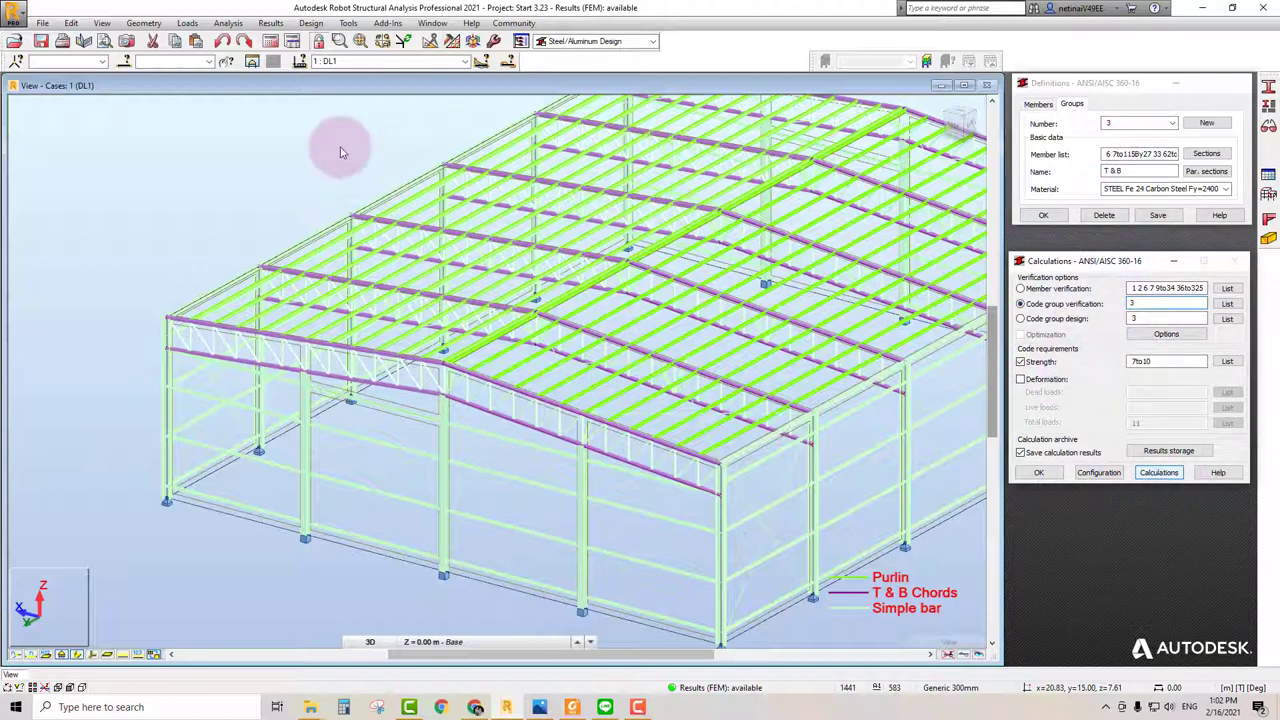
left_click(1160, 472)
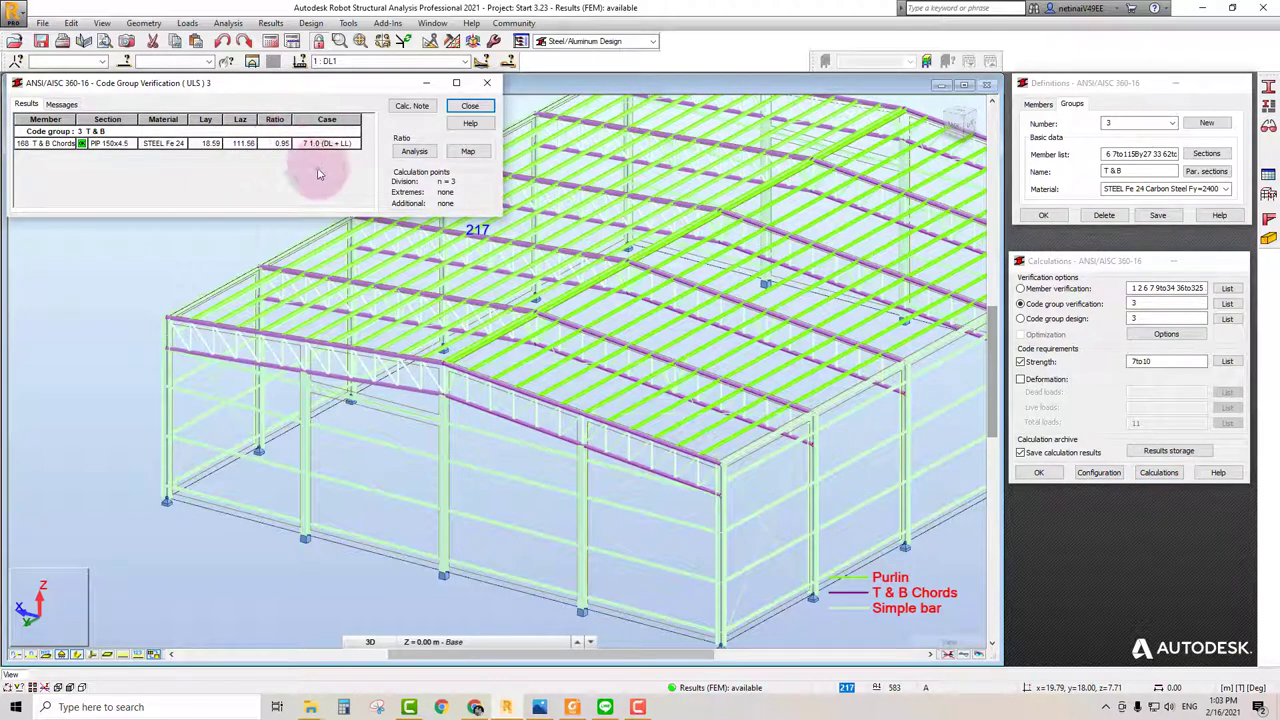
Step: Review the T & B result, PIP 150x4.5 at ratio 0.95, then close the results
left_click(585, 372)
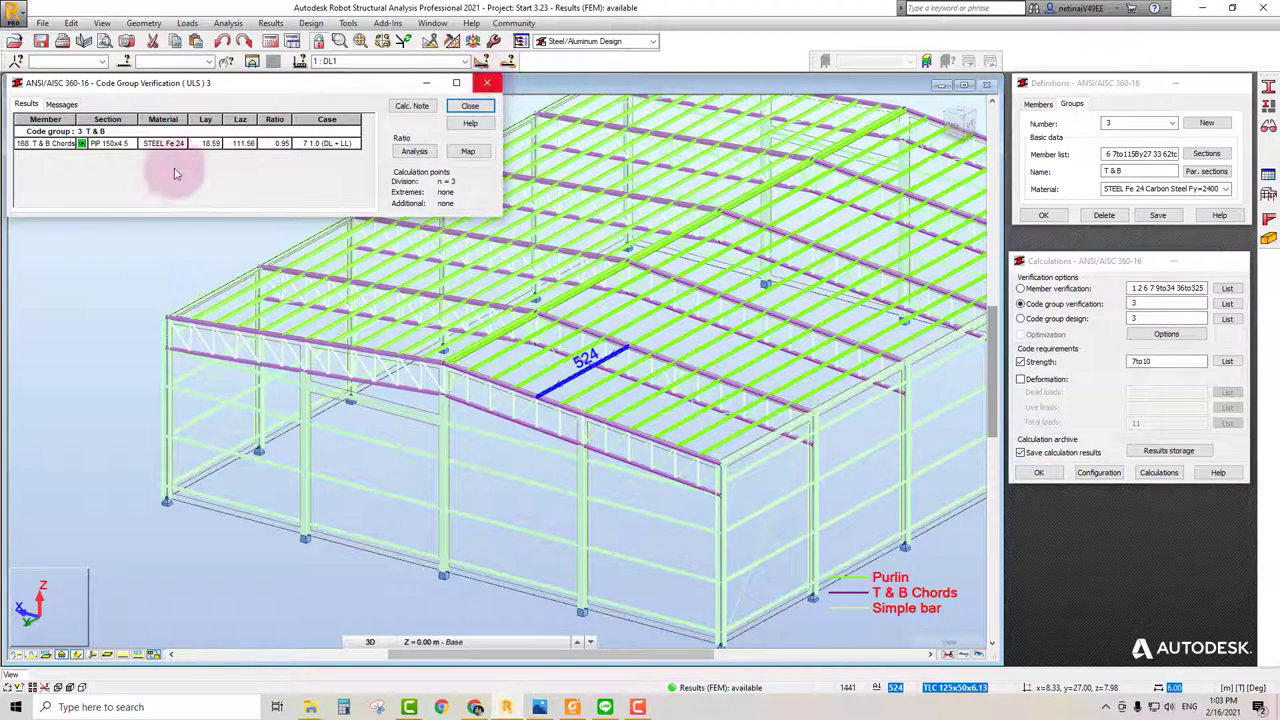
left_click(283, 148)
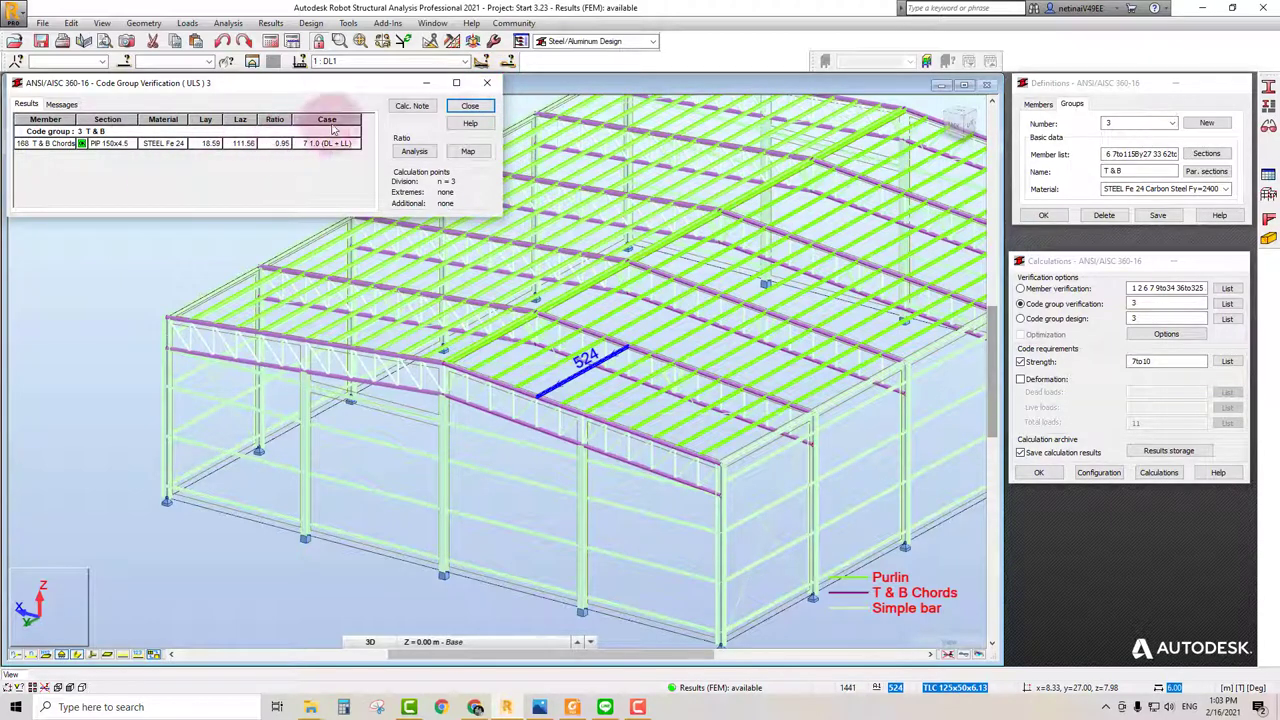
left_click(470, 105)
left_click(409, 91)
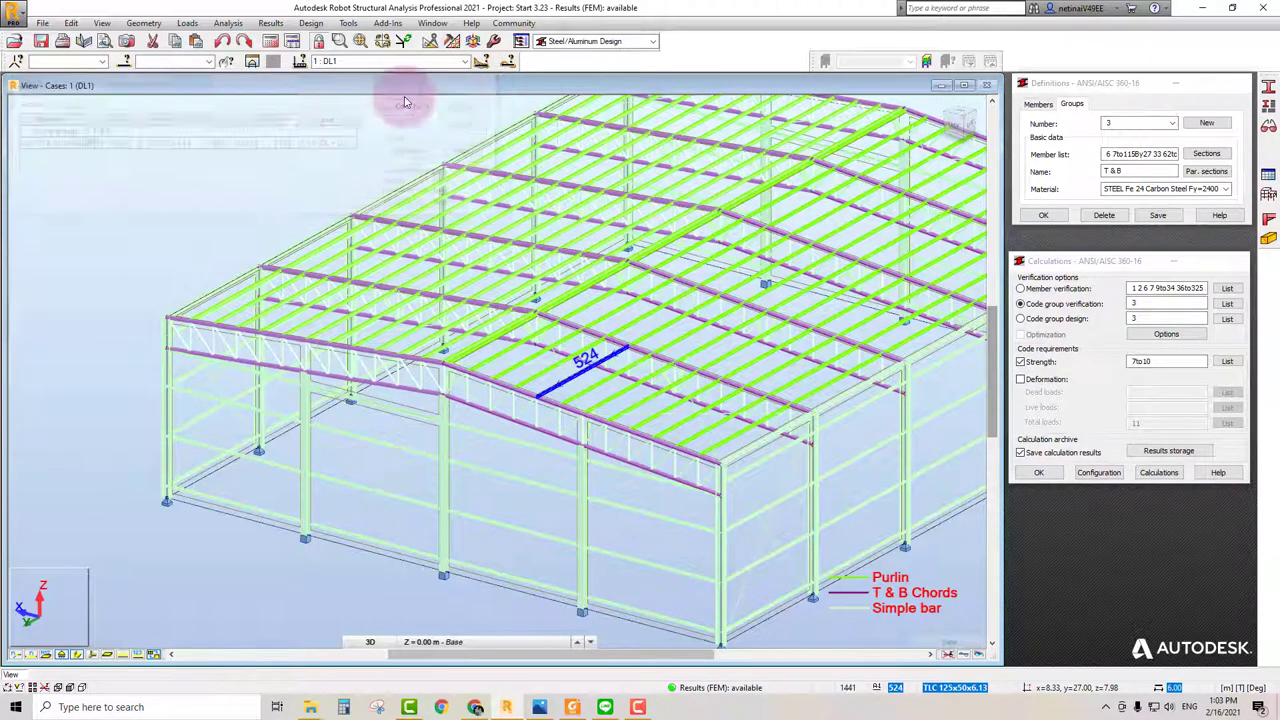
left_click(212, 163)
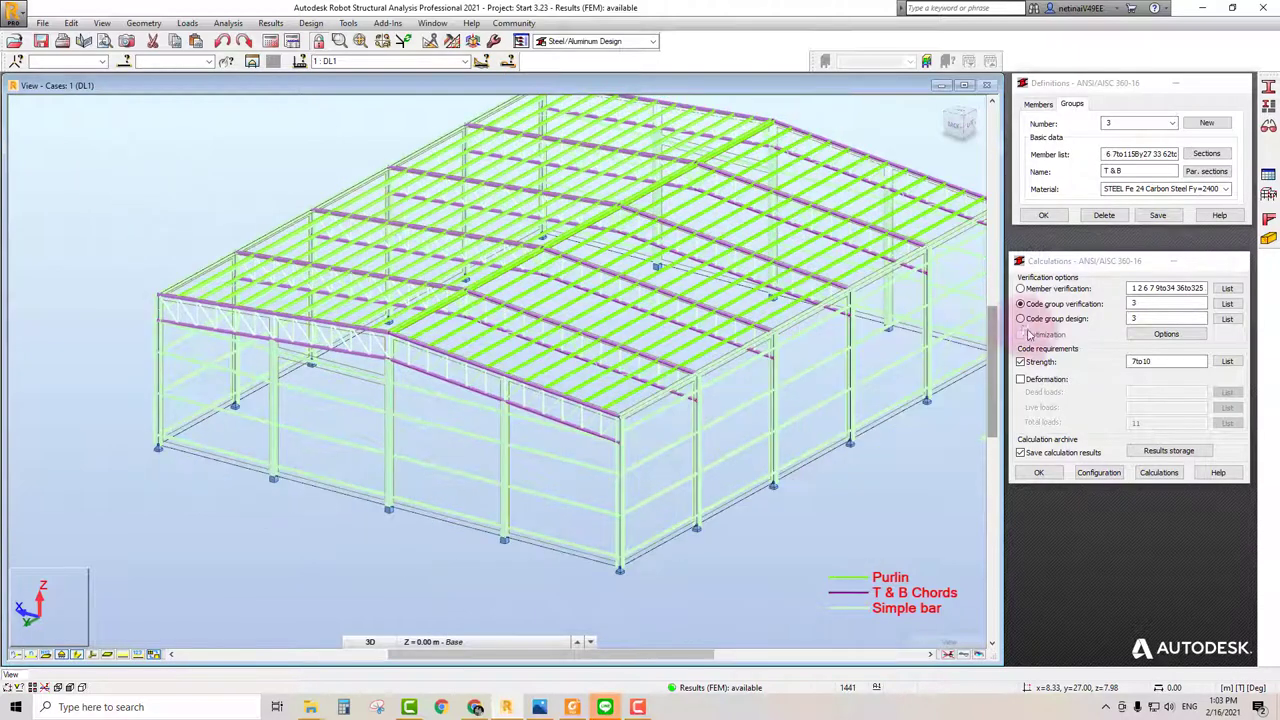
Step: Replace the strength check with the deformation check
left_click(1021, 379)
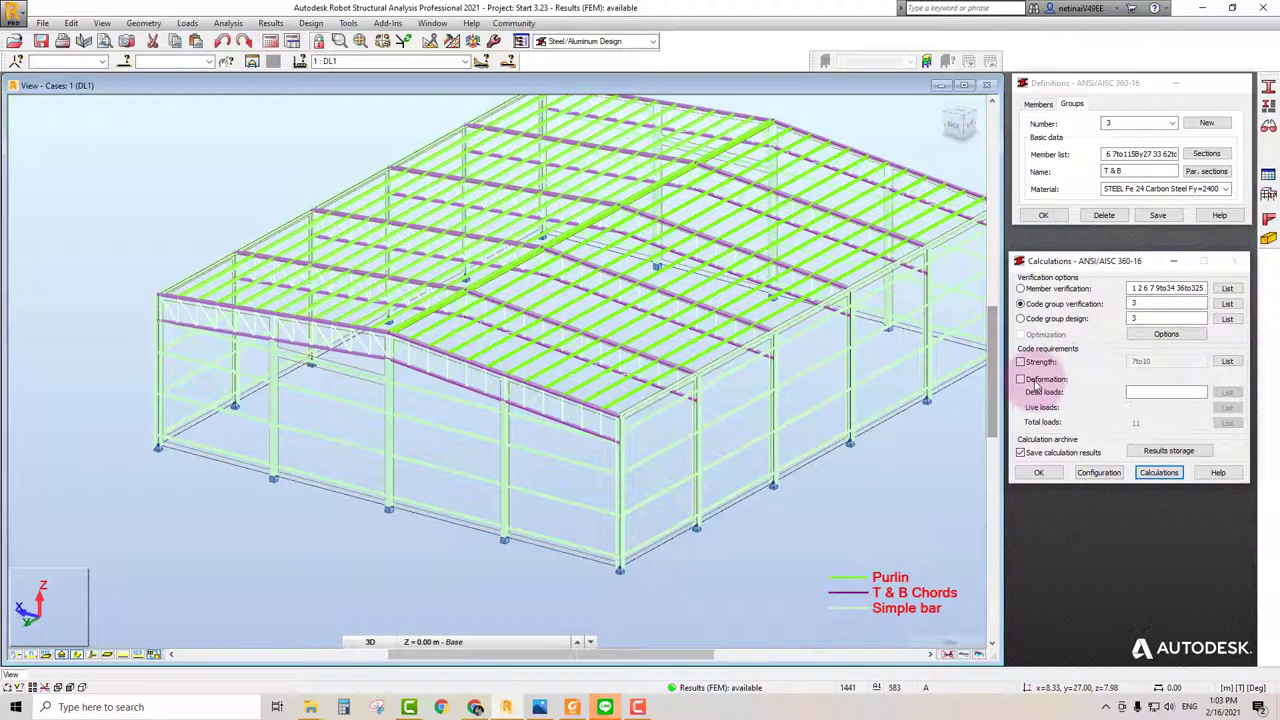
left_click(1020, 361)
left_click(1155, 422)
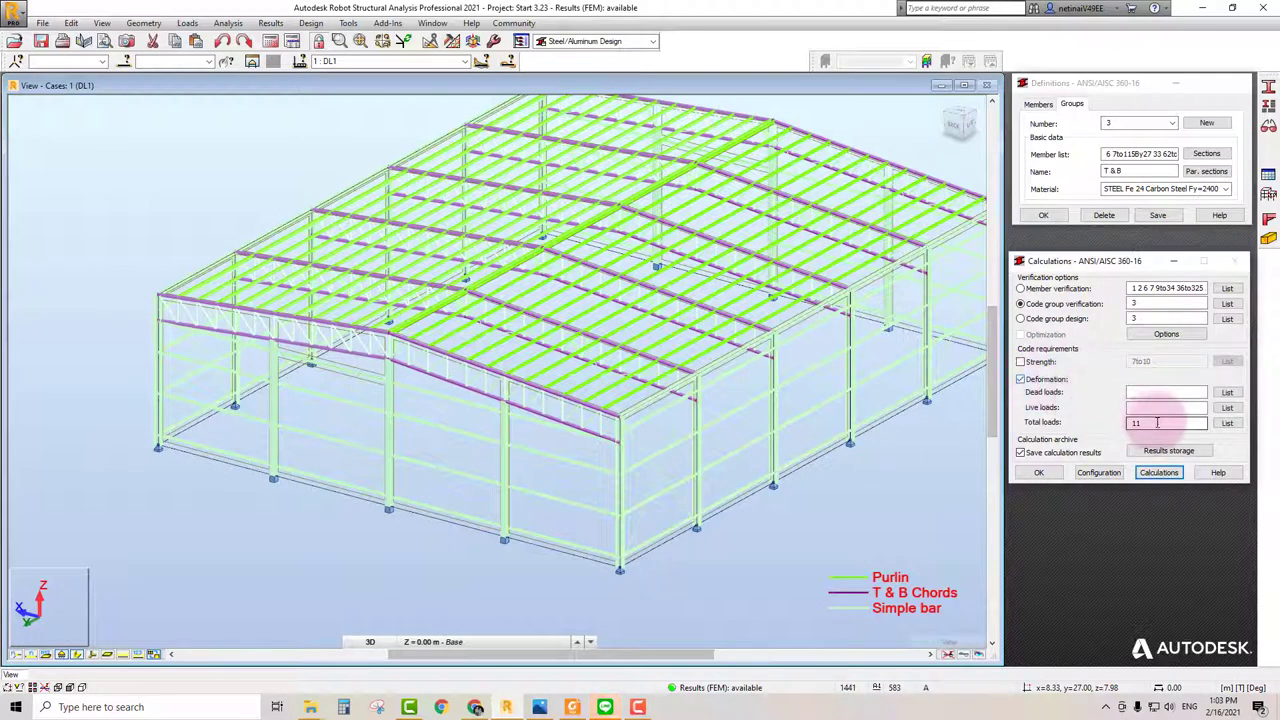
left_click(1133, 391)
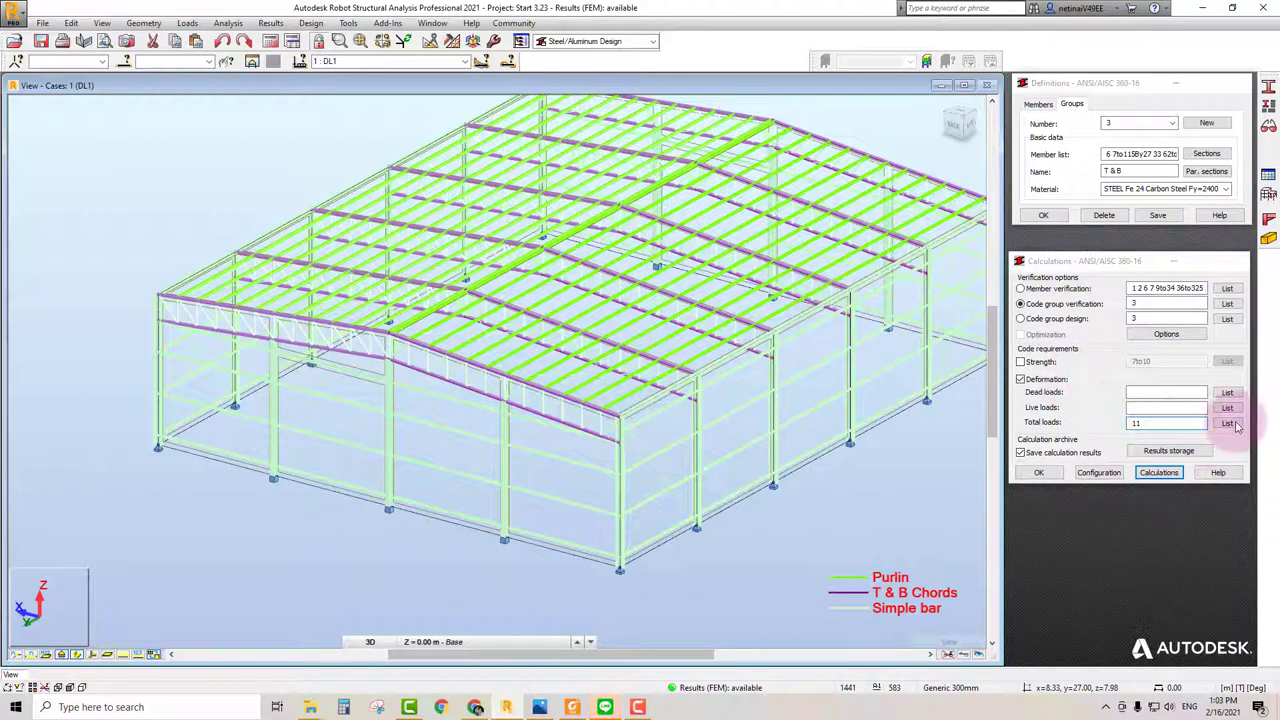
Step: Choose SLS combination 11 DL + LL for the total loads deflection check
left_click(1228, 423)
left_click_drag(1069, 262, 843, 262)
left_click(832, 354)
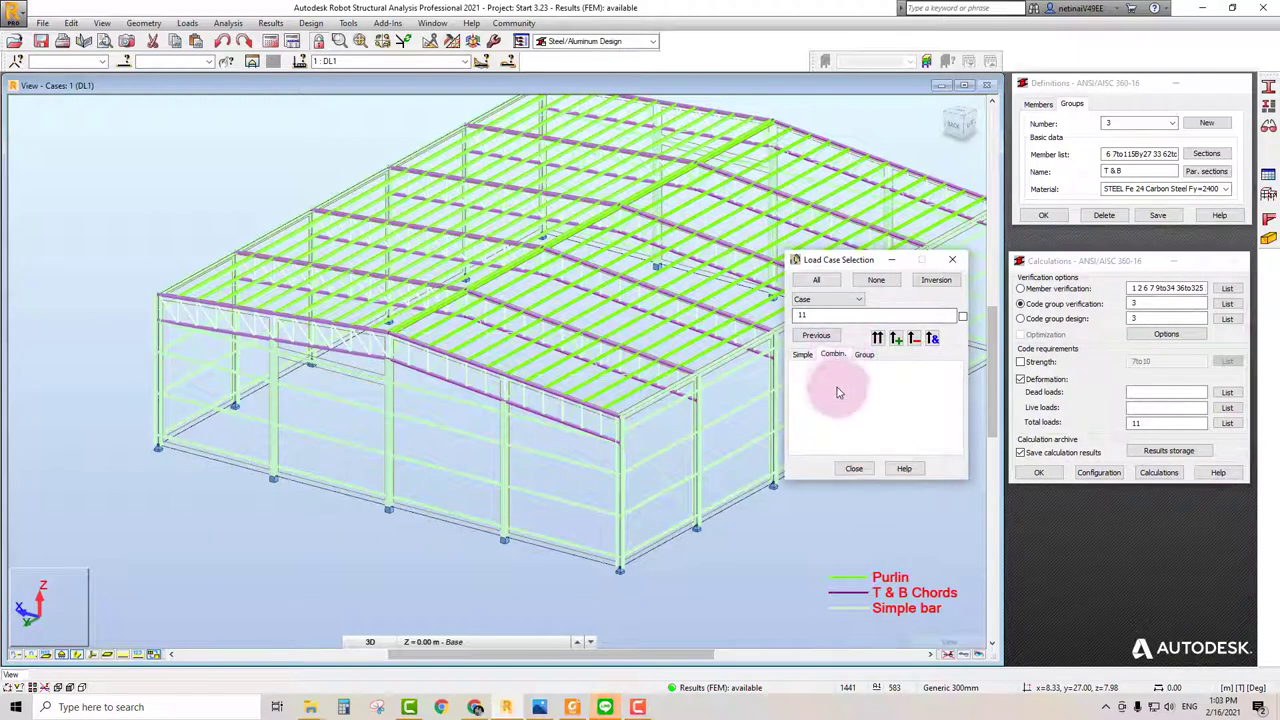
left_click(843, 390)
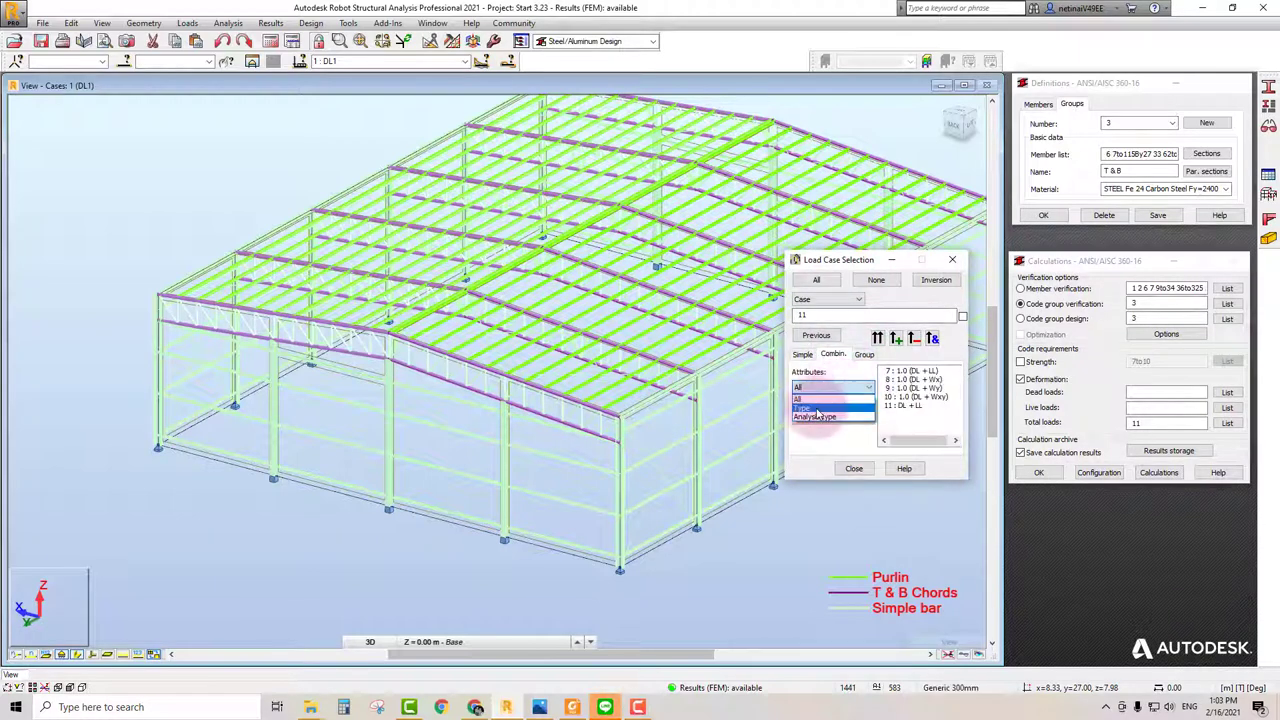
left_click(820, 420)
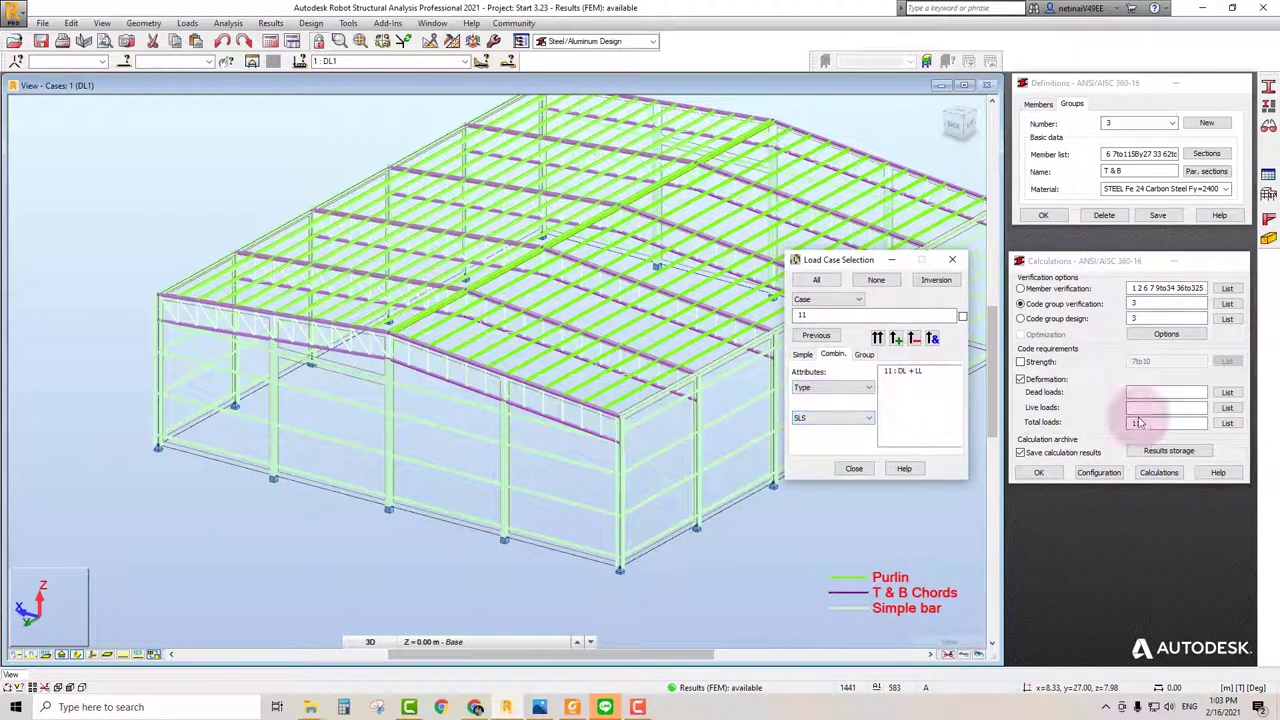
left_click(952, 259)
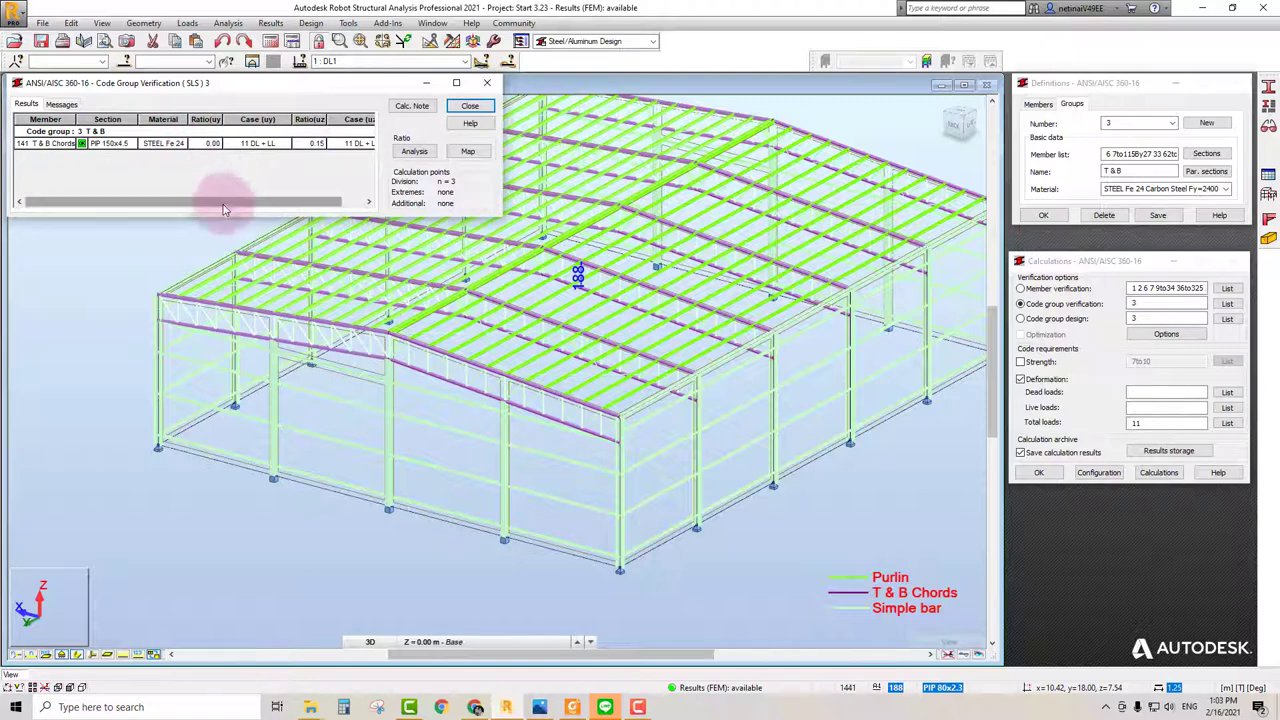
Step: Open bar 141's detailed deflection results: 7.9 mm against the 52.3 mm L/240 limit
double_click(255, 143)
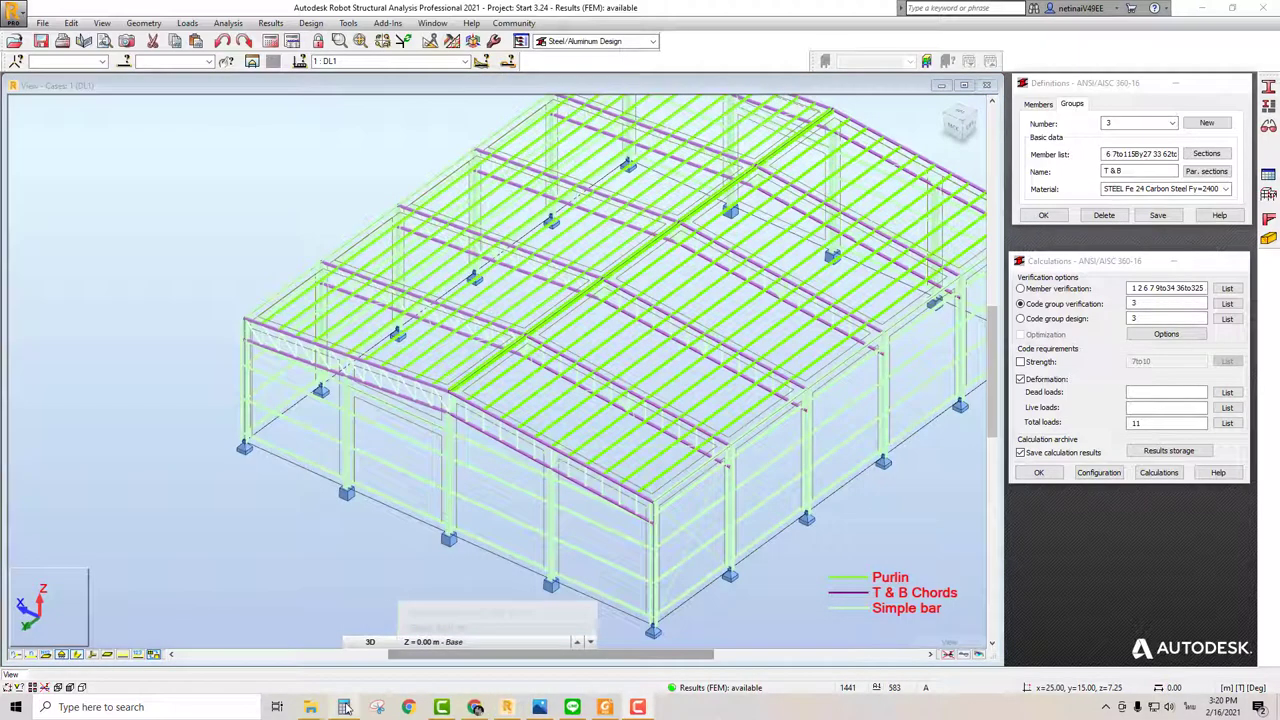
Step: Compute 25 ÷ 240 × 1000 (104.17) in Windows Calculator, then minimize it
left_click(344, 707)
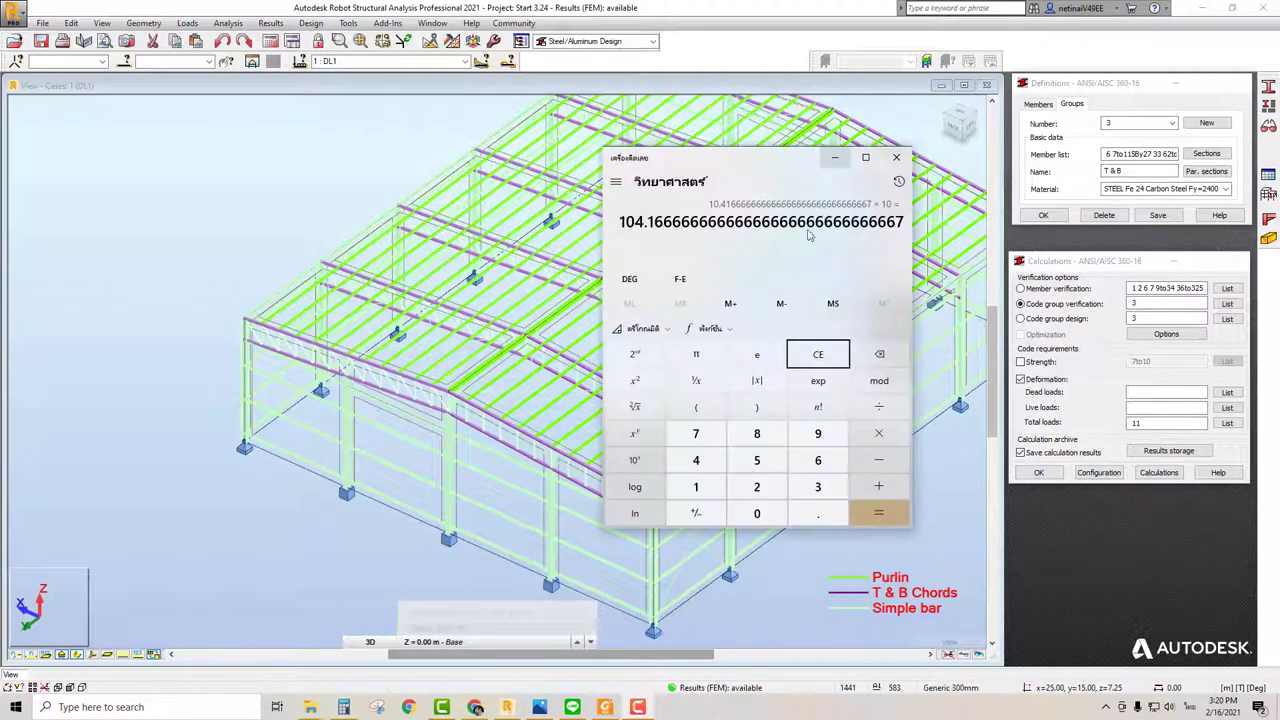
left_click(818, 355)
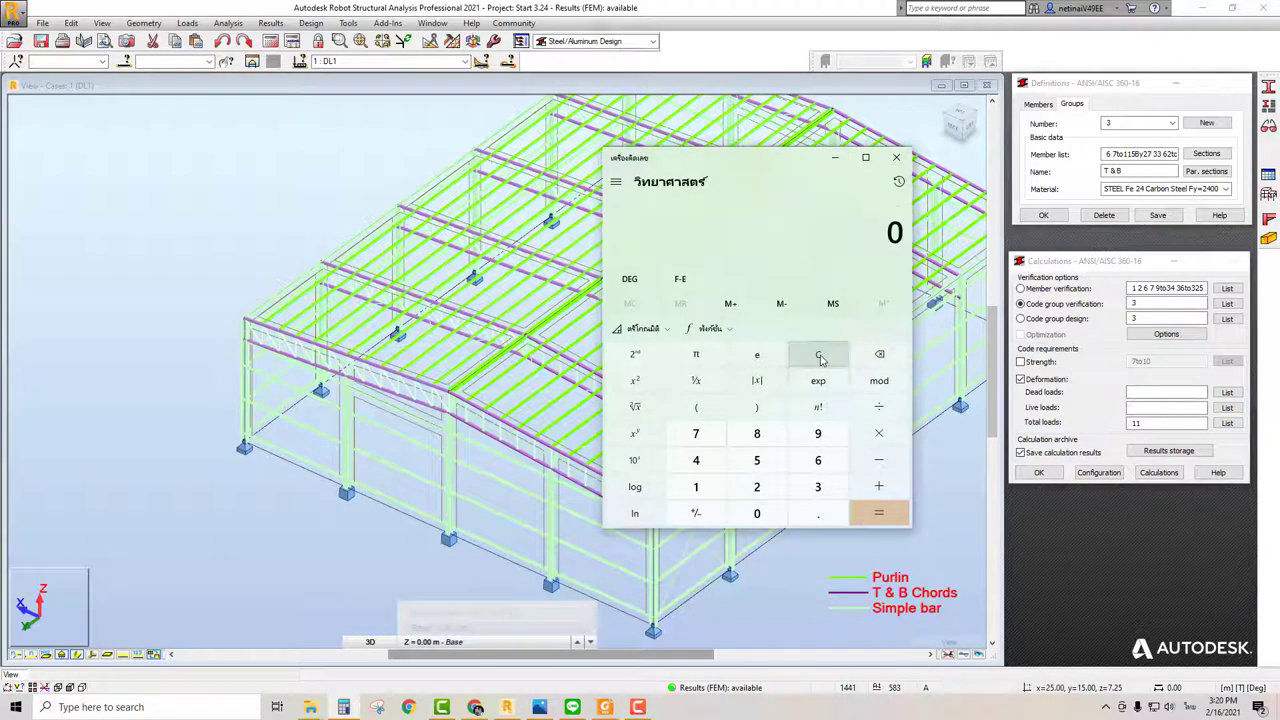
type("25")
type("/")
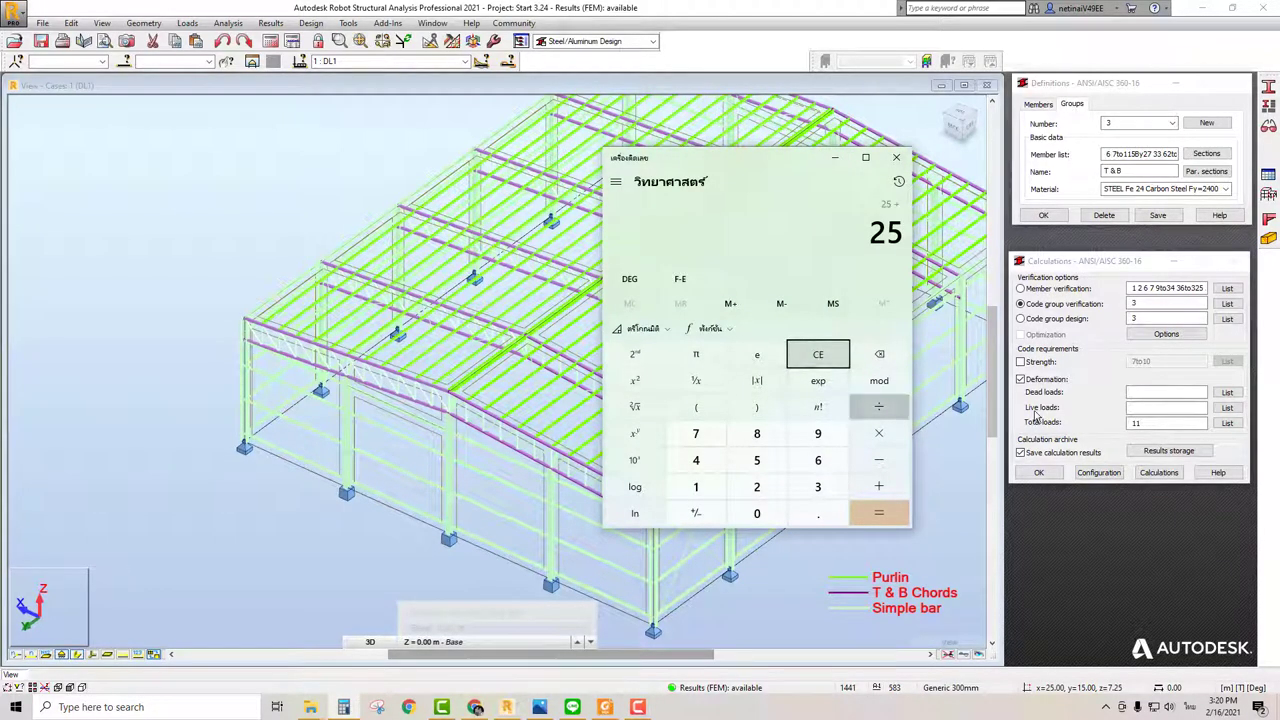
type("240")
key("Return")
type("*")
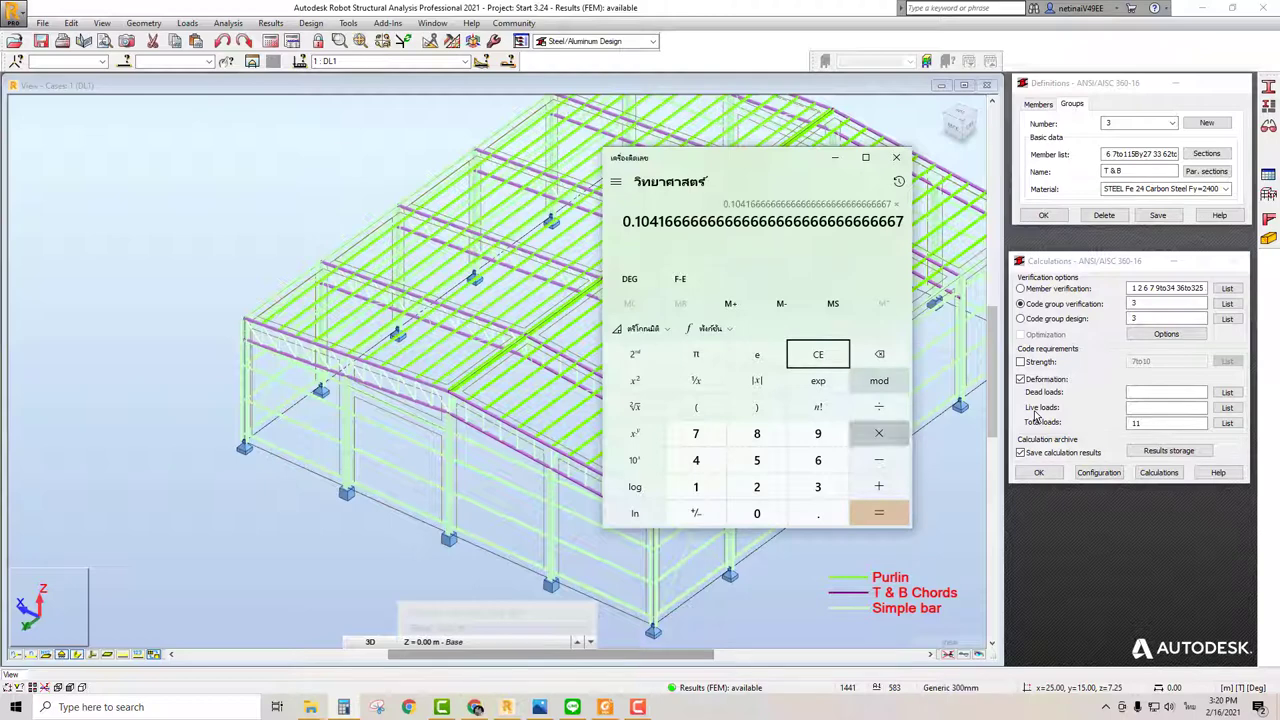
type("1000")
key("Return")
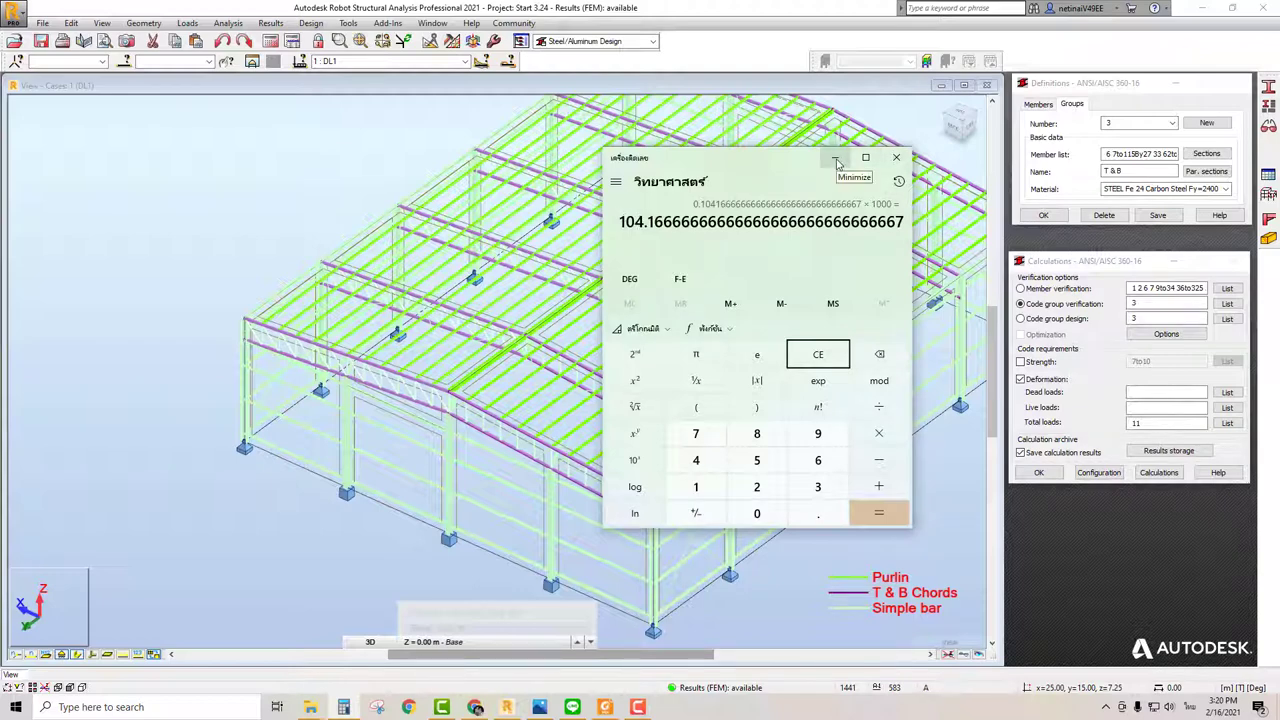
left_click(836, 159)
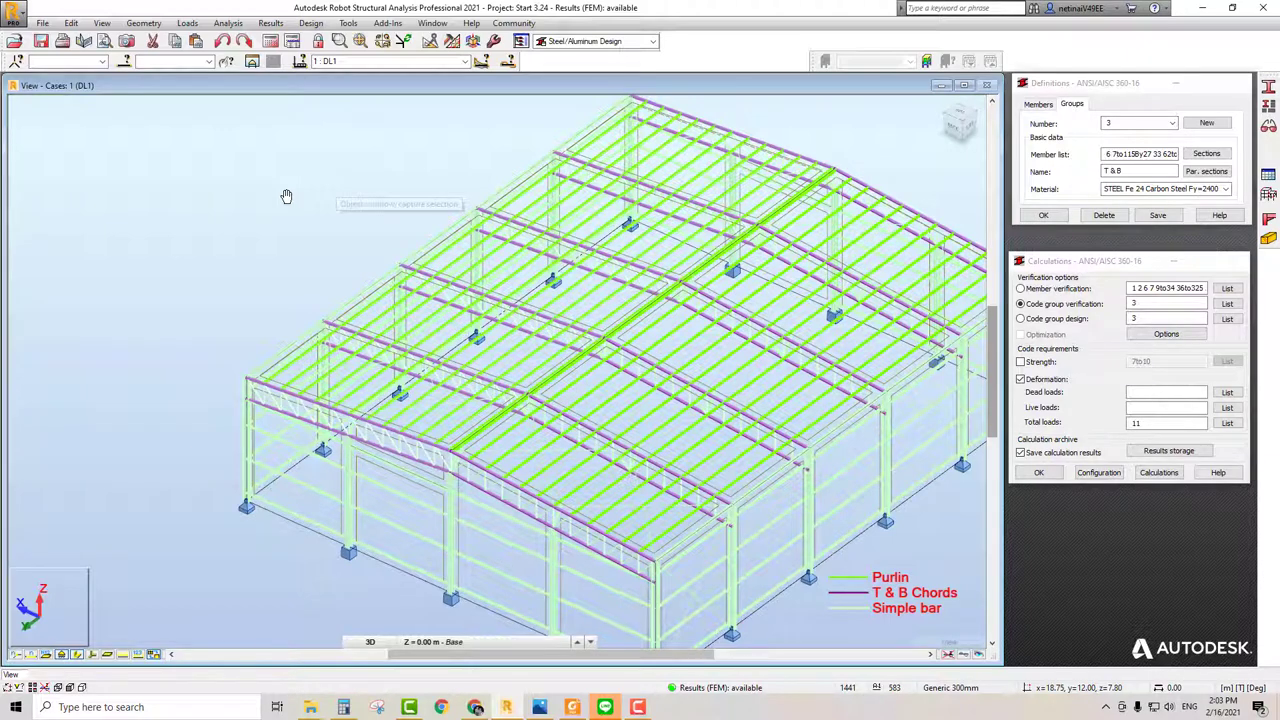
middle_click_drag(286, 196, 249, 193)
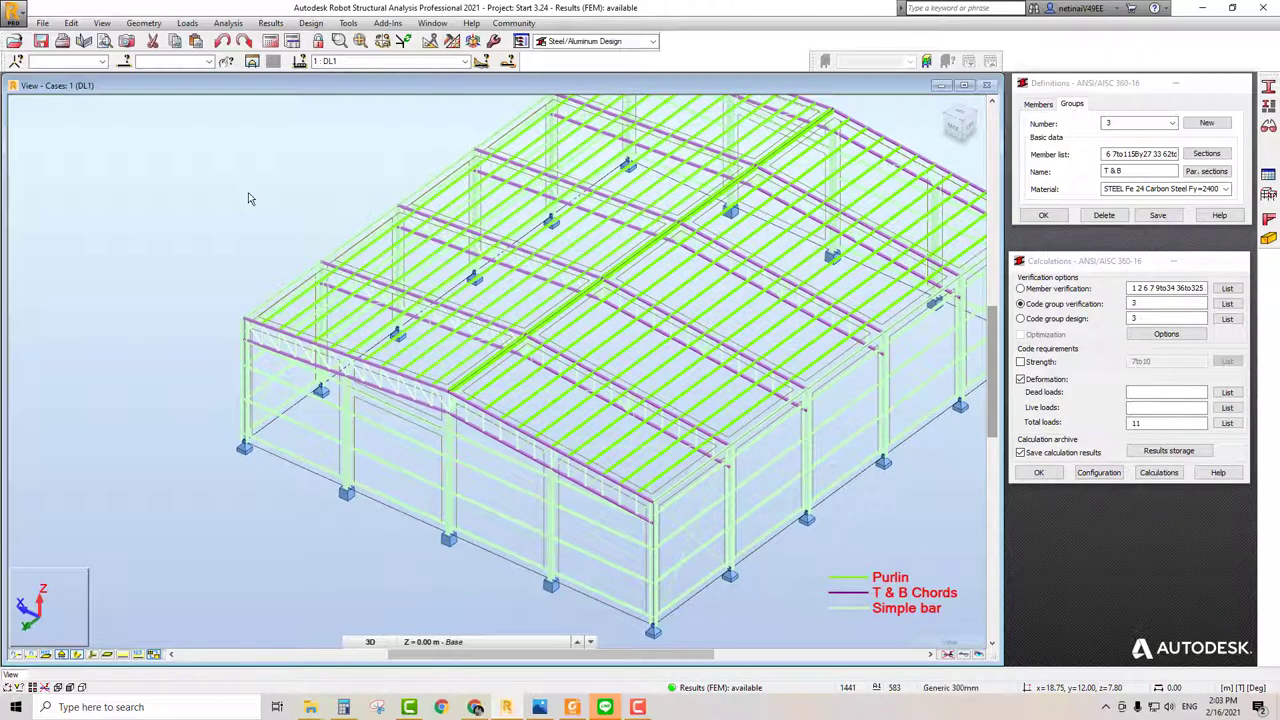